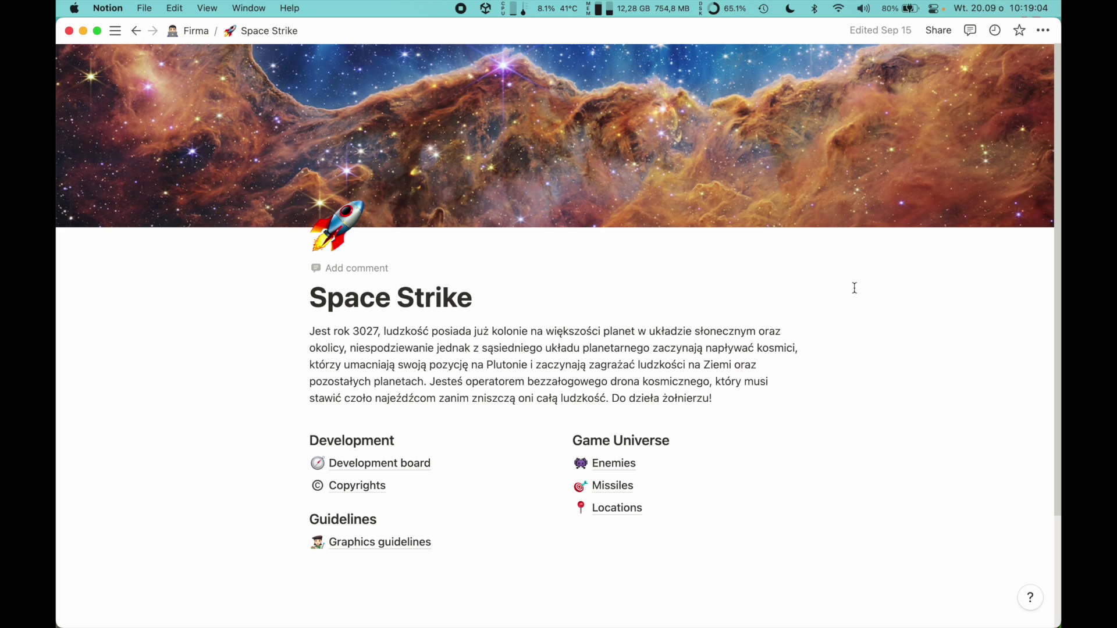
# Open the Space Strike Development board and look through its Dashboard groups from Milestone to Idea.
pyautogui.click(457, 465)
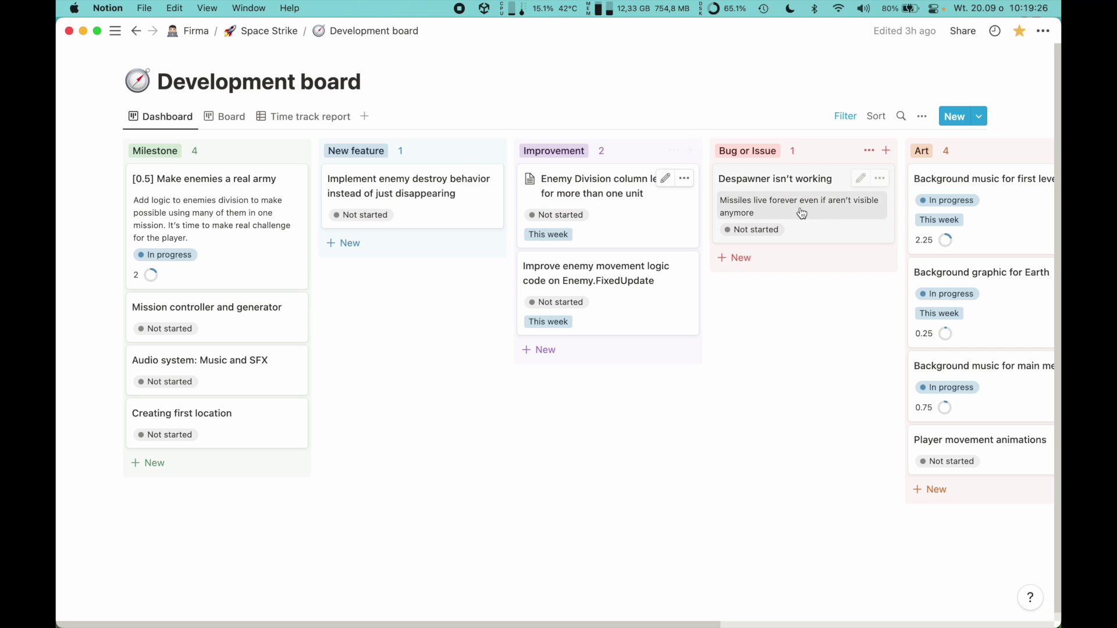
pyautogui.hscroll(3, 663, 604)
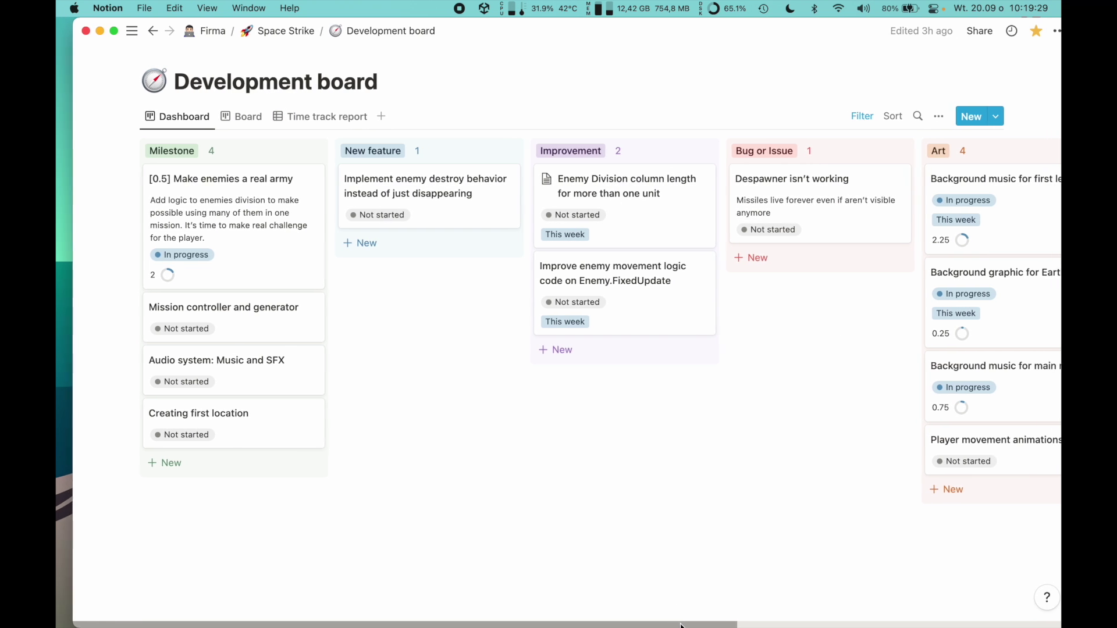
pyautogui.hscroll(3, 694, 621)
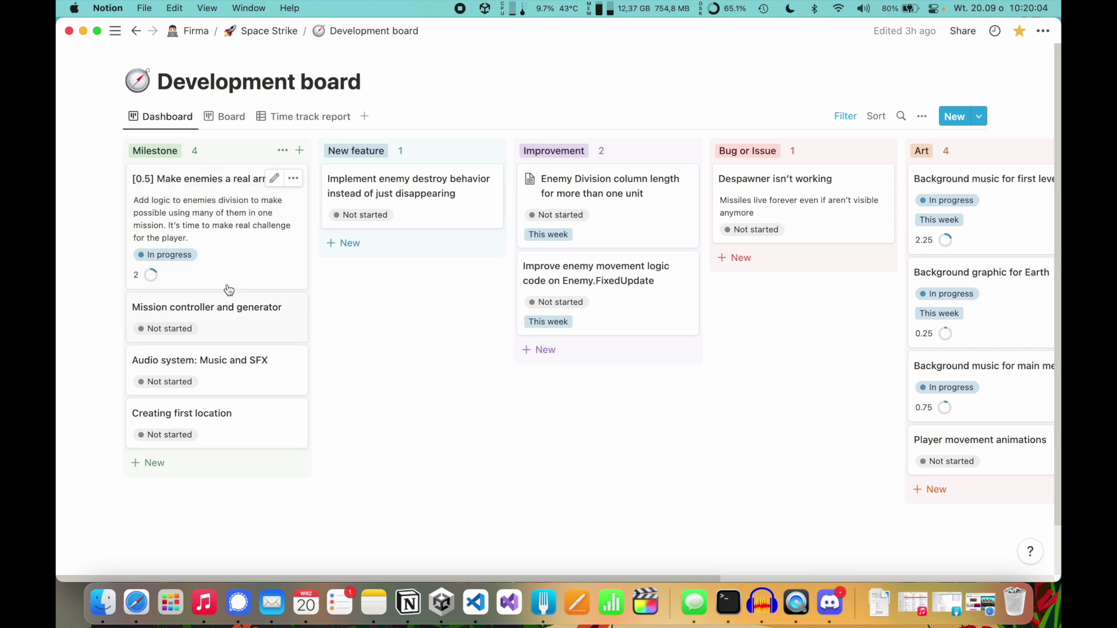
pyautogui.click(214, 251)
pyautogui.press('Escape')
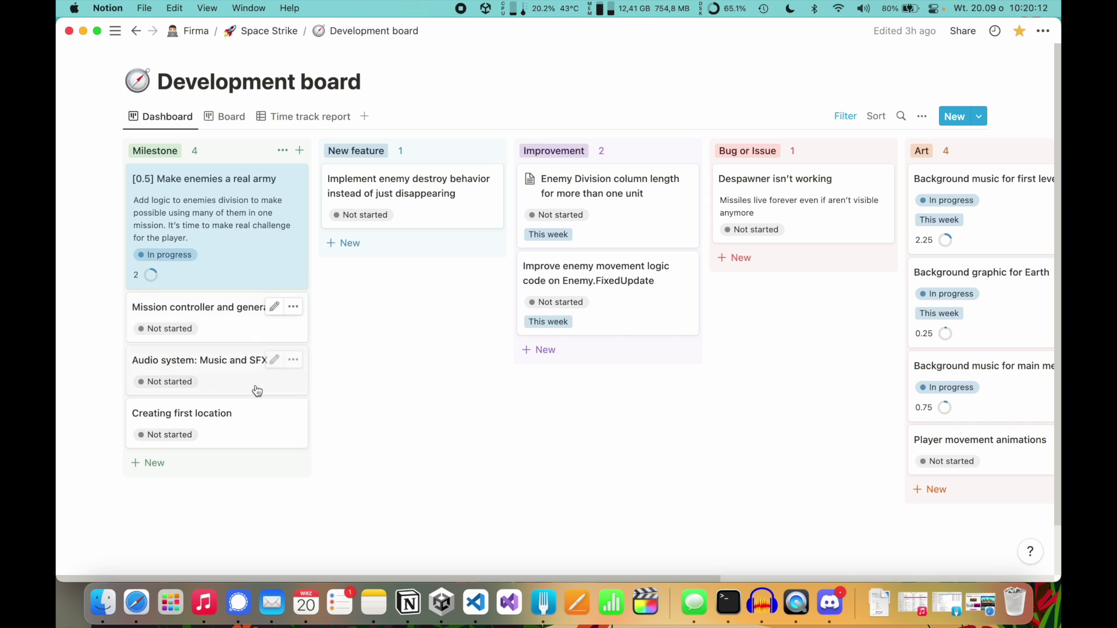
pyautogui.click(353, 379)
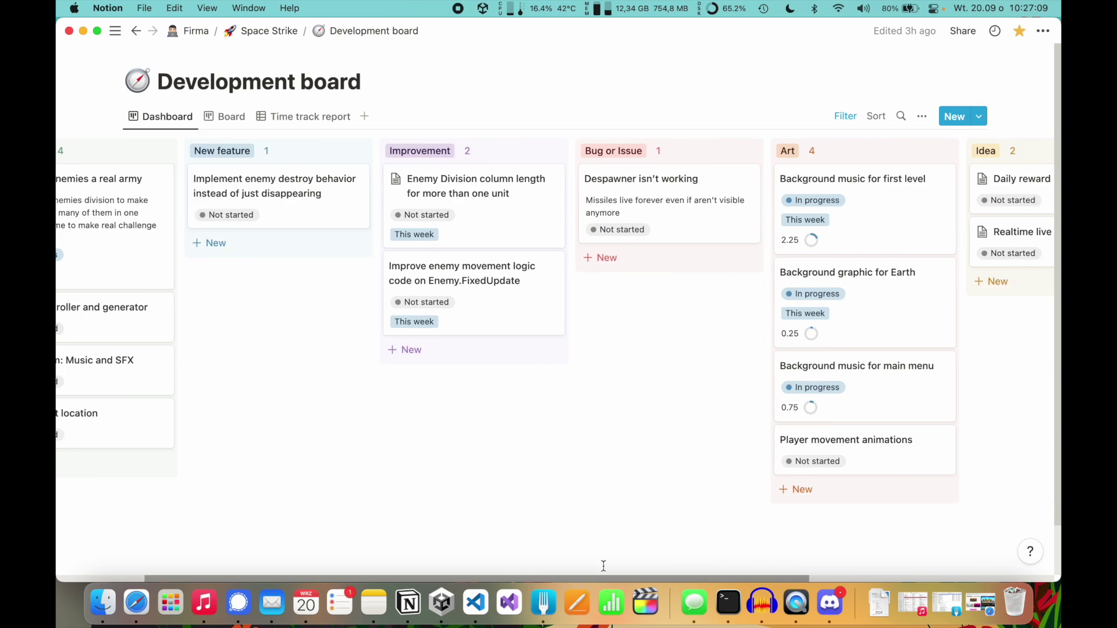
pyautogui.hscroll(8, 603, 568)
pyautogui.hscroll(5, 762, 548)
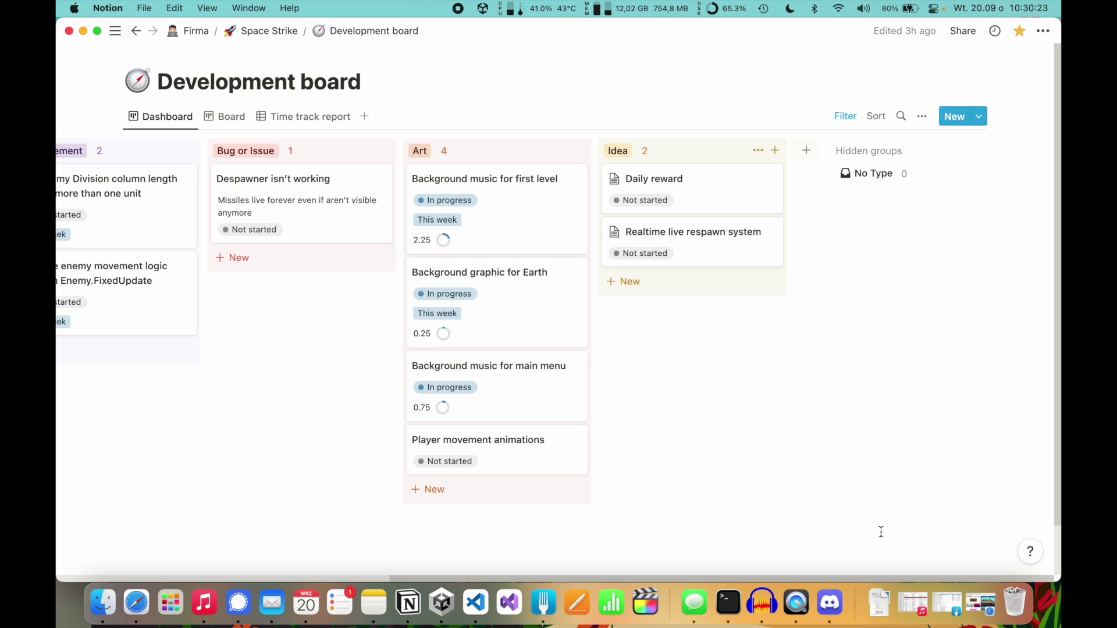
pyautogui.moveTo(874, 575); pyautogui.dragTo(830, 576)
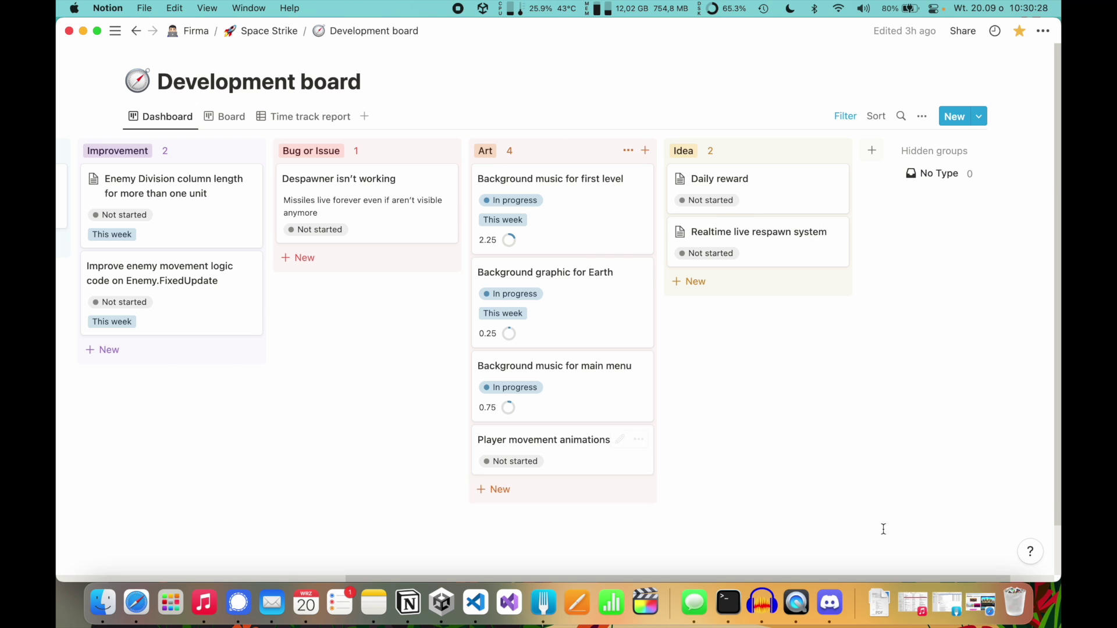
pyautogui.hscroll(-10, 896, 407)
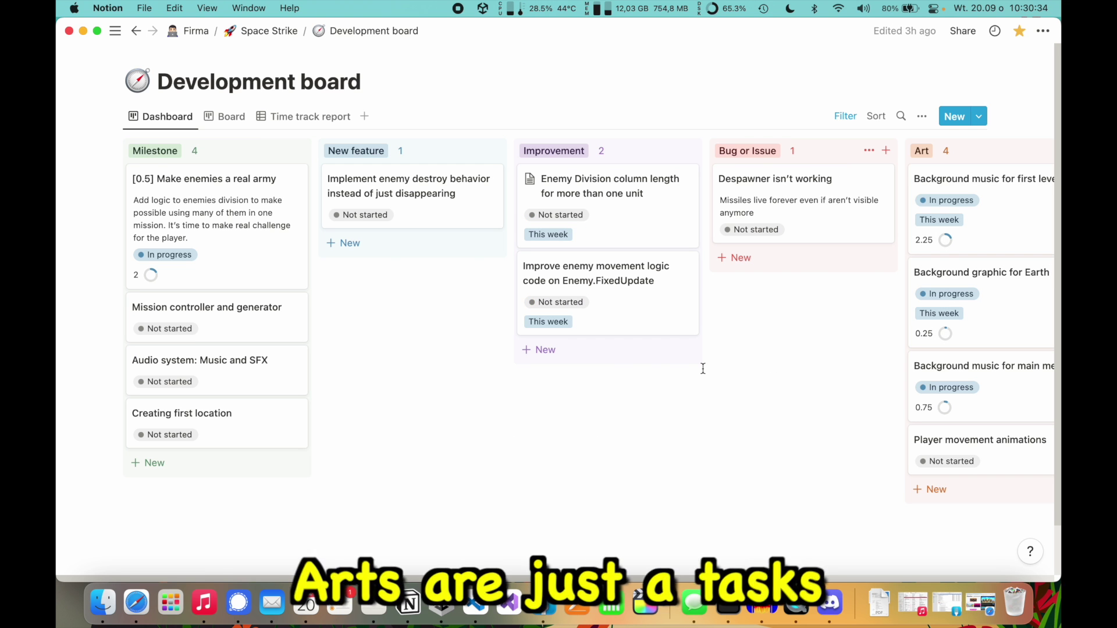
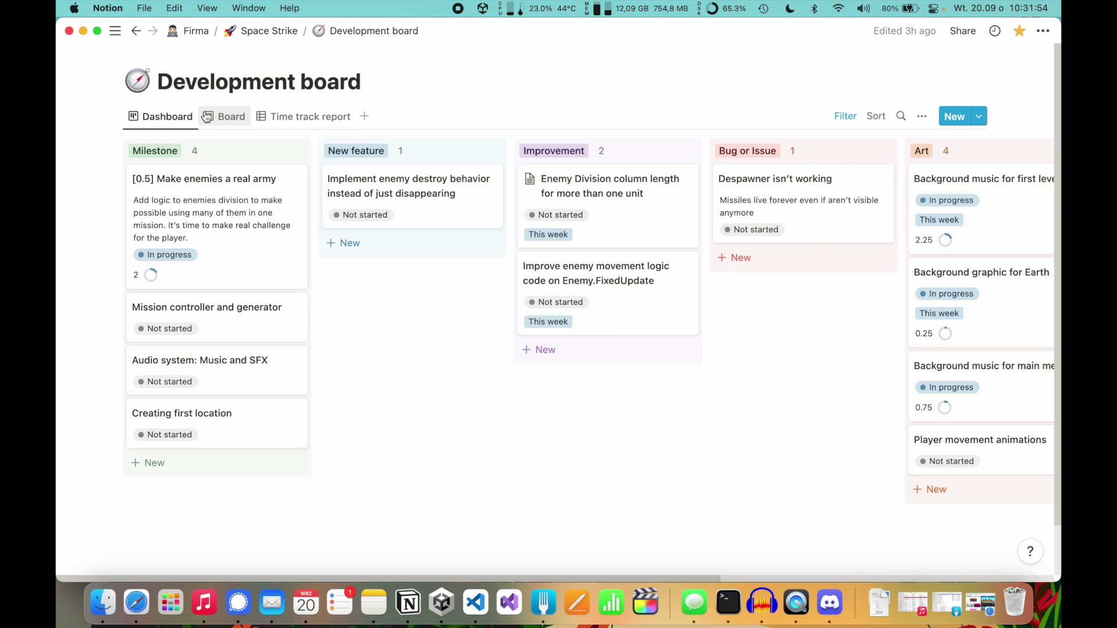
# Examine the Development board's Board view against its Dashboard view, then open the Time track report view.
pyautogui.click(225, 116)
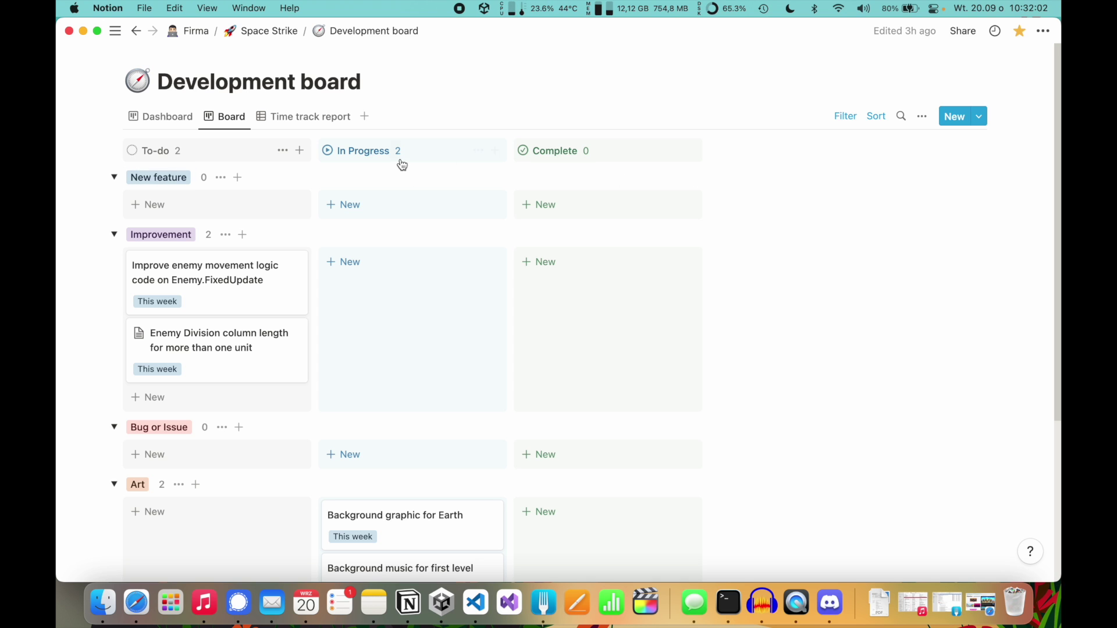
pyautogui.scroll(-3, 700, 191)
pyautogui.scroll(3, 700, 191)
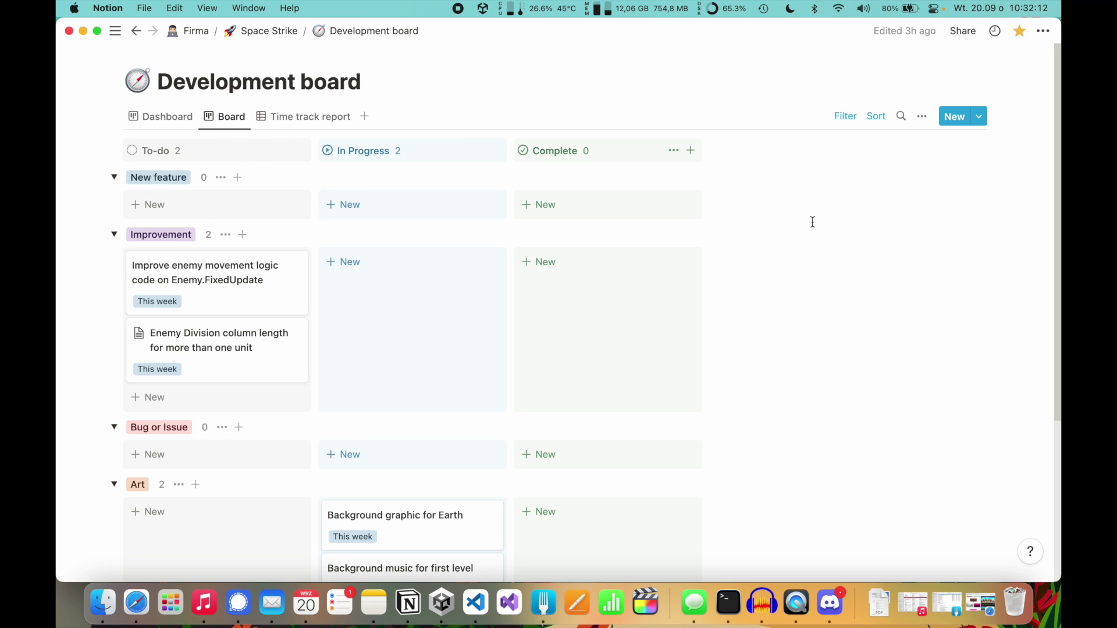
pyautogui.click(162, 116)
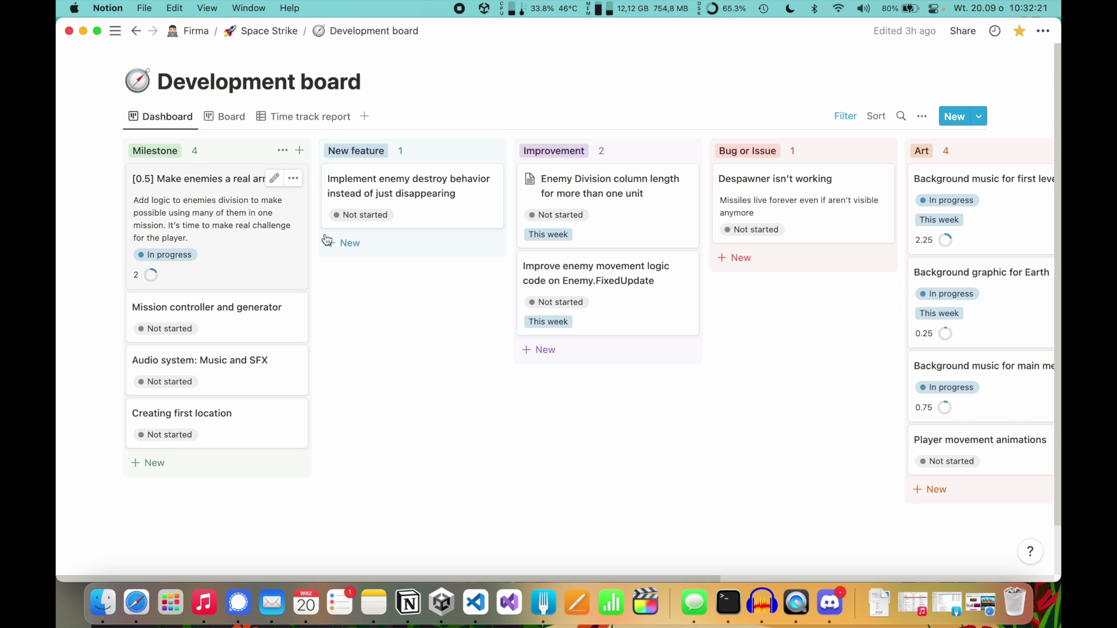
pyautogui.click(224, 116)
pyautogui.click(174, 117)
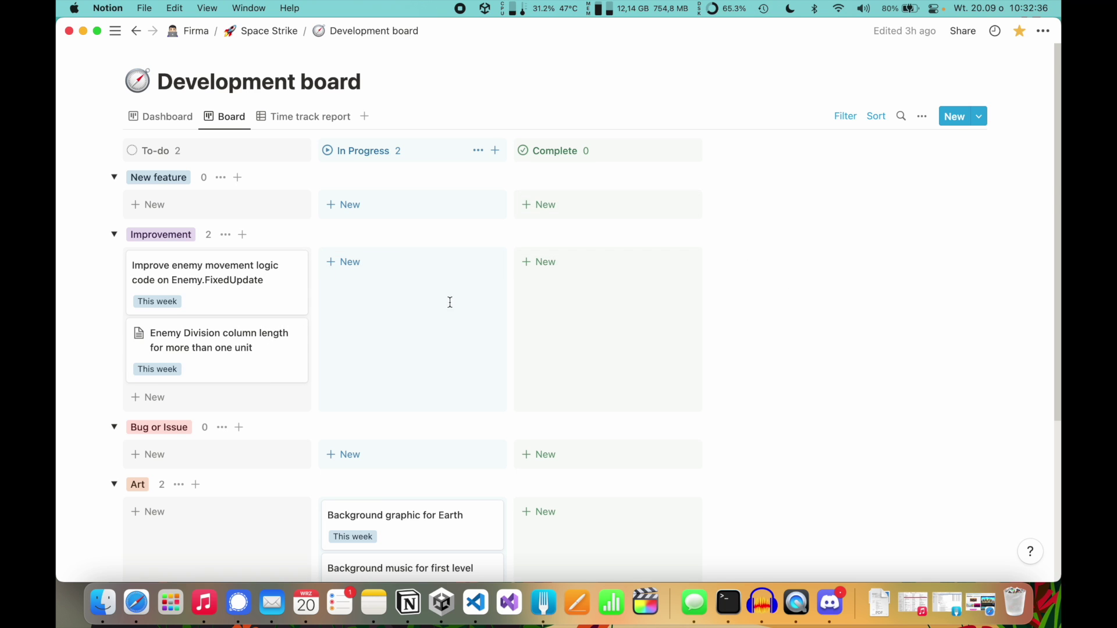
pyautogui.scroll(-5, 407, 323)
pyautogui.scroll(5, 407, 338)
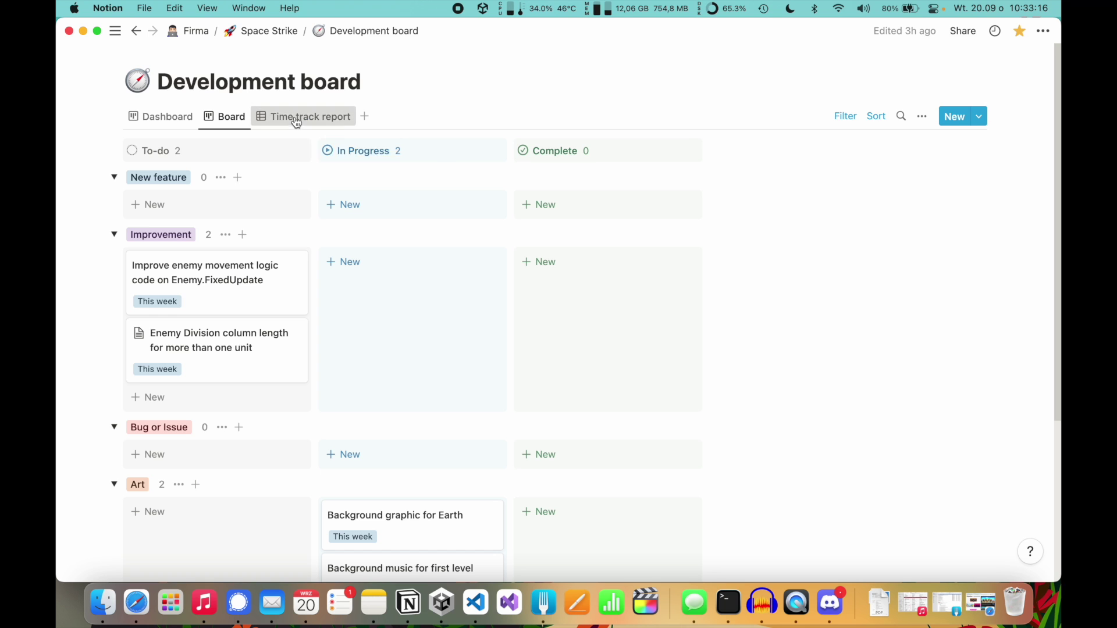
pyautogui.click(297, 122)
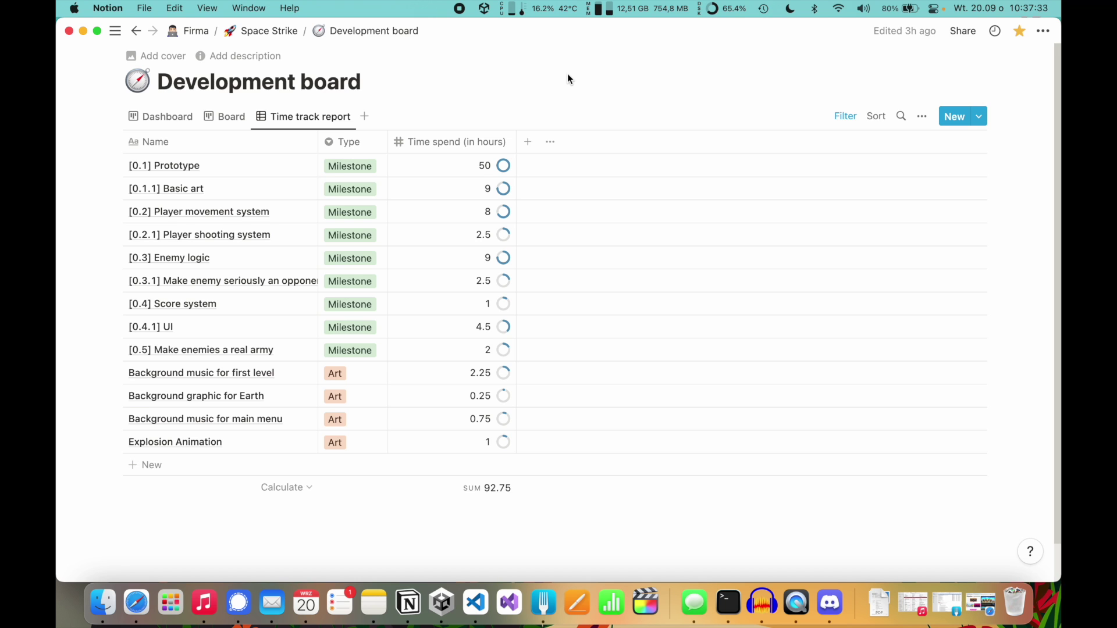
# Create a new page titled "Pac Man Remaster" as an empty page with an icon.
pyautogui.moveTo(123, 39)
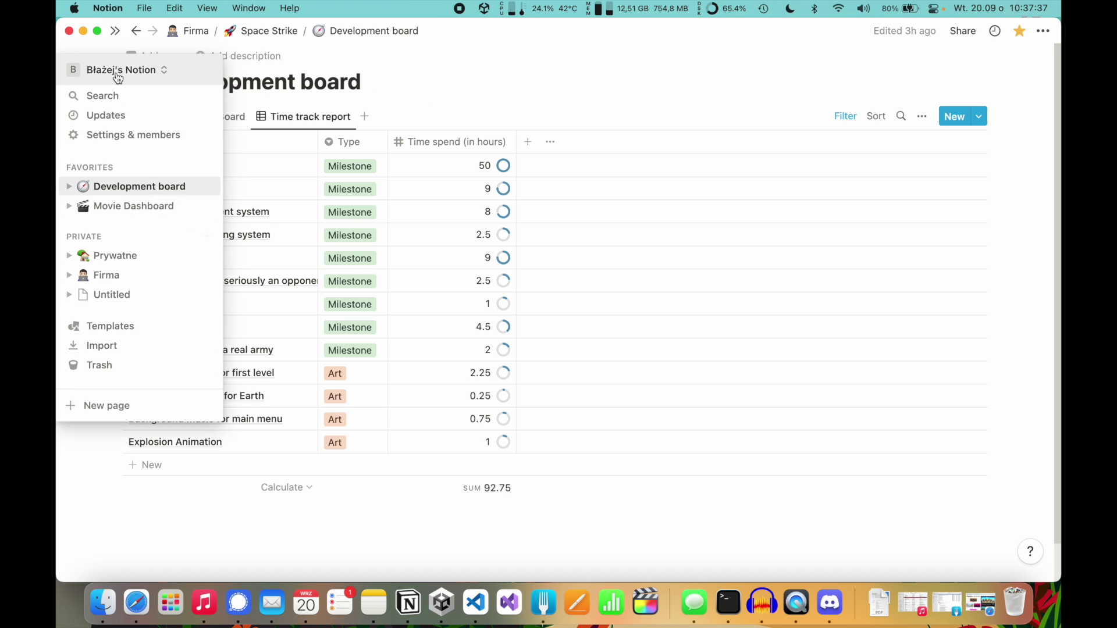
pyautogui.click(130, 409)
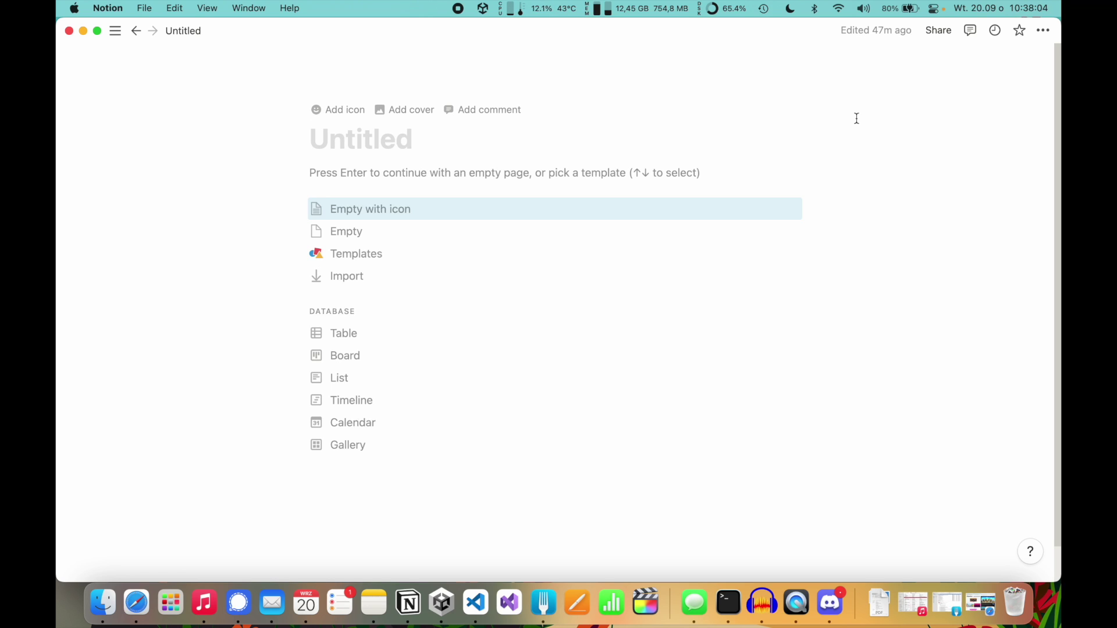
pyautogui.write('Pac ')
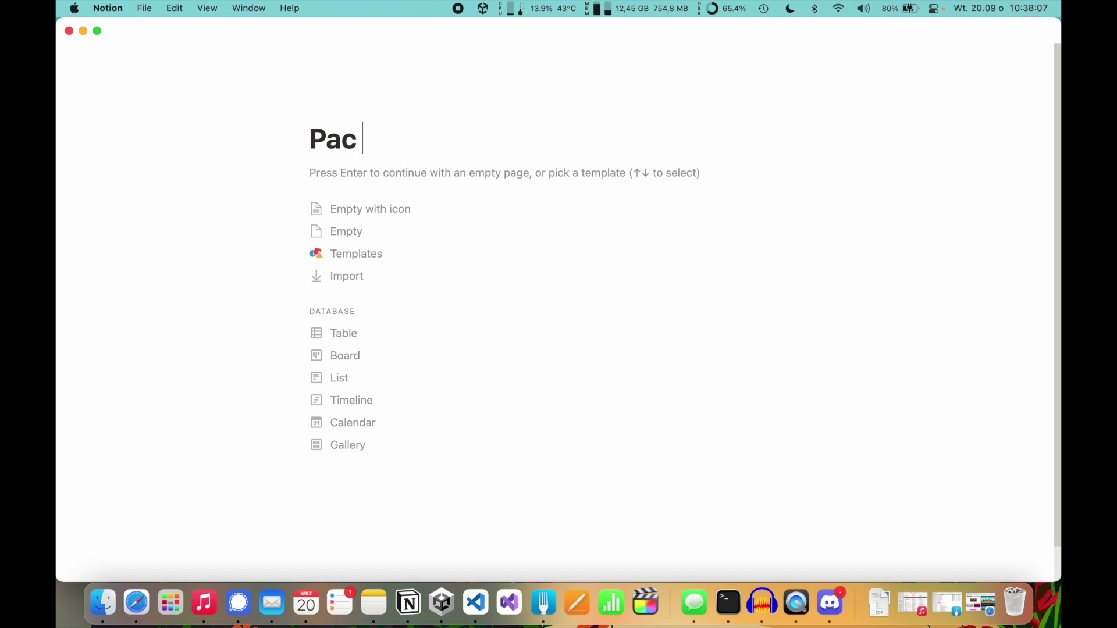
pyautogui.write('Man Remaster')
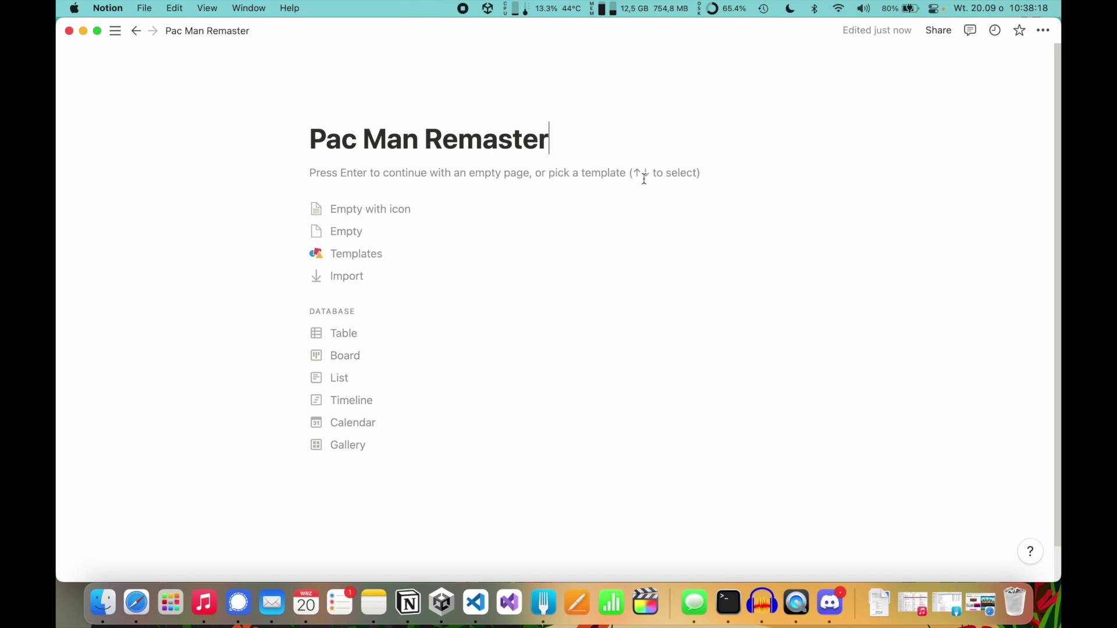
pyautogui.click(419, 217)
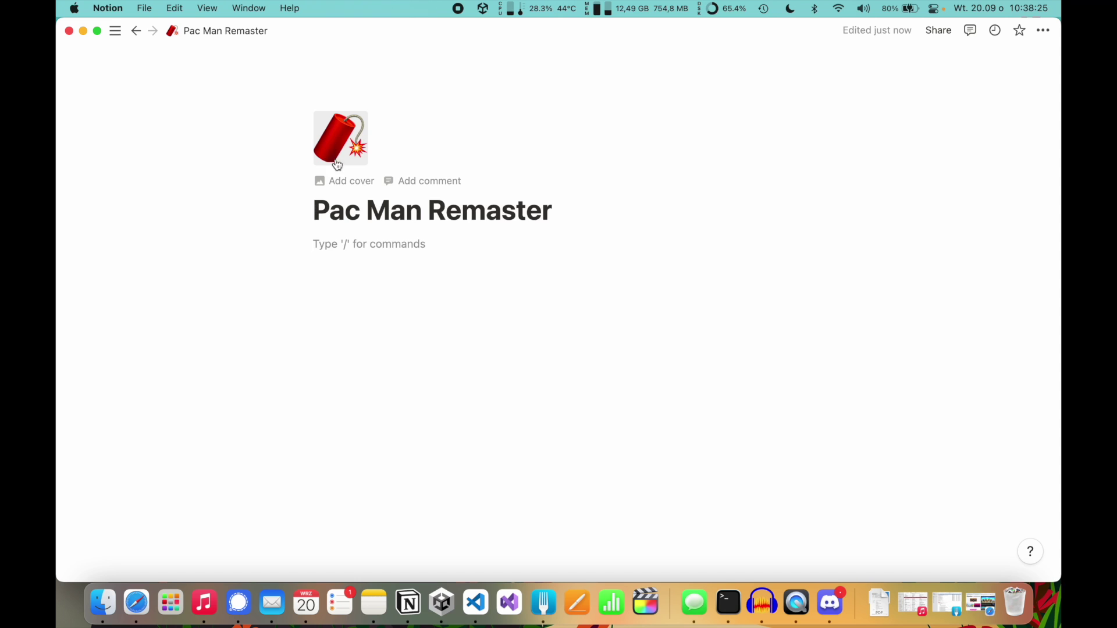
pyautogui.click(344, 140)
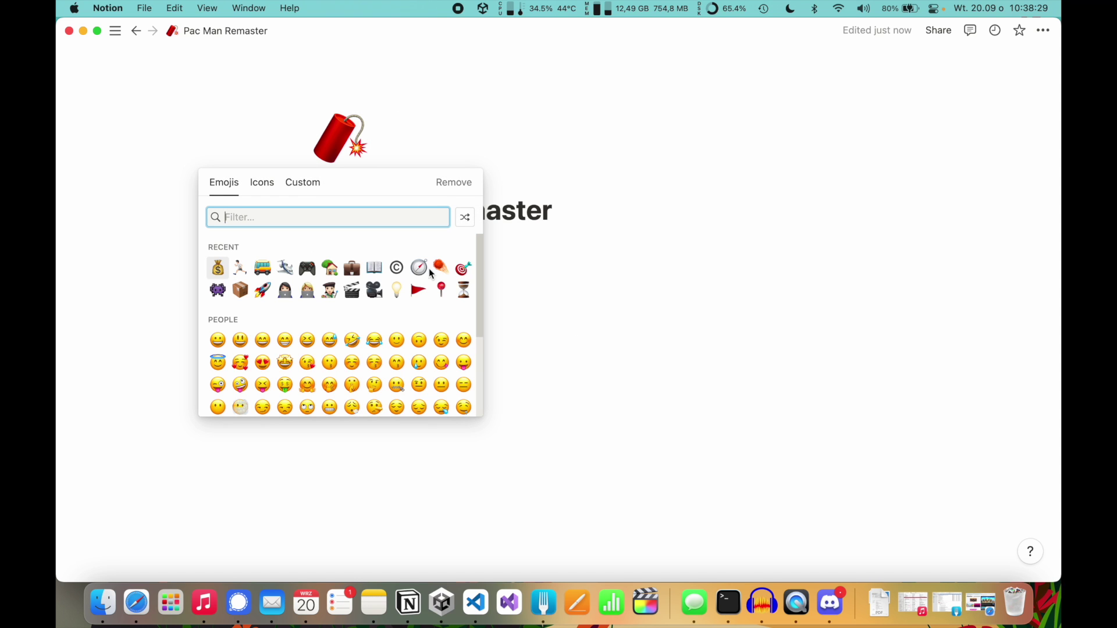
pyautogui.scroll(-10, 364, 295)
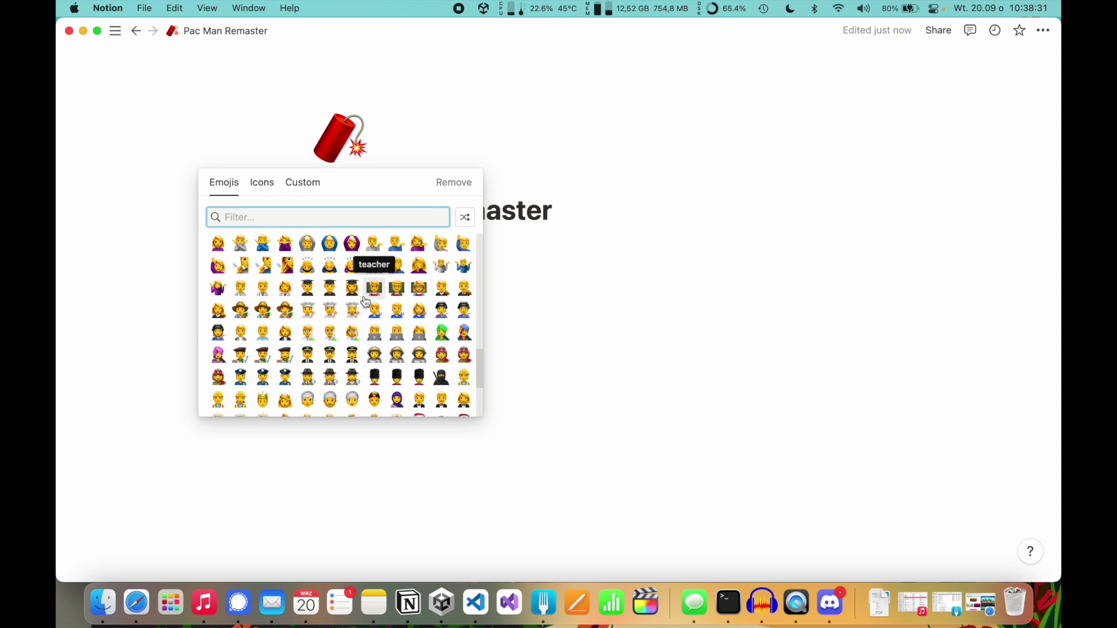
pyautogui.scroll(15, 451, 309)
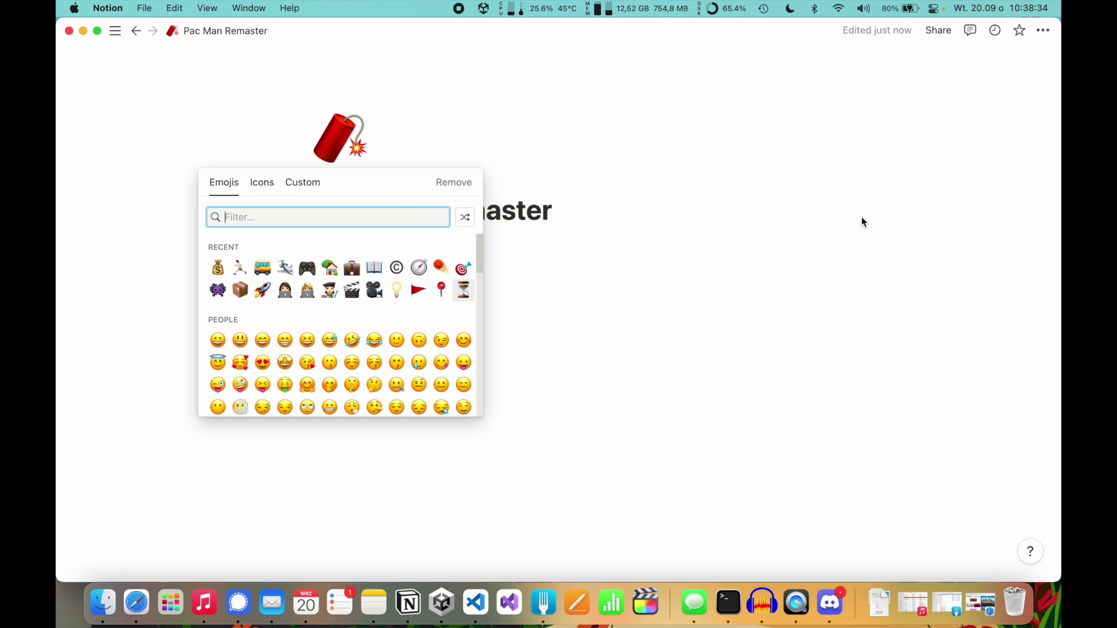
pyautogui.click(500, 273)
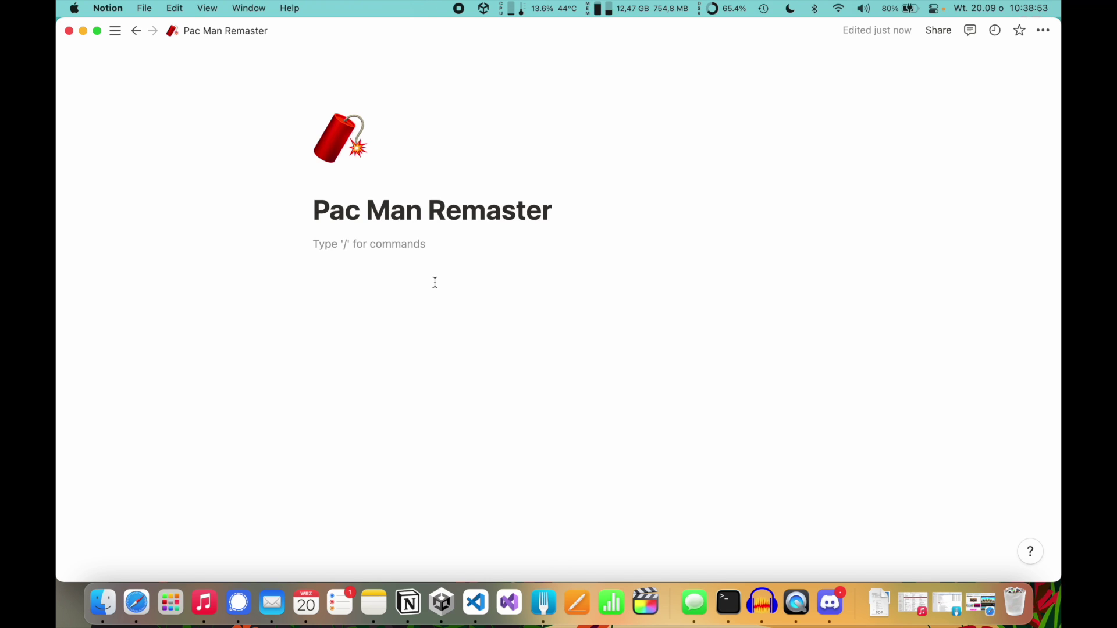
# Write "This is description for my Pac Man Remaster project. I want to create very good remaster of this game and publish it on web and mobile.".
pyautogui.write('This is description for my Pac Man Remaster project. I')
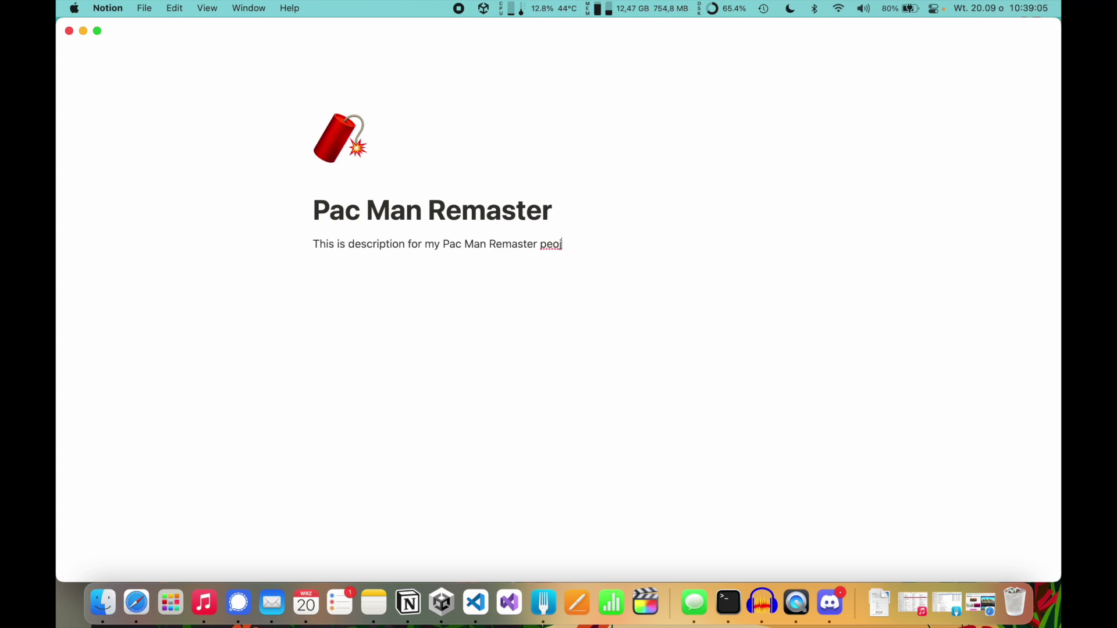
pyautogui.write(' want to create very good remaster of this game and publish i')
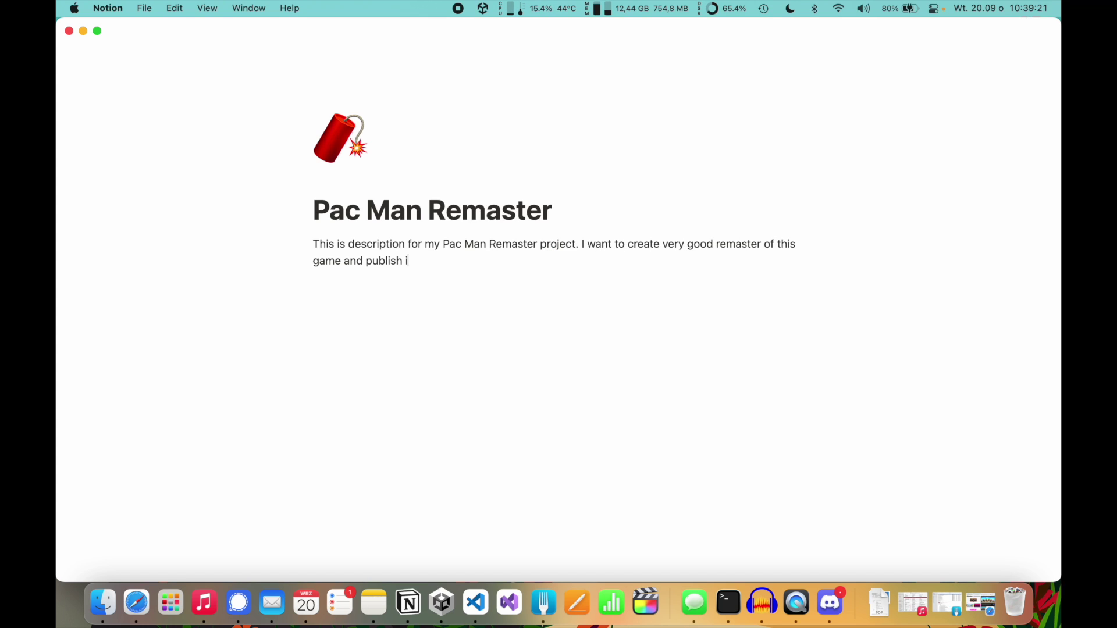
pyautogui.write('t on web and mobile.')
pyautogui.press('Return')
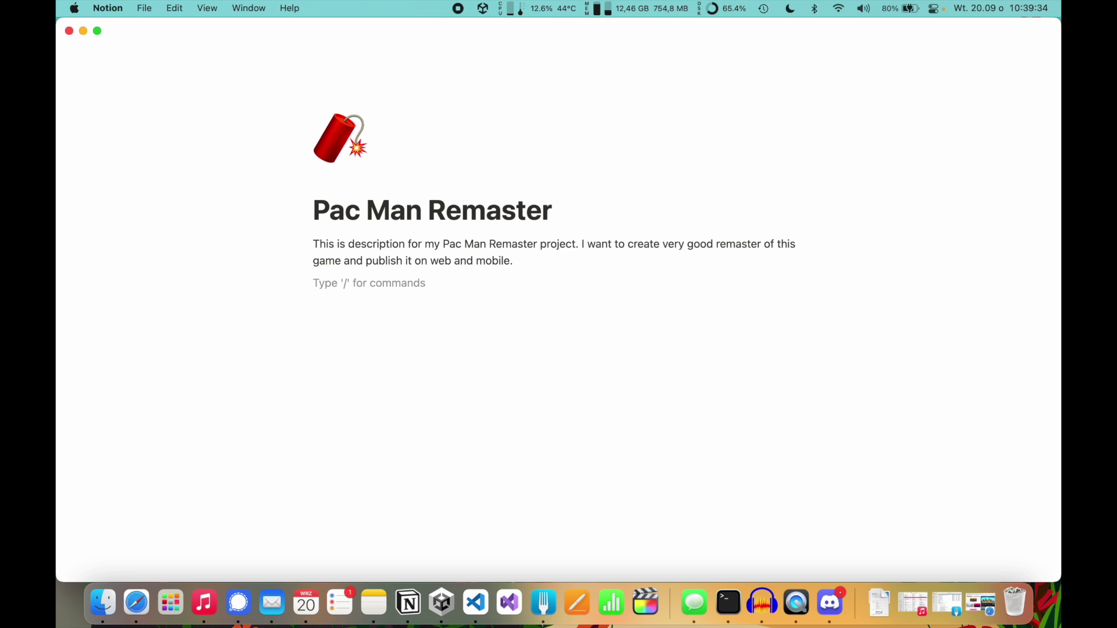
# Look through the block types that can be inserted on the empty line below the project description.
pyautogui.write('/')
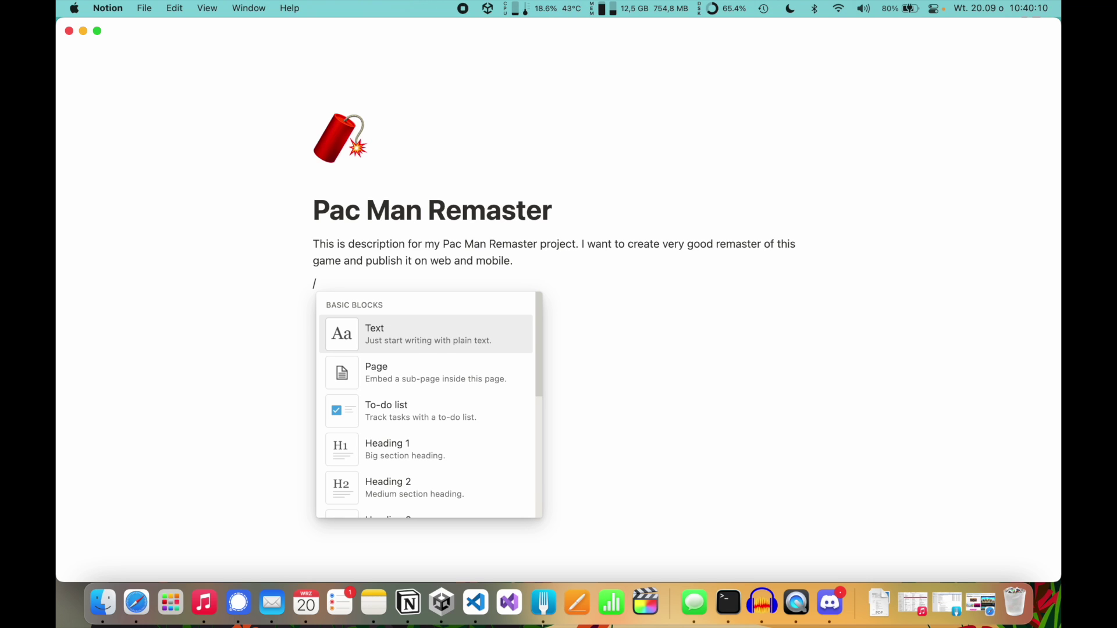
pyautogui.press('Down')
pyautogui.press('Down')
pyautogui.press('Down')
pyautogui.press('Down')
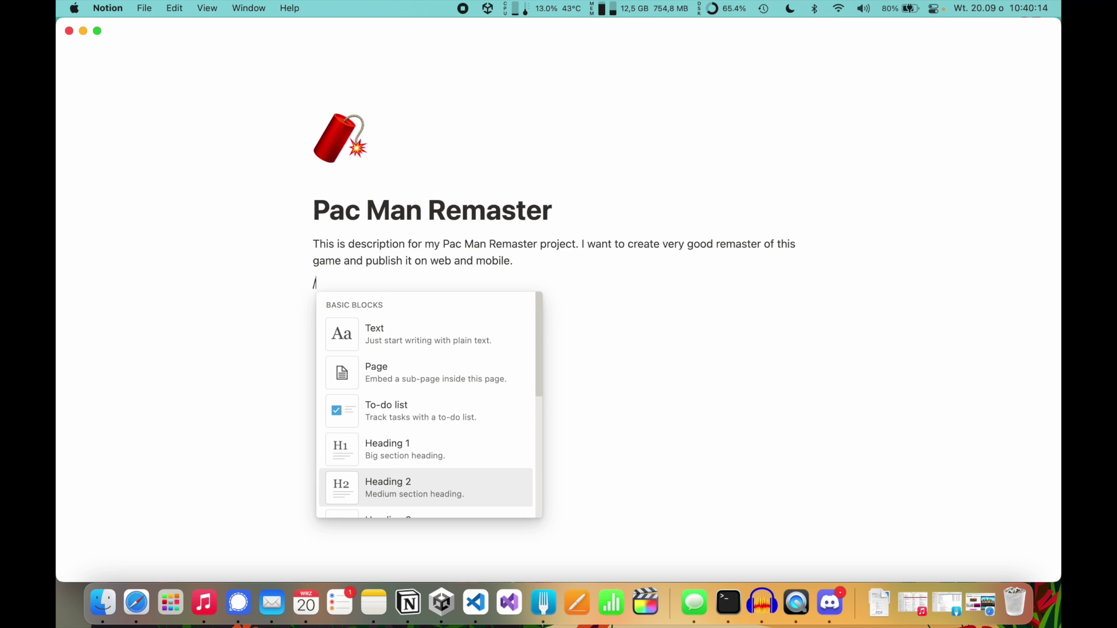
pyautogui.press('Down')
pyautogui.press('Down')
pyautogui.press('Down')
pyautogui.press('Down')
pyautogui.press('Down')
pyautogui.press('Down')
pyautogui.press('Down')
pyautogui.press('Down')
pyautogui.press('Down')
pyautogui.press('Down')
pyautogui.press('Down')
pyautogui.press('Down')
pyautogui.press('Down')
pyautogui.press('Up')
pyautogui.press('Up')
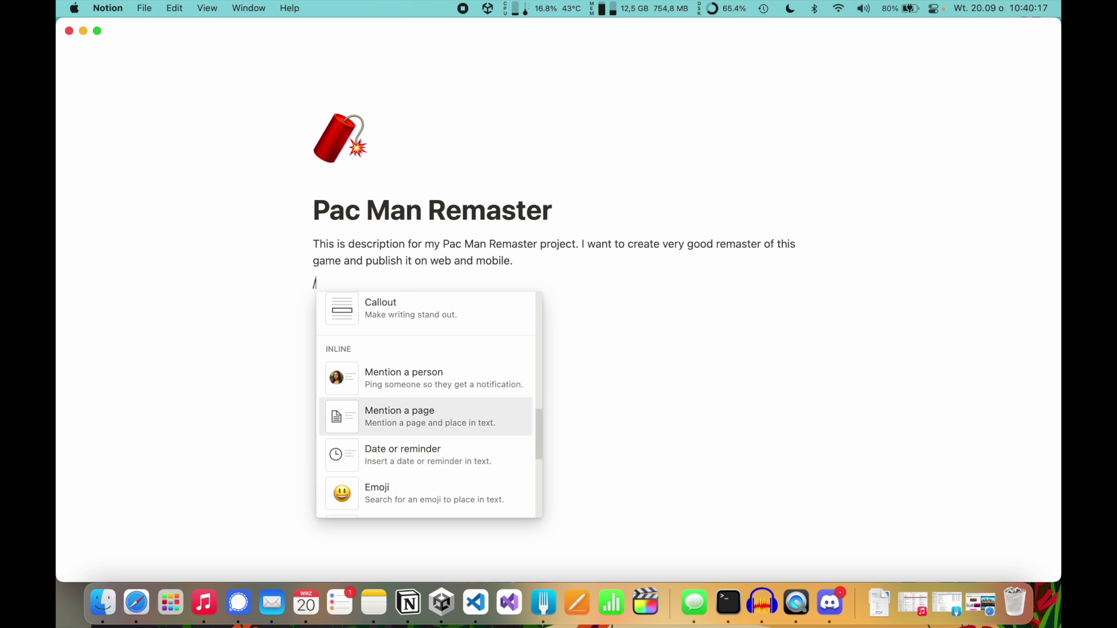
pyautogui.press('Up')
pyautogui.press('Up')
pyautogui.press('Up')
pyautogui.press('Up')
pyautogui.press('Up')
pyautogui.press('Up')
pyautogui.press('Up')
pyautogui.press('Up')
pyautogui.press('Up')
pyautogui.press('Up')
pyautogui.press('Up')
pyautogui.press('Up')
pyautogui.press('Up')
pyautogui.press('Up')
pyautogui.press('Up')
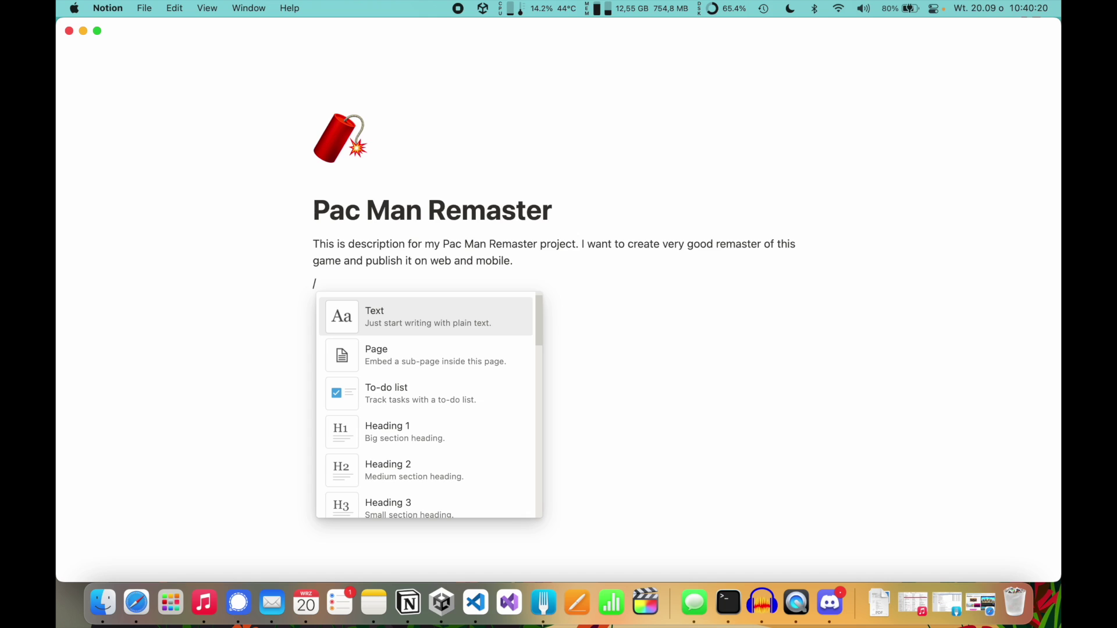
# Insert a 2 columns block below the project description.
pyautogui.write('colu')
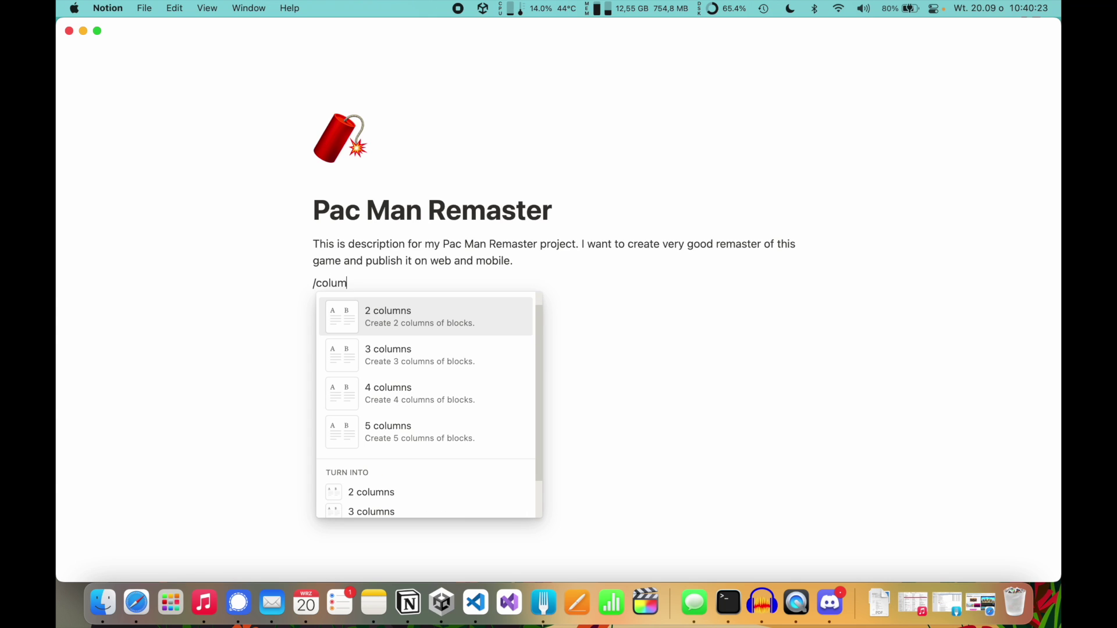
pyautogui.write('m')
pyautogui.press('Down')
pyautogui.press('Down')
pyautogui.press('Down')
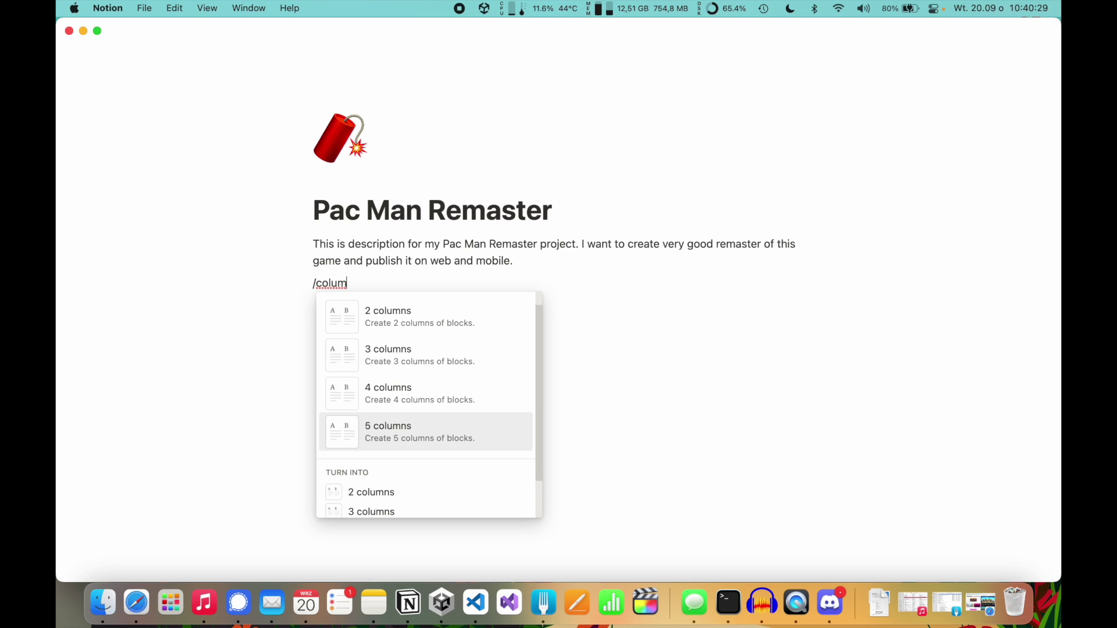
pyautogui.press('Up')
pyautogui.press('Up')
pyautogui.press('Up')
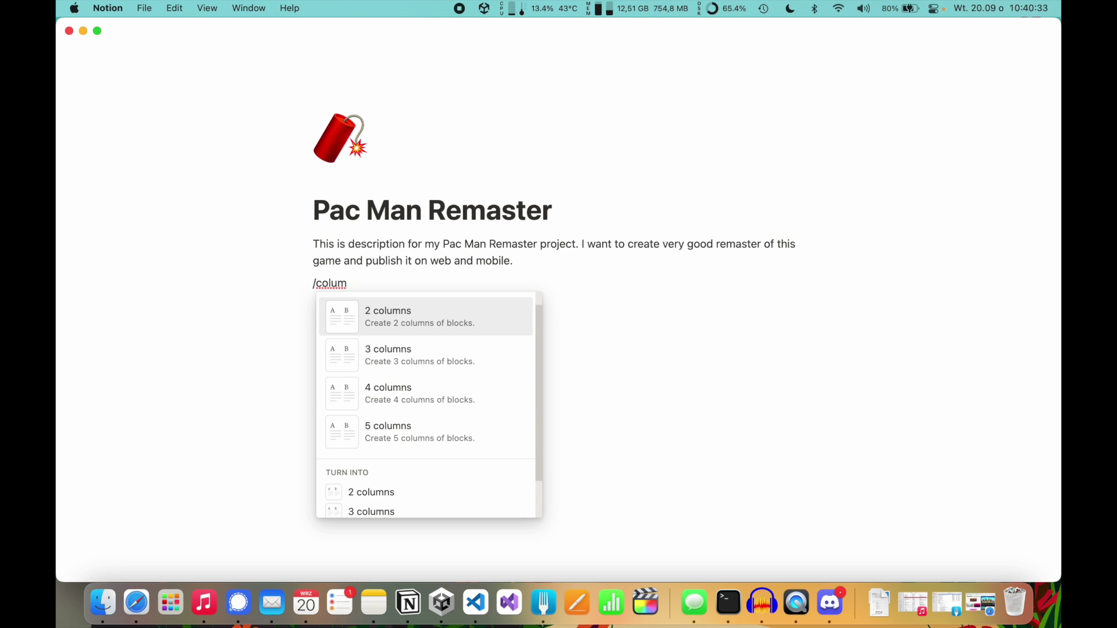
pyautogui.press('BackSpace')
pyautogui.press('BackSpace')
pyautogui.press('BackSpace')
pyautogui.press('BackSpace')
pyautogui.press('BackSpace')
pyautogui.press('BackSpace')
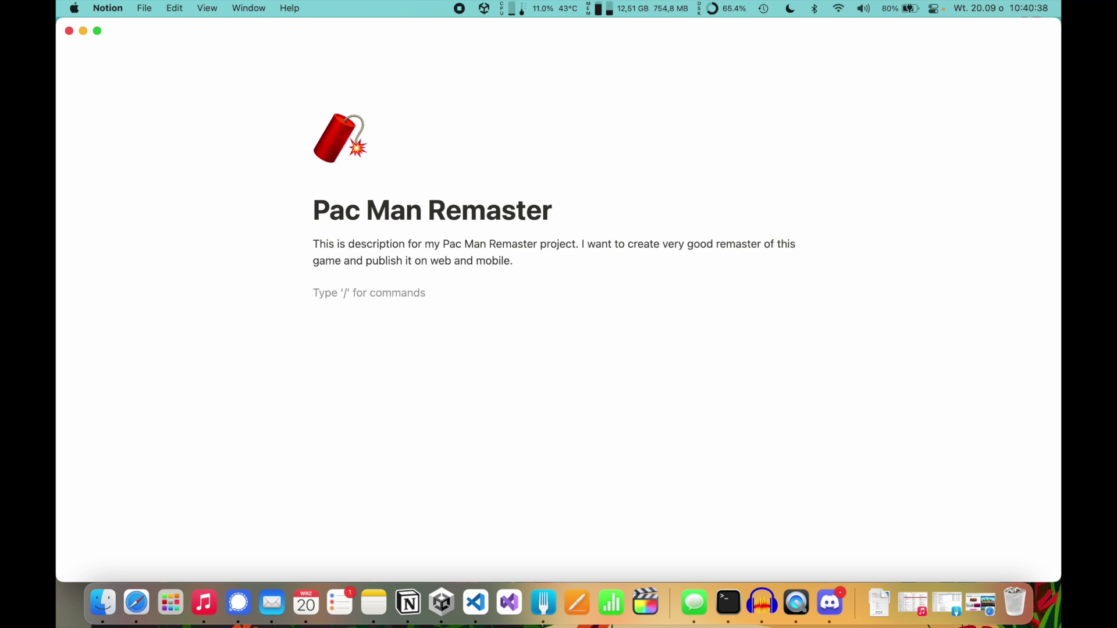
# Add a Heading 3 reading "Development" in the first column below the project description.
pyautogui.write('/')
pyautogui.press('Down')
pyautogui.press('Down')
pyautogui.press('Down')
pyautogui.press('Down')
pyautogui.press('Down')
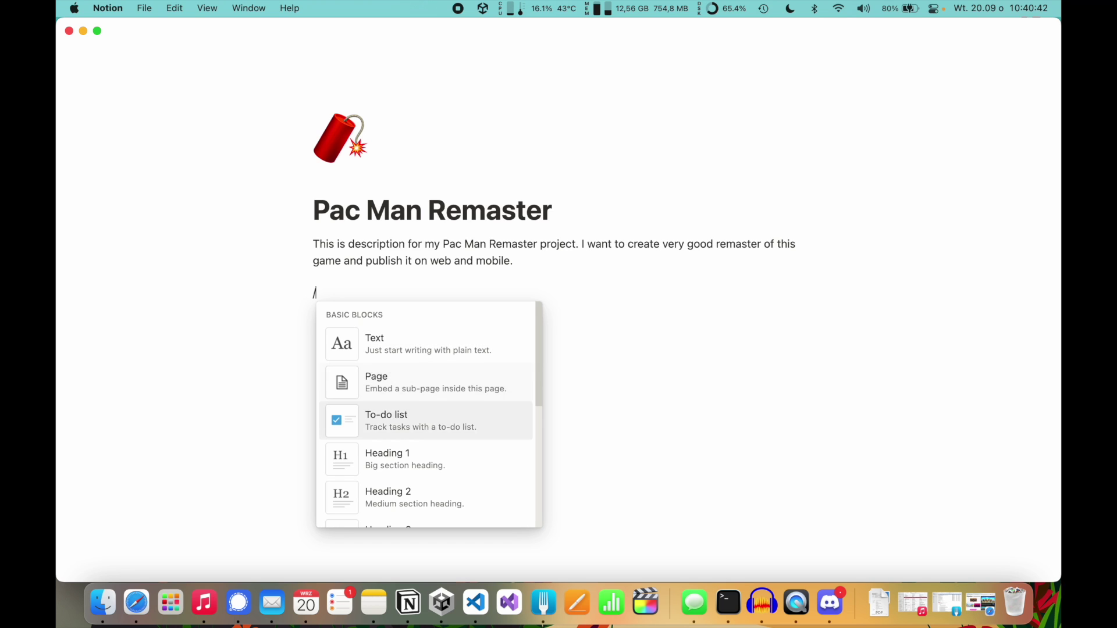
pyautogui.press('Return')
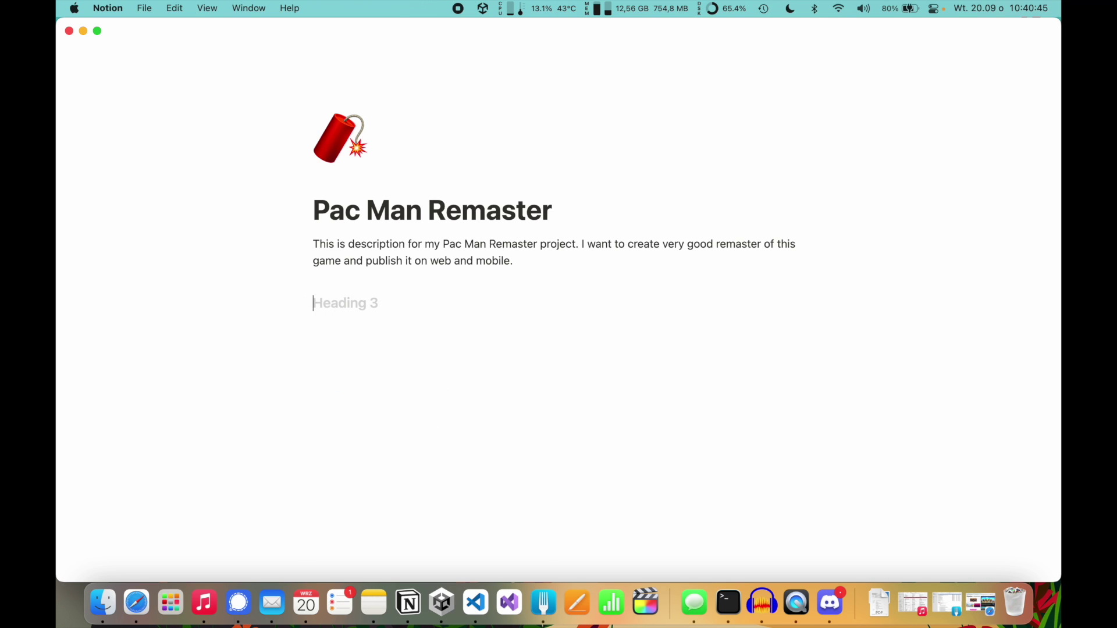
pyautogui.write('Development')
# Add a Heading 3 reading "Game Universe" in the second column, beside the Development heading.
pyautogui.click(613, 297)
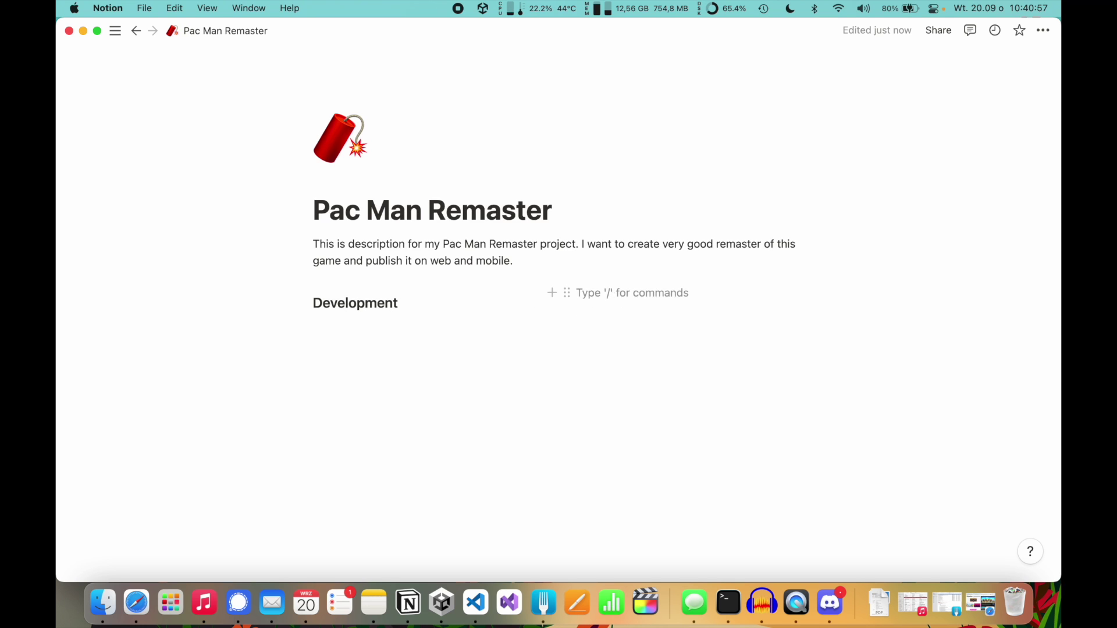
pyautogui.write('/')
pyautogui.press('Down')
pyautogui.press('Down')
pyautogui.press('Down')
pyautogui.press('Down')
pyautogui.press('Down')
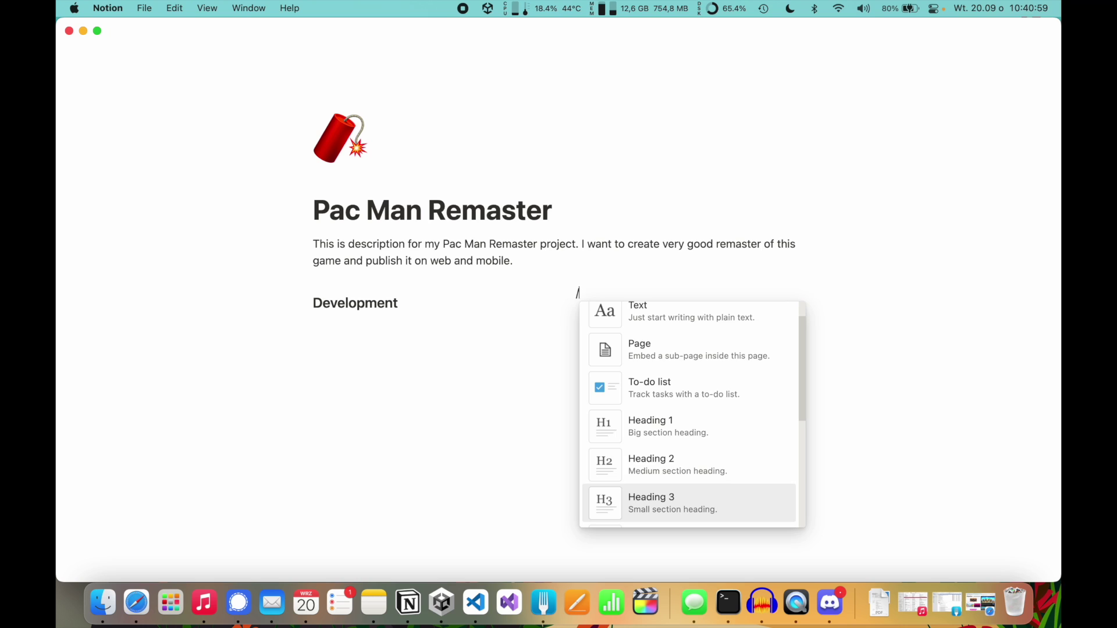
pyautogui.press('Return')
pyautogui.write('Game U')
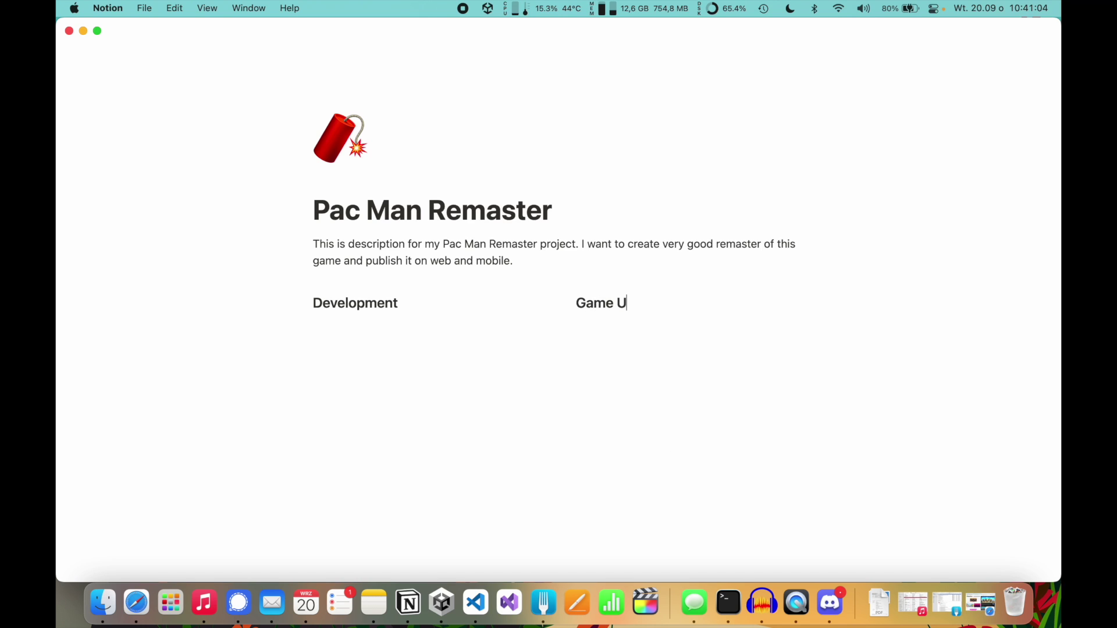
pyautogui.write('niverse')
# Write "enemies, player, level" on a new line under the Game Universe heading.
pyautogui.press('Return')
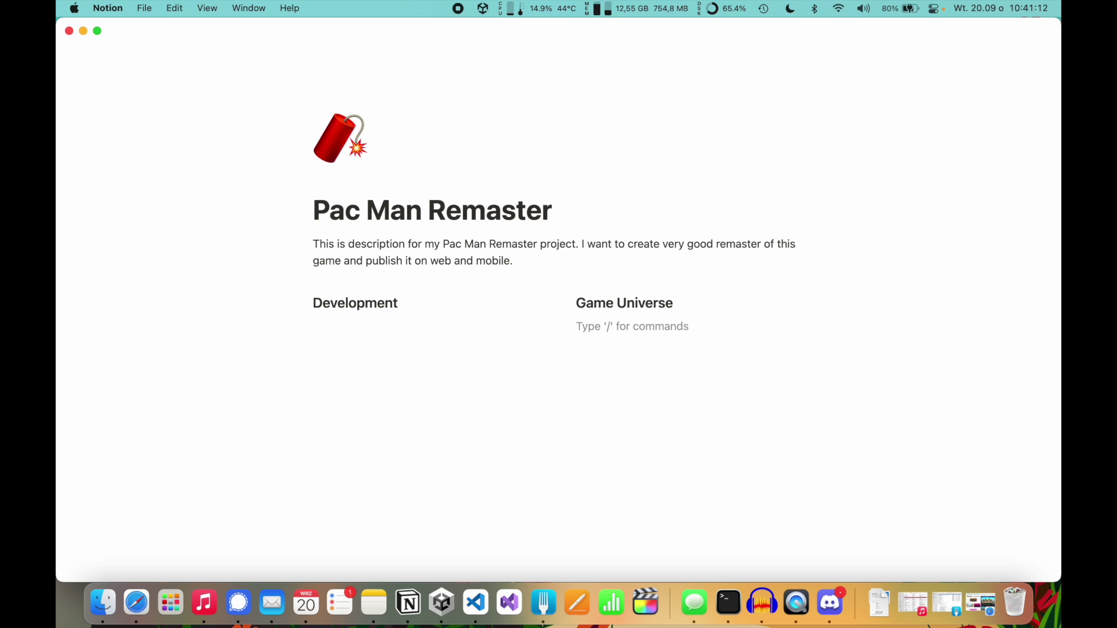
pyautogui.write('enimie')
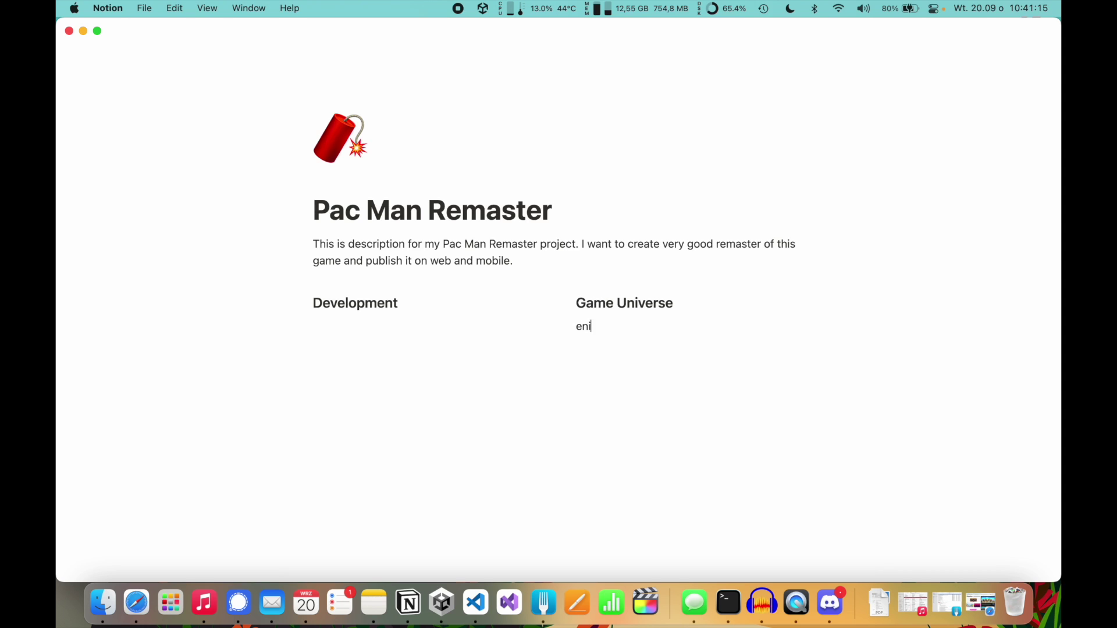
pyautogui.press('BackSpace')
pyautogui.press('BackSpace')
pyautogui.press('BackSpace')
pyautogui.press('BackSpace')
pyautogui.write('emies, player, ')
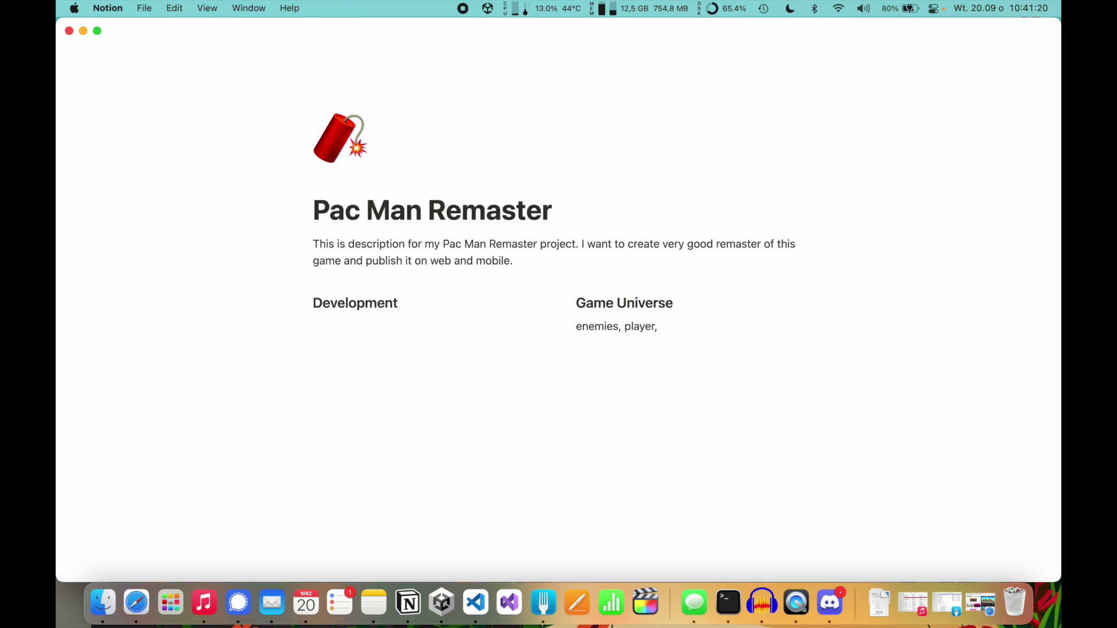
pyautogui.write('leve')
pyautogui.press('BackSpace')
pyautogui.write('vel')
# Embed a sub-page under the Development heading and title it "Development Board".
pyautogui.click(375, 320)
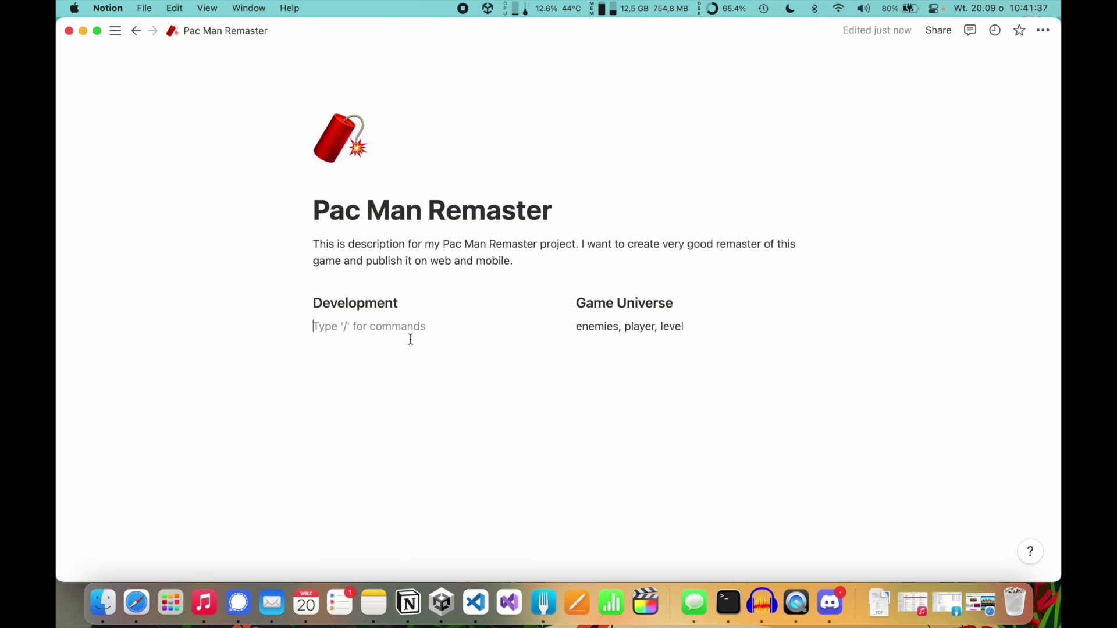
pyautogui.write('/')
pyautogui.press('Down')
pyautogui.press('Return')
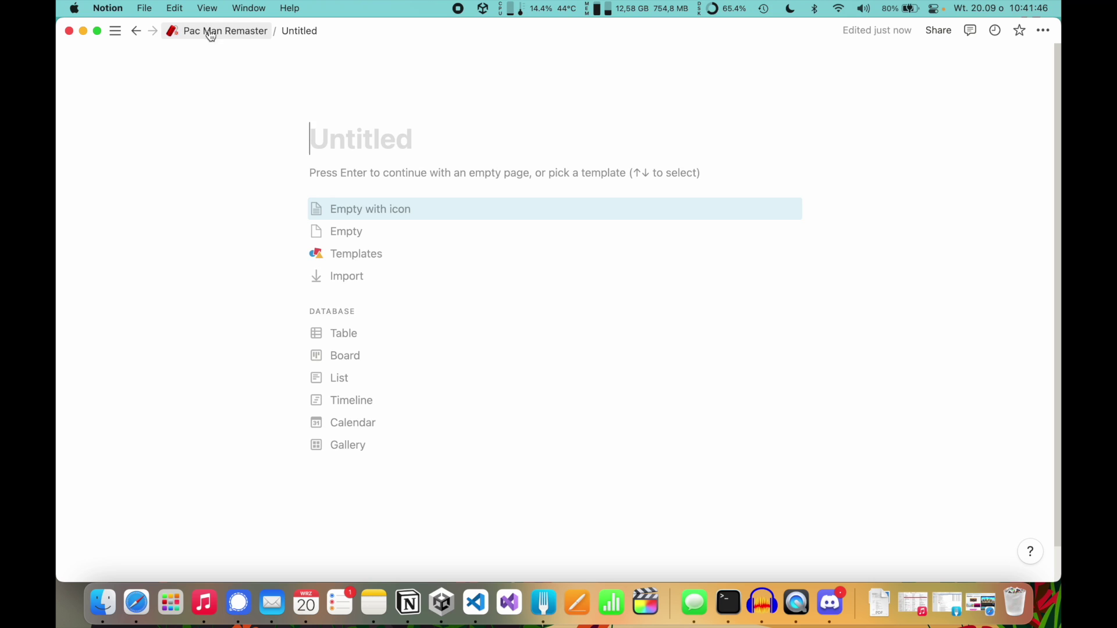
pyautogui.click(401, 141)
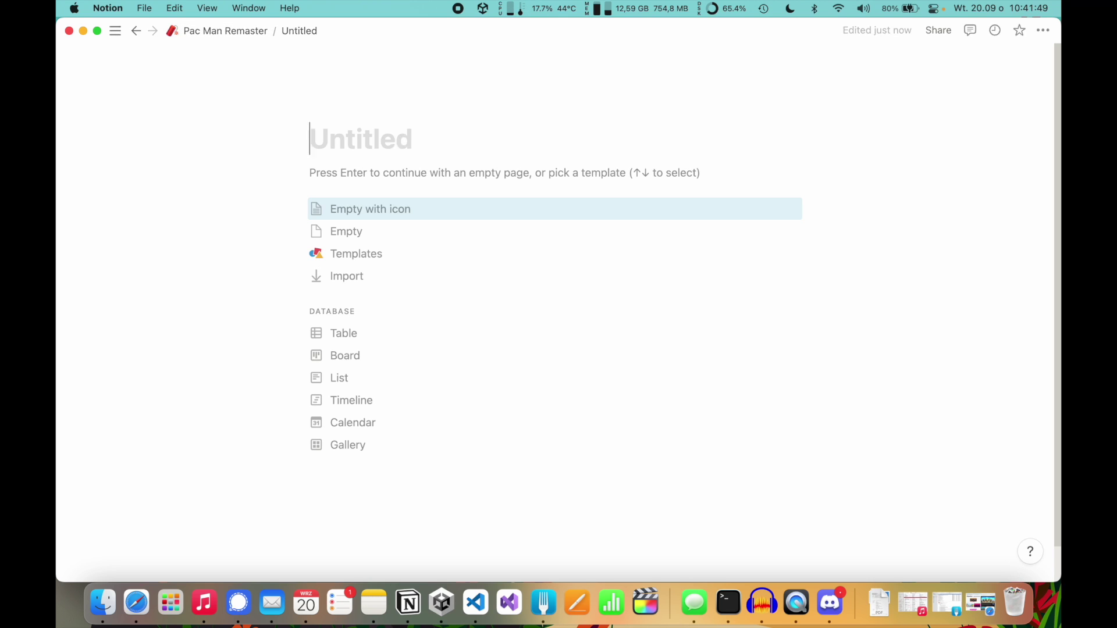
pyautogui.write('Development Board')
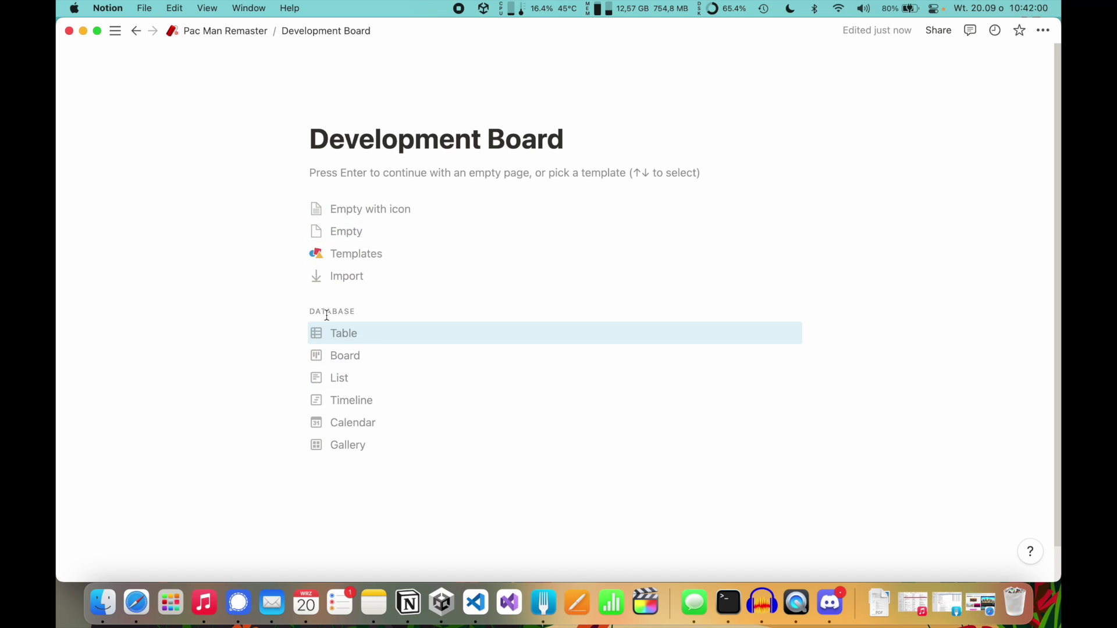
# Make the Development Board page a board database that uses a new database as its data source.
pyautogui.click(362, 382)
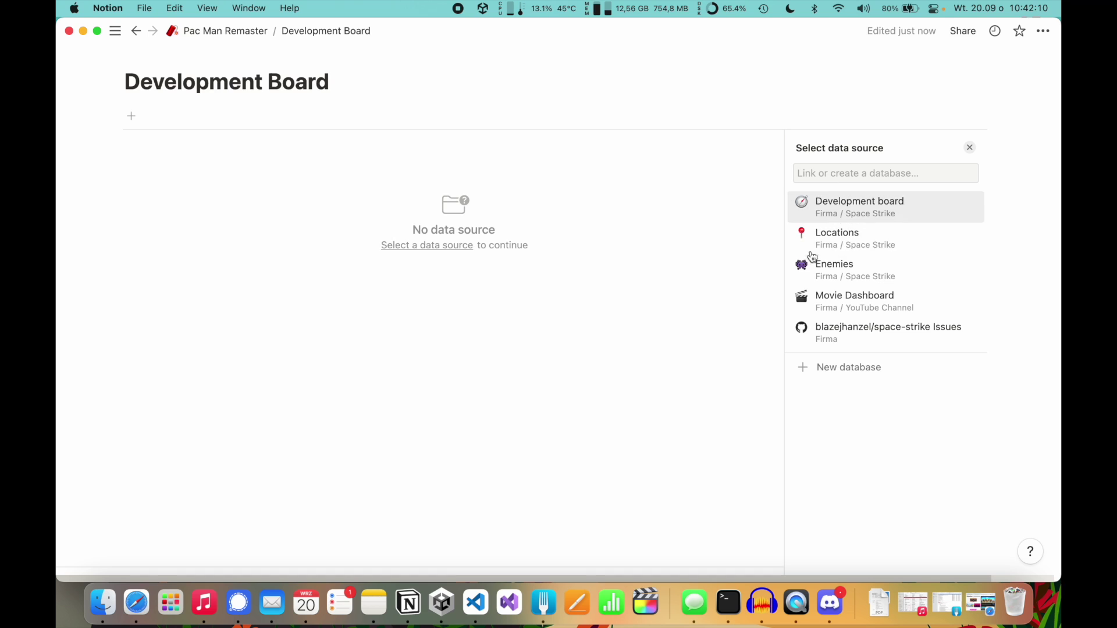
pyautogui.press('Up')
pyautogui.press('Up')
pyautogui.press('Up')
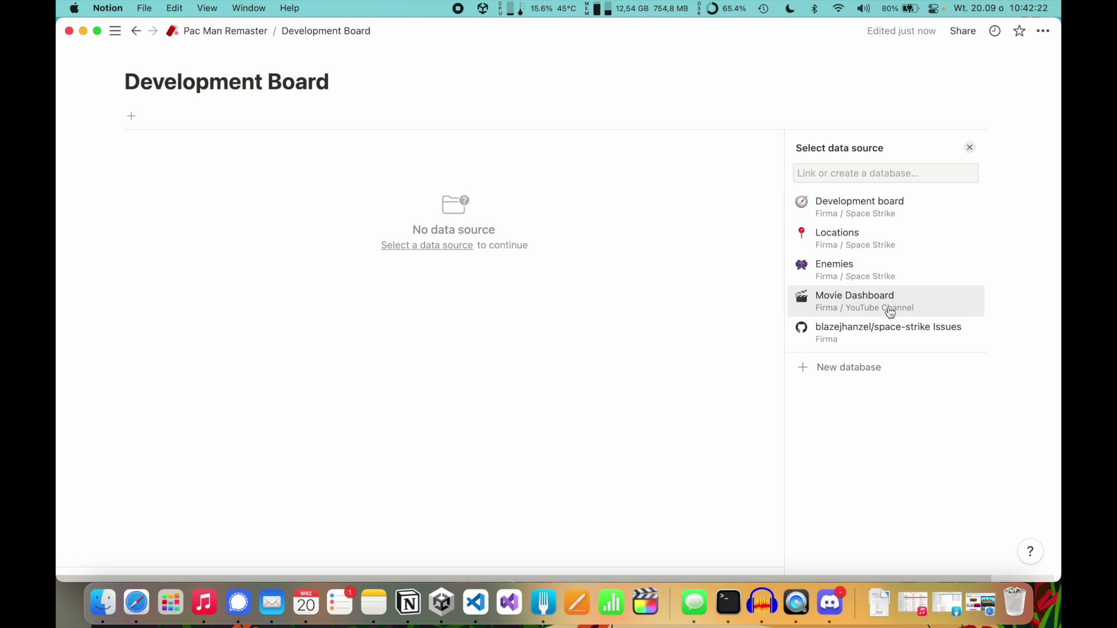
pyautogui.click(907, 379)
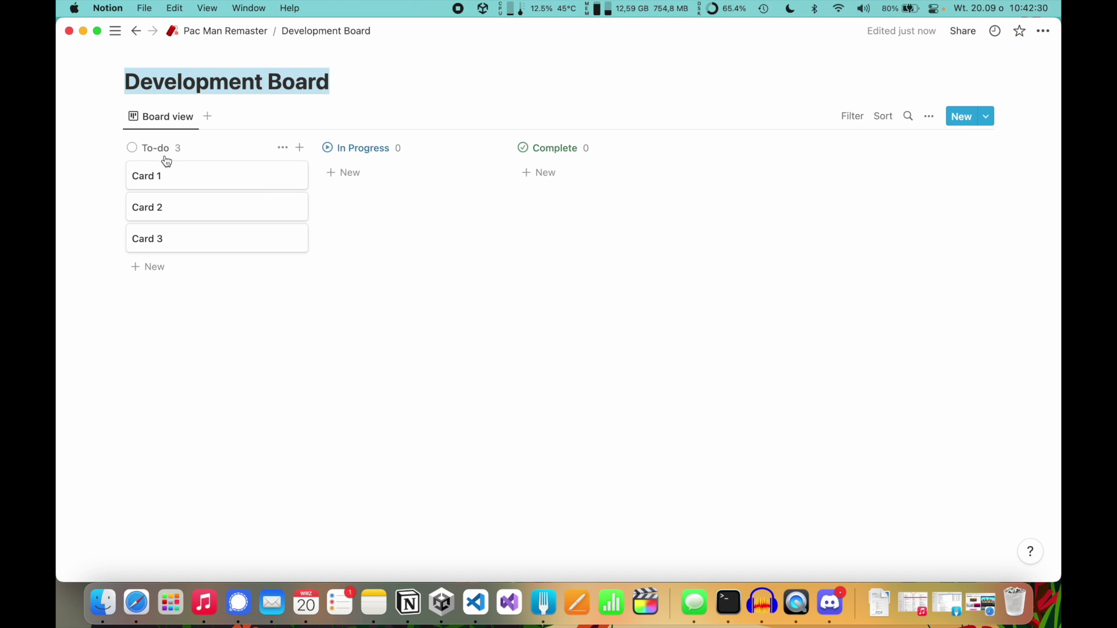
pyautogui.click(444, 287)
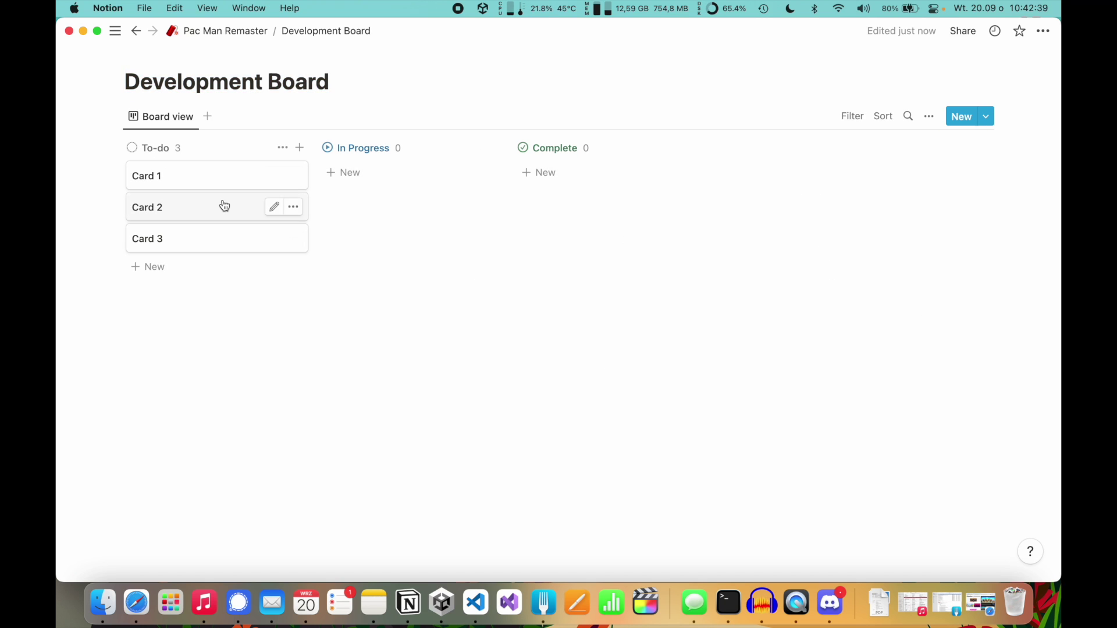
# Give the Development Board page a compass icon and a cover image of colourful neon lights.
pyautogui.click(158, 53)
pyautogui.click(139, 82)
pyautogui.click(82, 192)
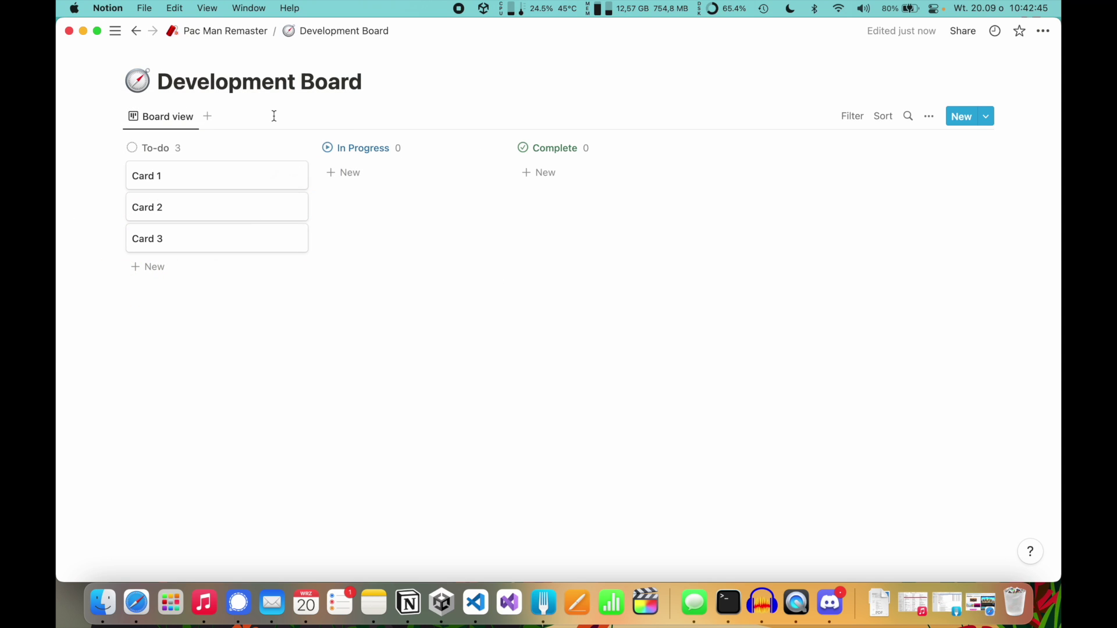
pyautogui.click(174, 57)
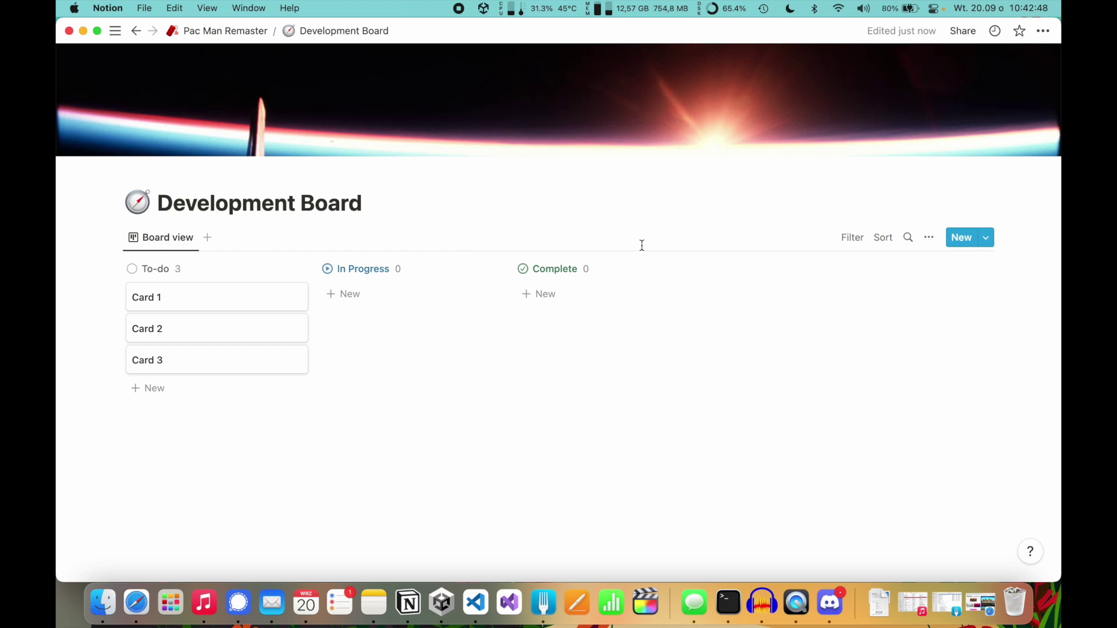
pyautogui.click(715, 142)
pyautogui.scroll(-10, 748, 307)
pyautogui.scroll(-10, 750, 309)
pyautogui.click(591, 168)
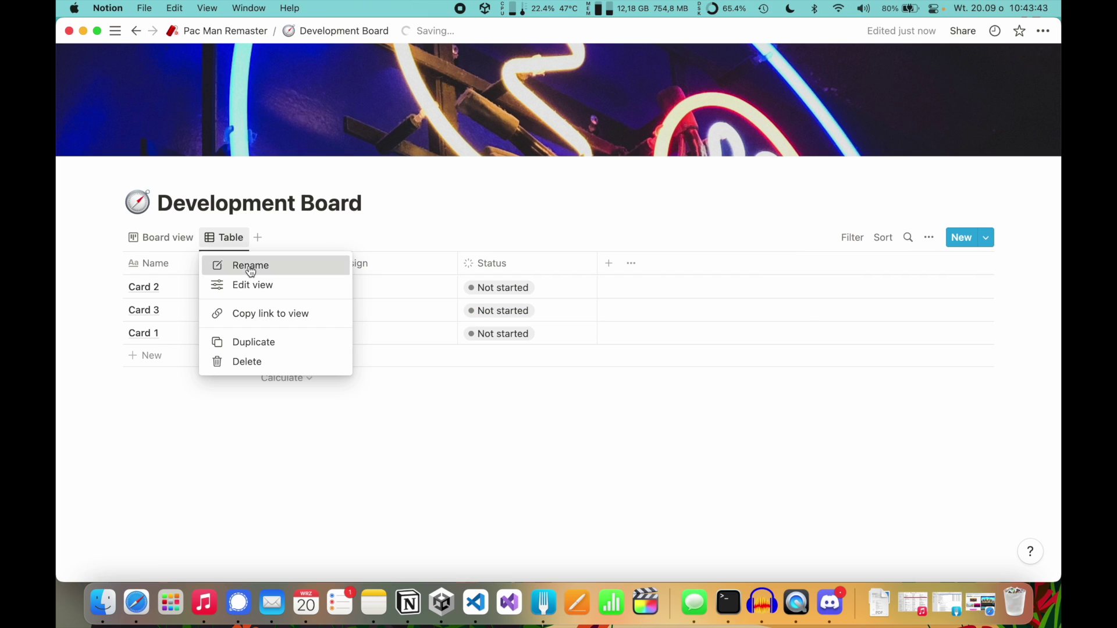
# Name the additional table view "Dashboard" and change its layout to Board.
pyautogui.click(245, 262)
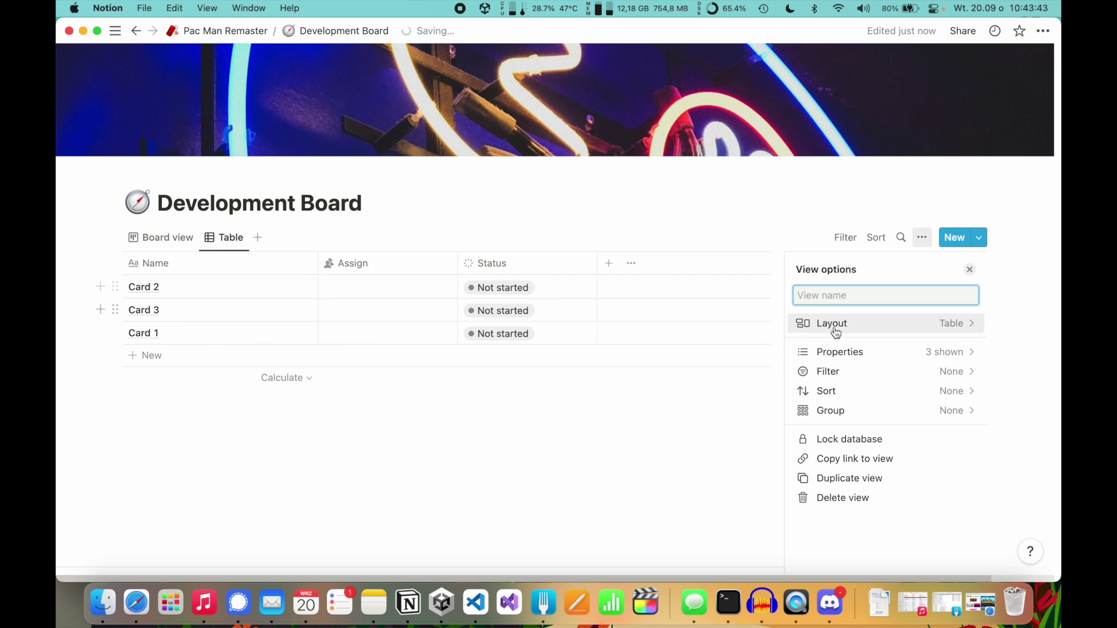
pyautogui.write('Dashboard')
pyautogui.click(902, 325)
pyautogui.click(888, 308)
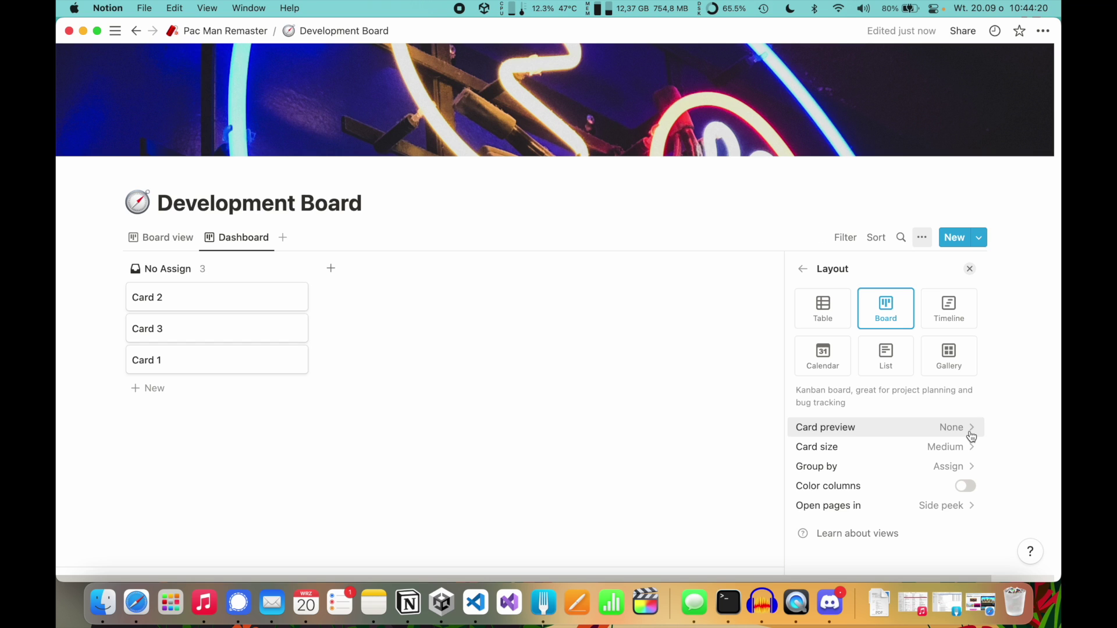
# Examine the card preview, card size and grouping options of the Dashboard view's board layout.
pyautogui.click(971, 436)
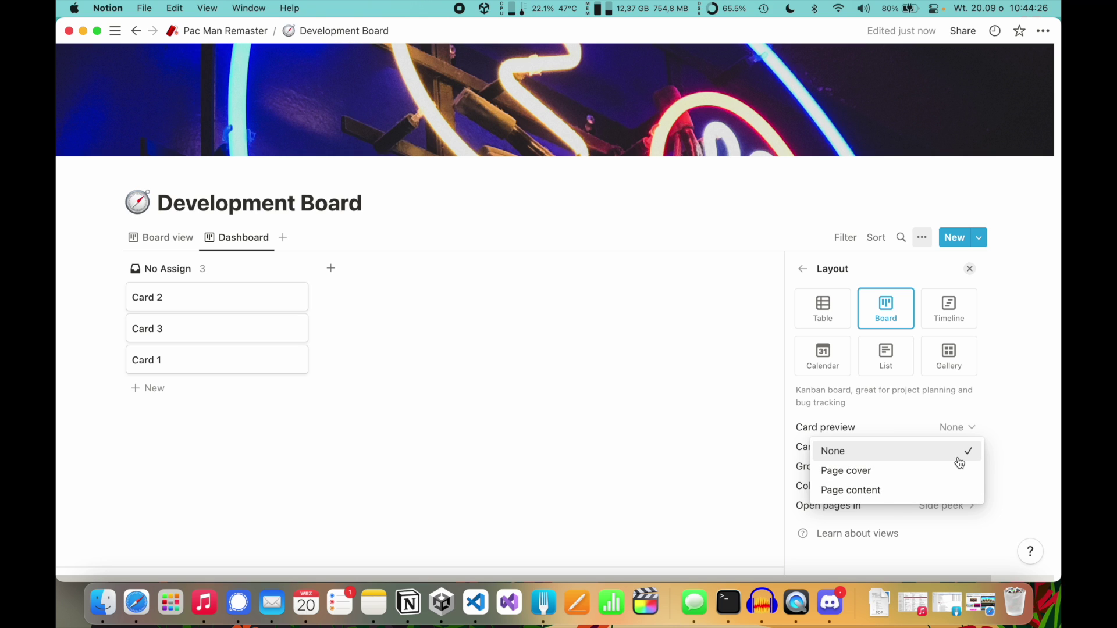
pyautogui.click(1002, 399)
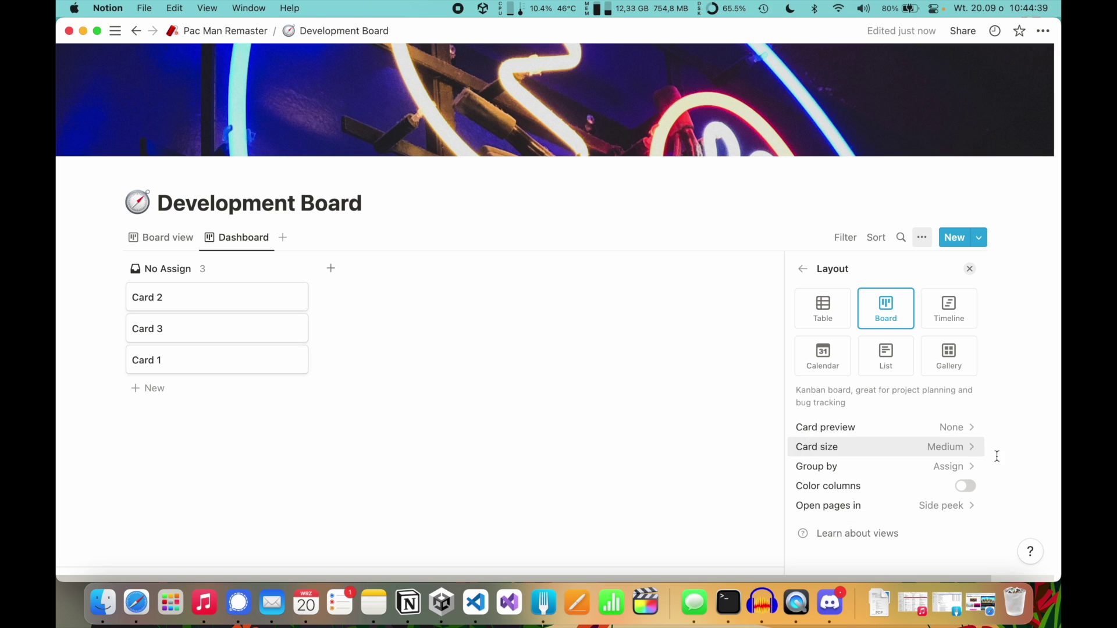
pyautogui.click(974, 448)
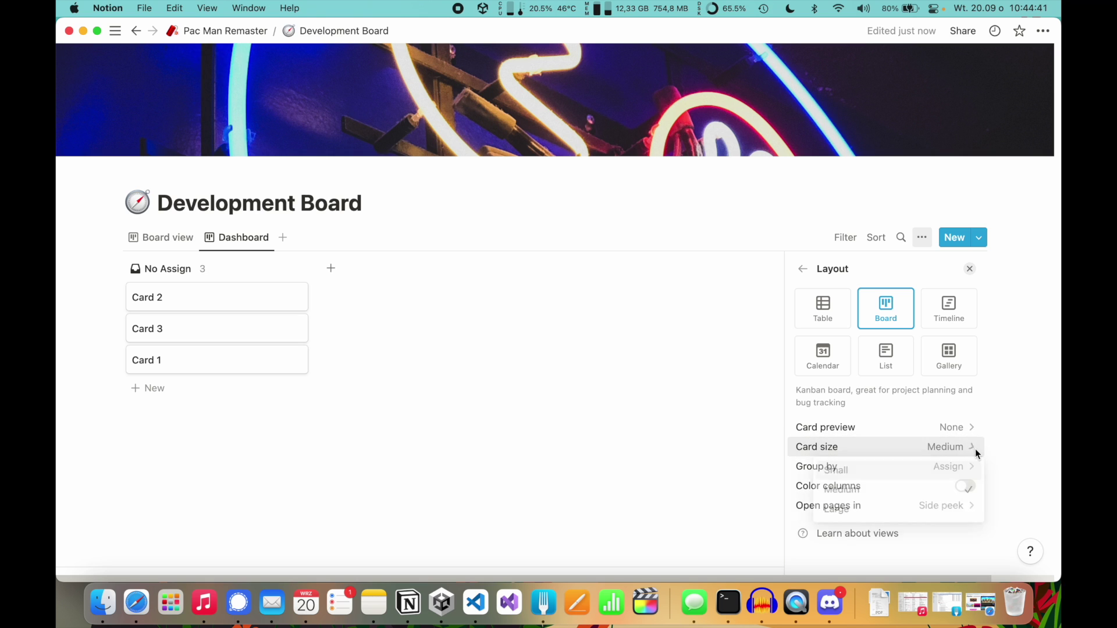
pyautogui.click(1010, 449)
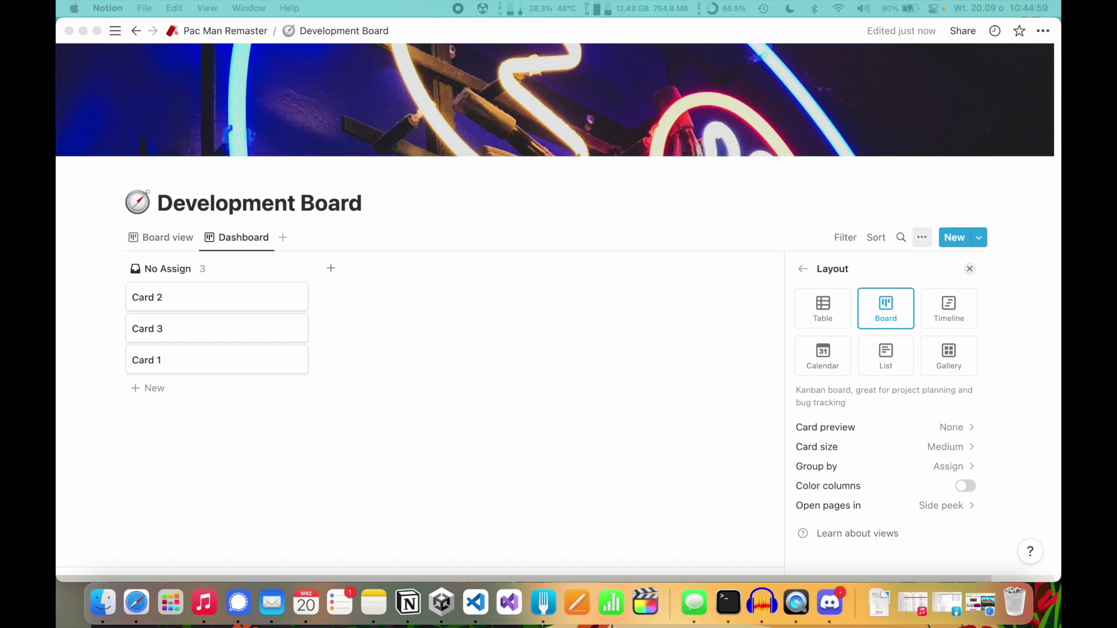
pyautogui.click(947, 467)
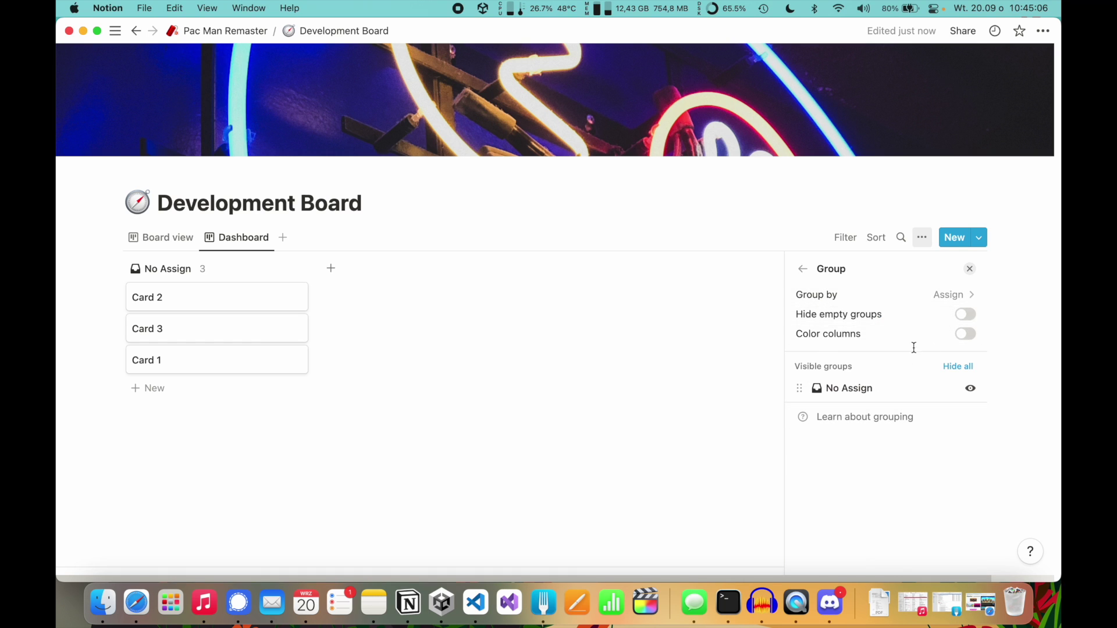
pyautogui.click(954, 295)
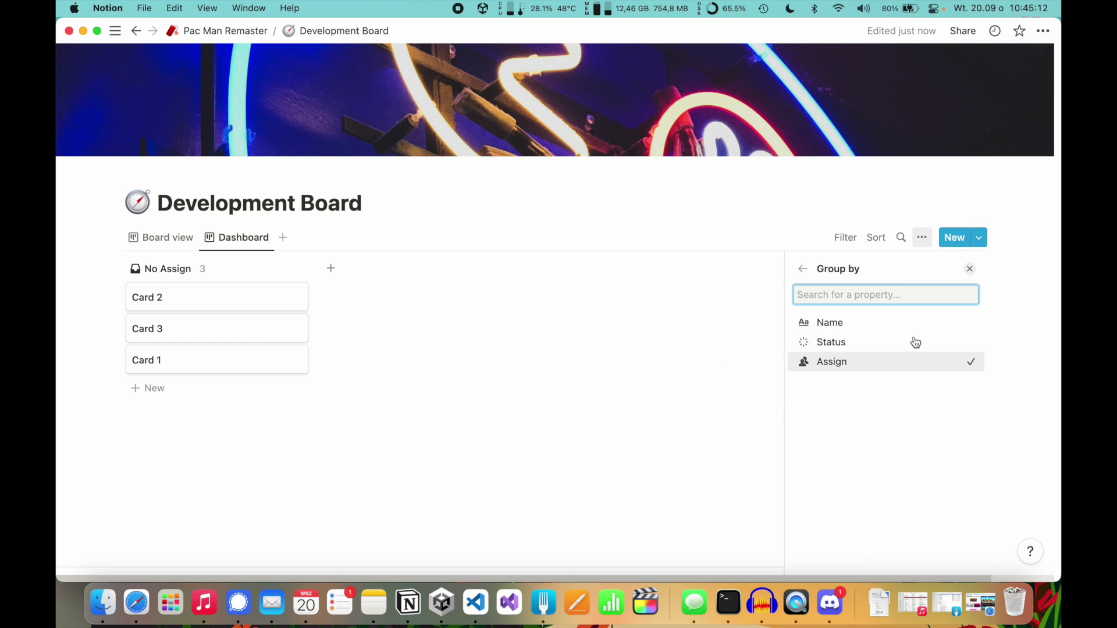
pyautogui.click(801, 270)
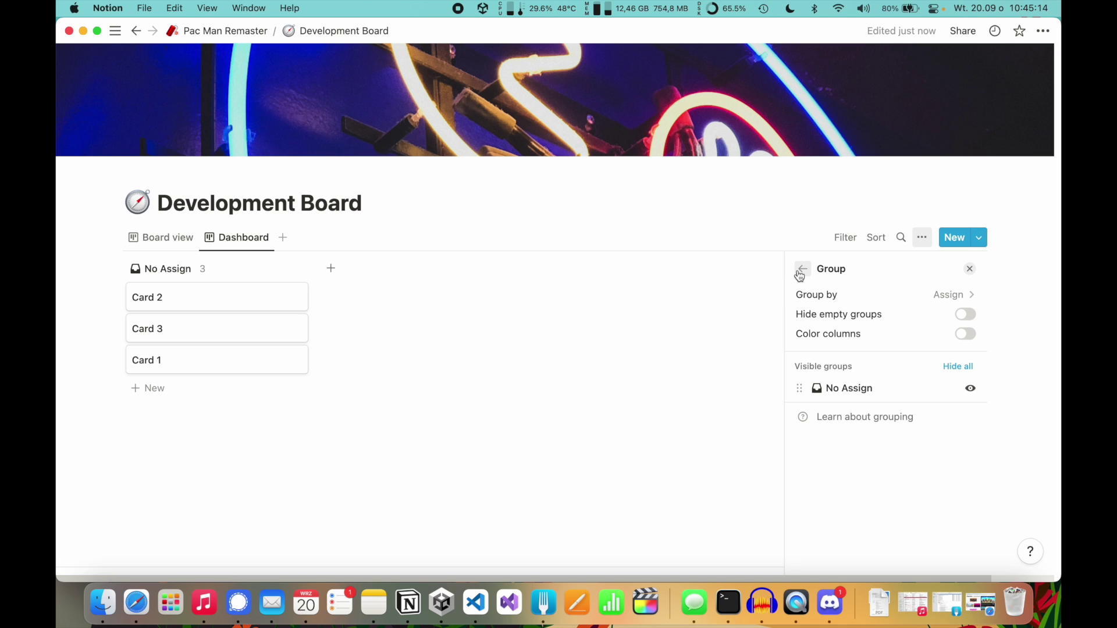
pyautogui.click(802, 270)
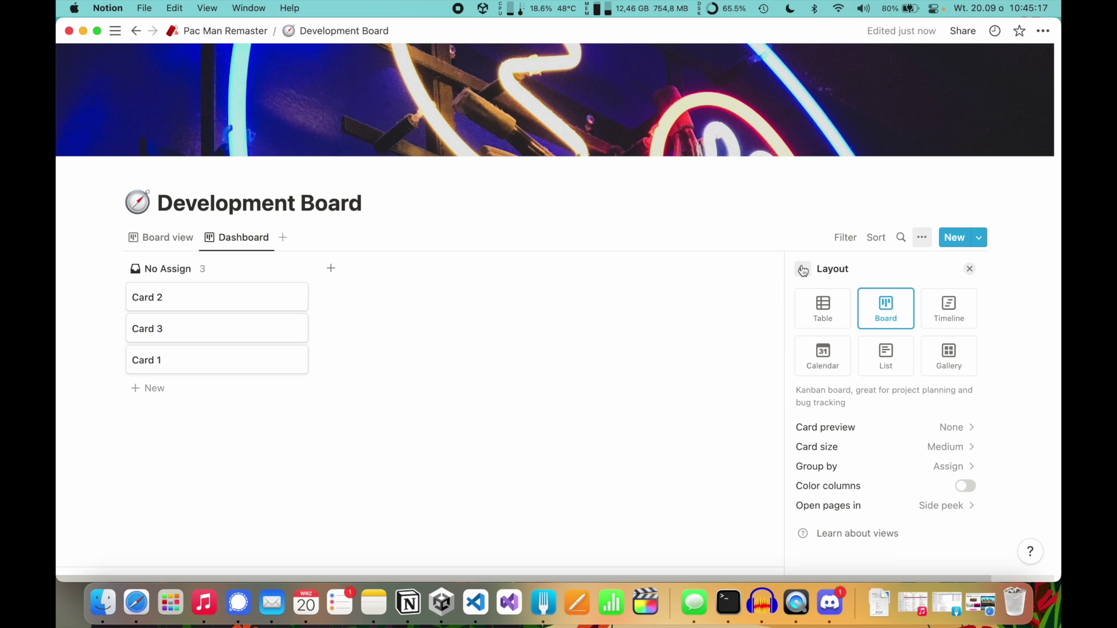
pyautogui.click(802, 270)
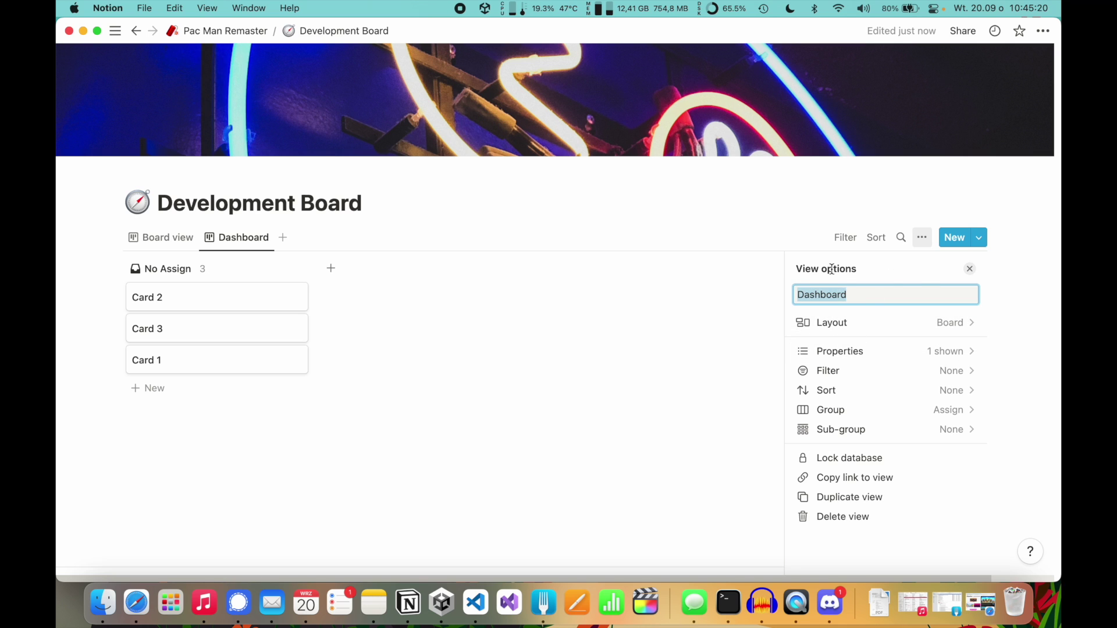
pyautogui.click(970, 270)
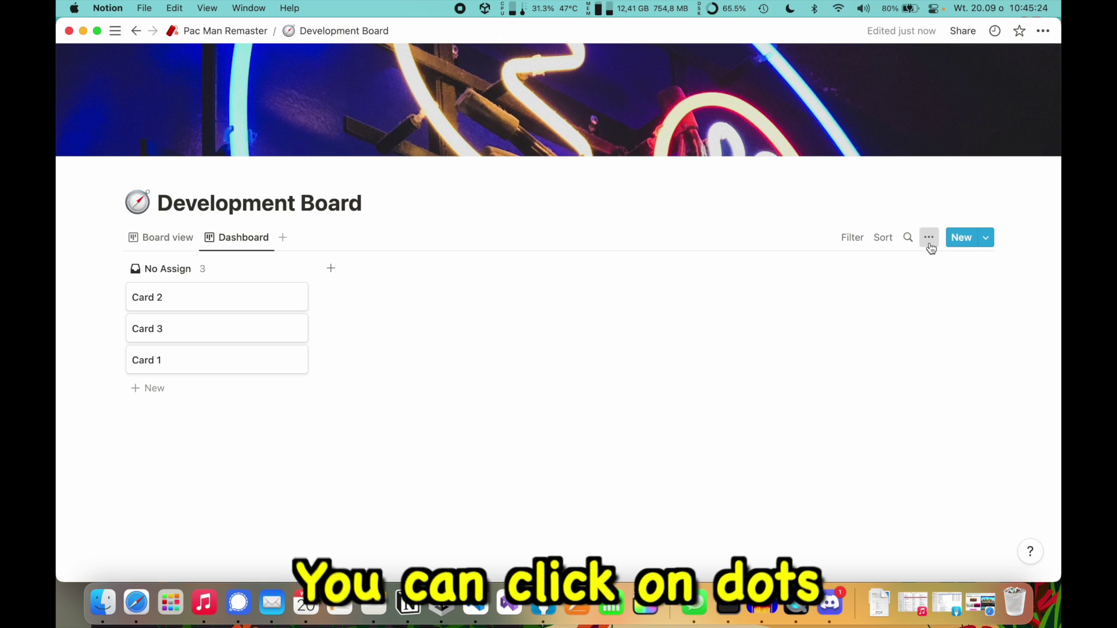
# Show the Status property on the cards of the Dashboard view.
pyautogui.click(922, 237)
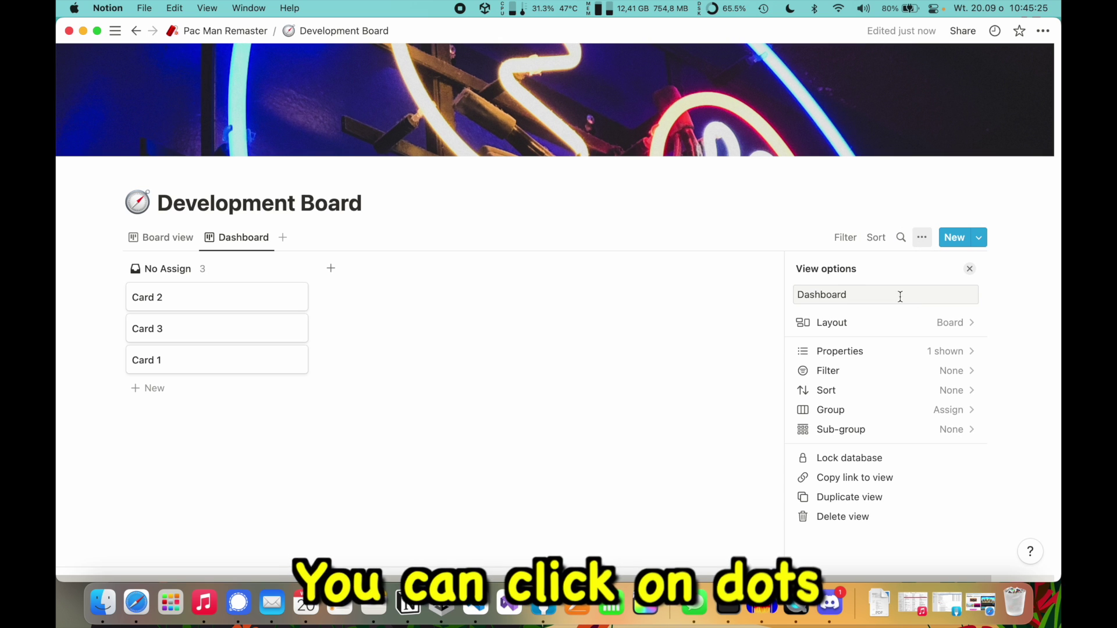
pyautogui.click(893, 352)
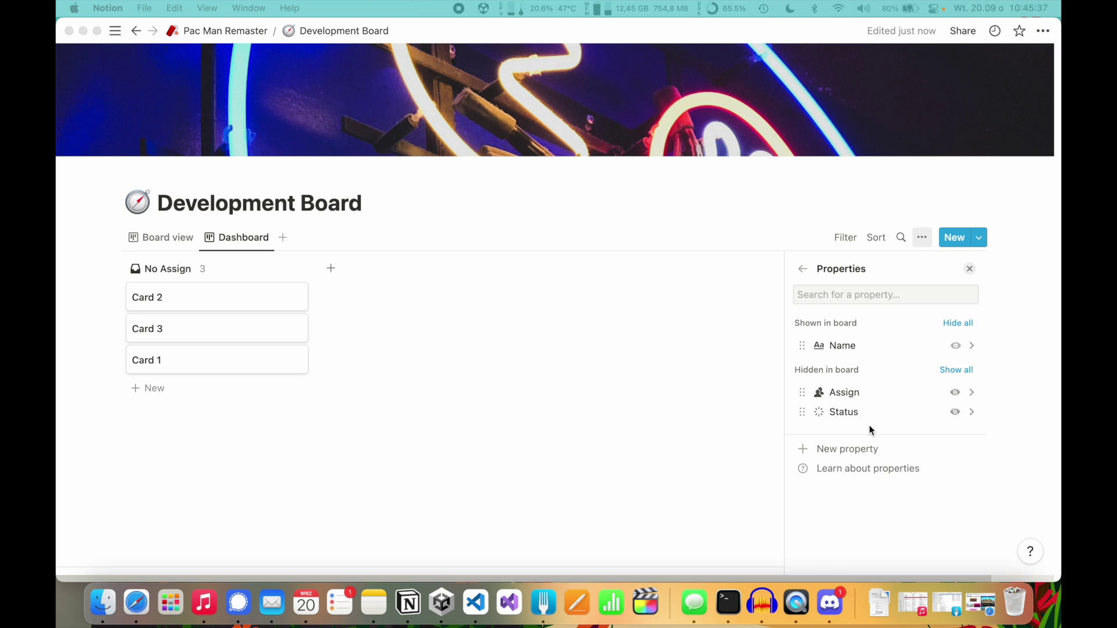
pyautogui.click(904, 398)
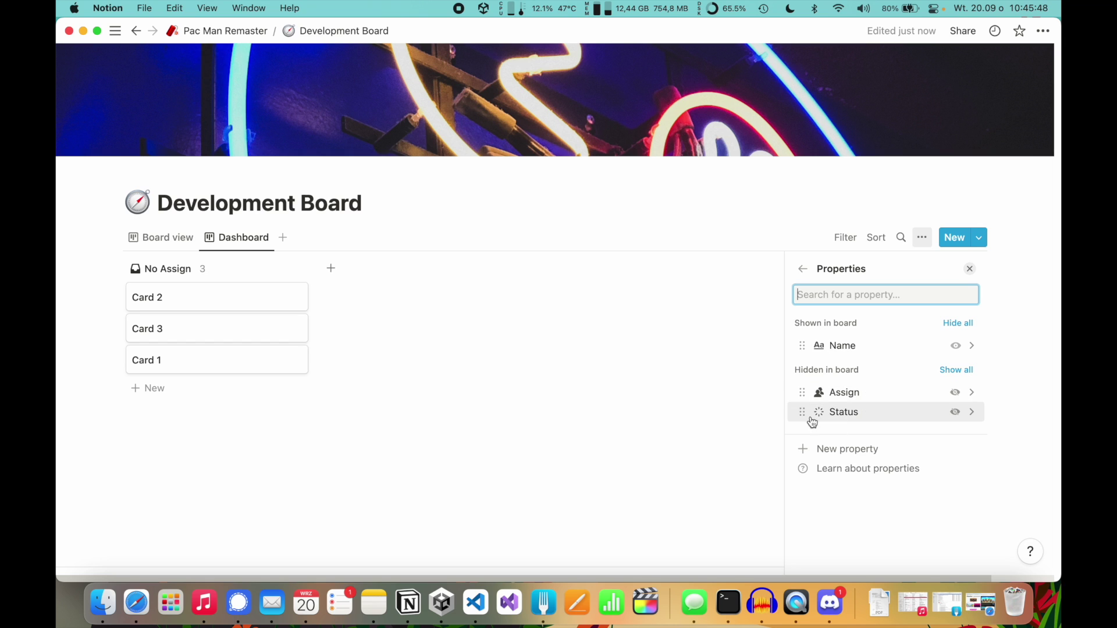
pyautogui.moveTo(802, 412); pyautogui.dragTo(807, 366)
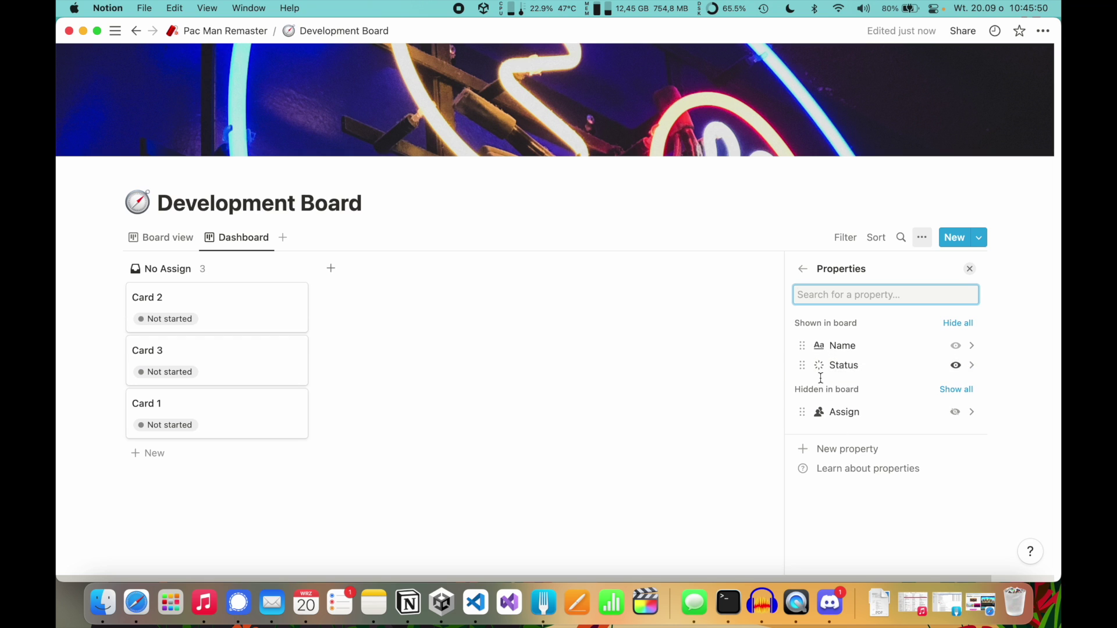
# Examine the status options available for Card 2.
pyautogui.click(176, 330)
pyautogui.press('Down')
pyautogui.press('Down')
pyautogui.press('Down')
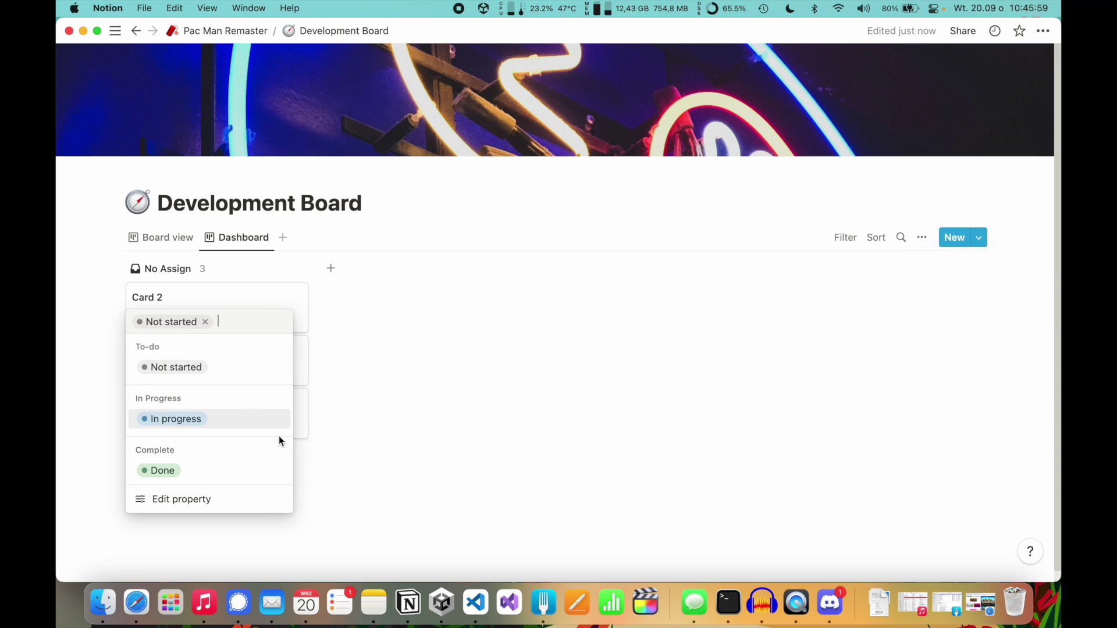
pyautogui.press('Escape')
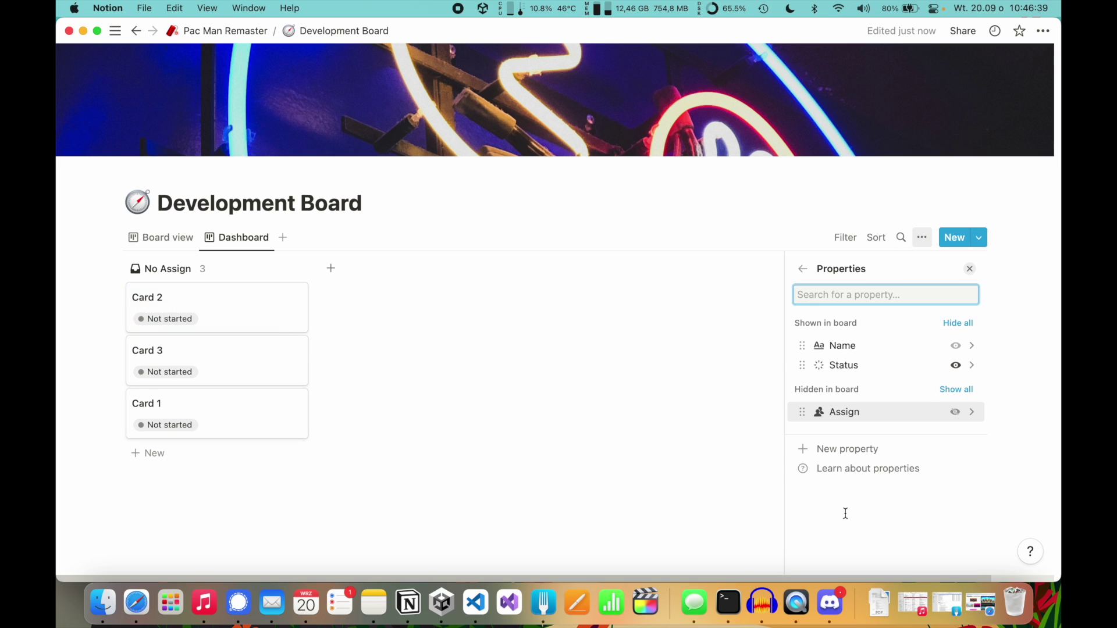
# Add a Select property named "Type" to the Development Board database.
pyautogui.click(865, 449)
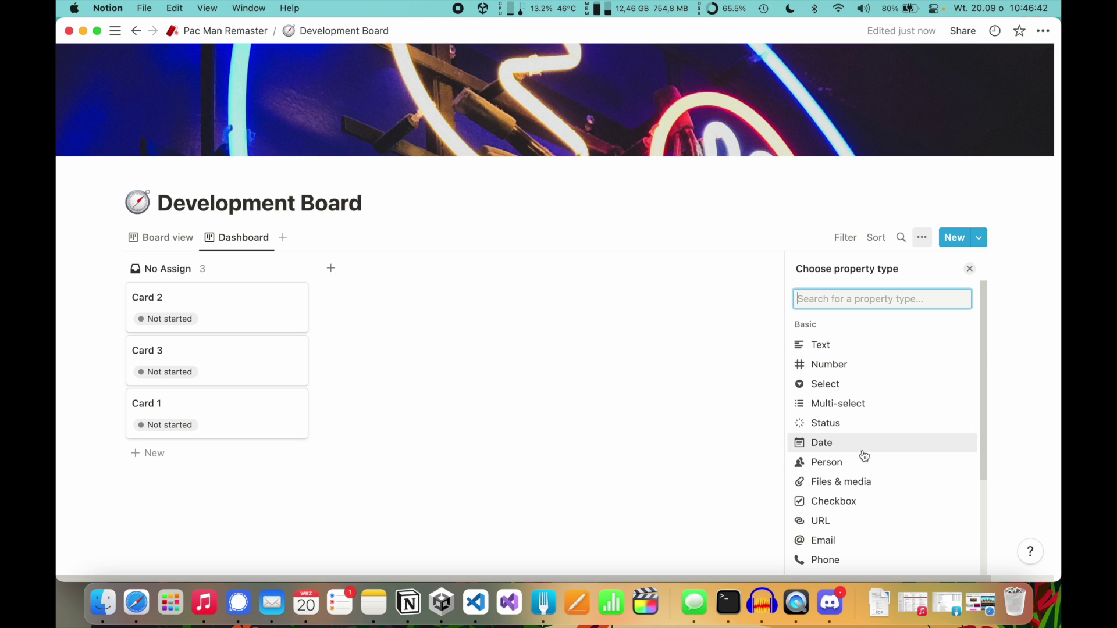
pyautogui.click(842, 385)
pyautogui.doubleClick(853, 297)
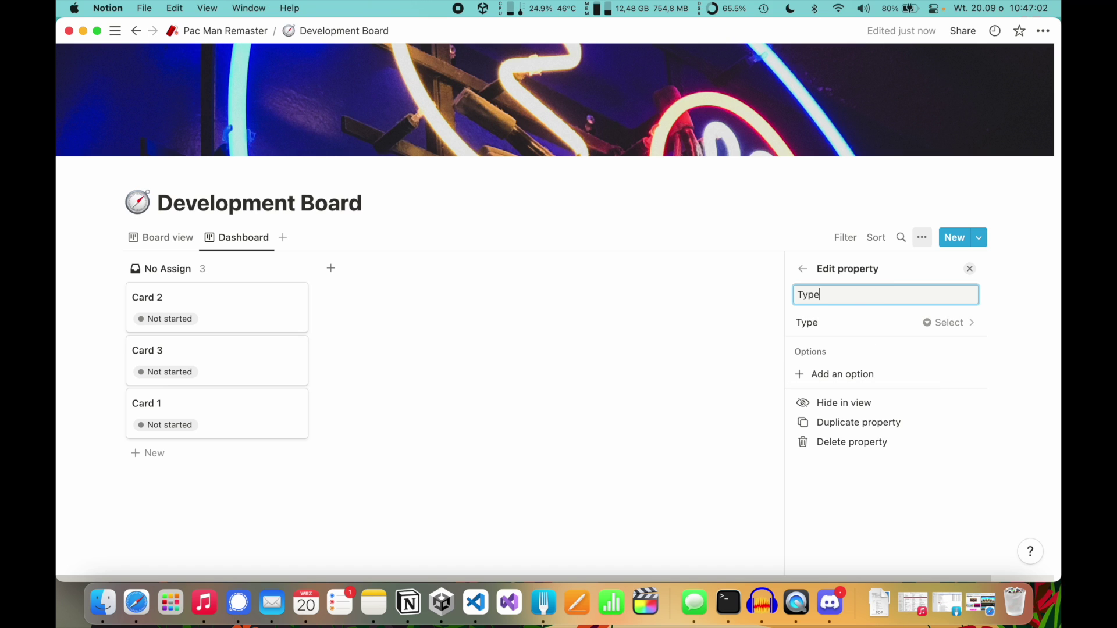
# Add the options Milestone, Bug or Issue, Idea, New feature, Improvement and Art to the Type property.
pyautogui.click(859, 376)
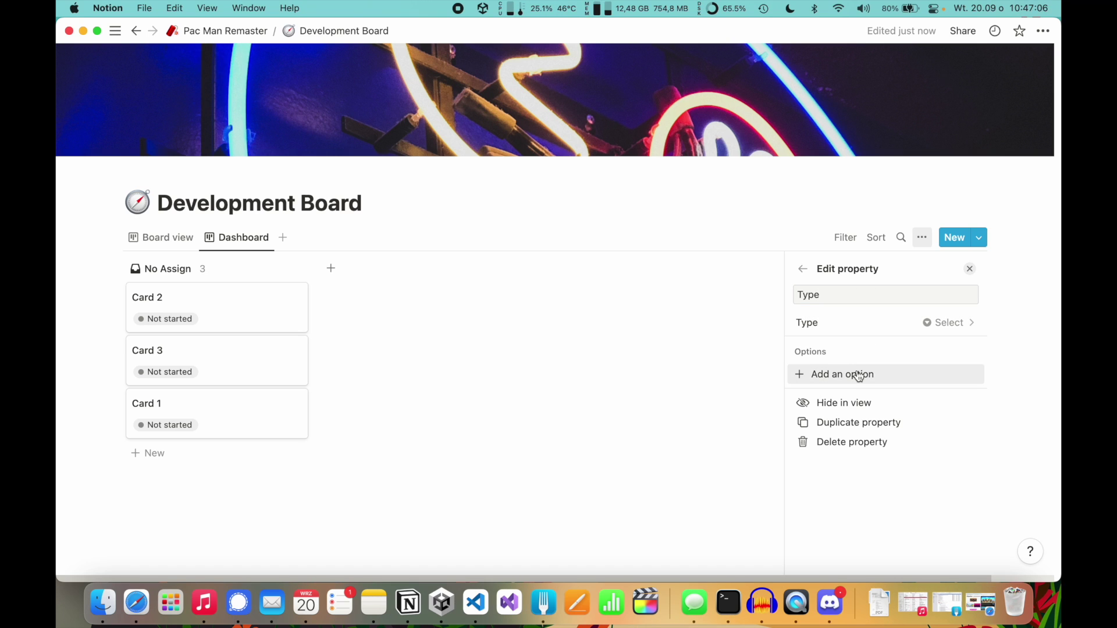
pyautogui.click(860, 375)
pyautogui.write('Milestone')
pyautogui.press('Return')
pyautogui.write('Bug or Issue')
pyautogui.press('Return')
pyautogui.write('Id')
pyautogui.press('Return')
pyautogui.write('New feature')
pyautogui.press('Return')
pyautogui.write('Improvemen')
pyautogui.press('BackSpace')
pyautogui.write('ent')
pyautogui.press('Return')
pyautogui.write('Art')
pyautogui.press('Return')
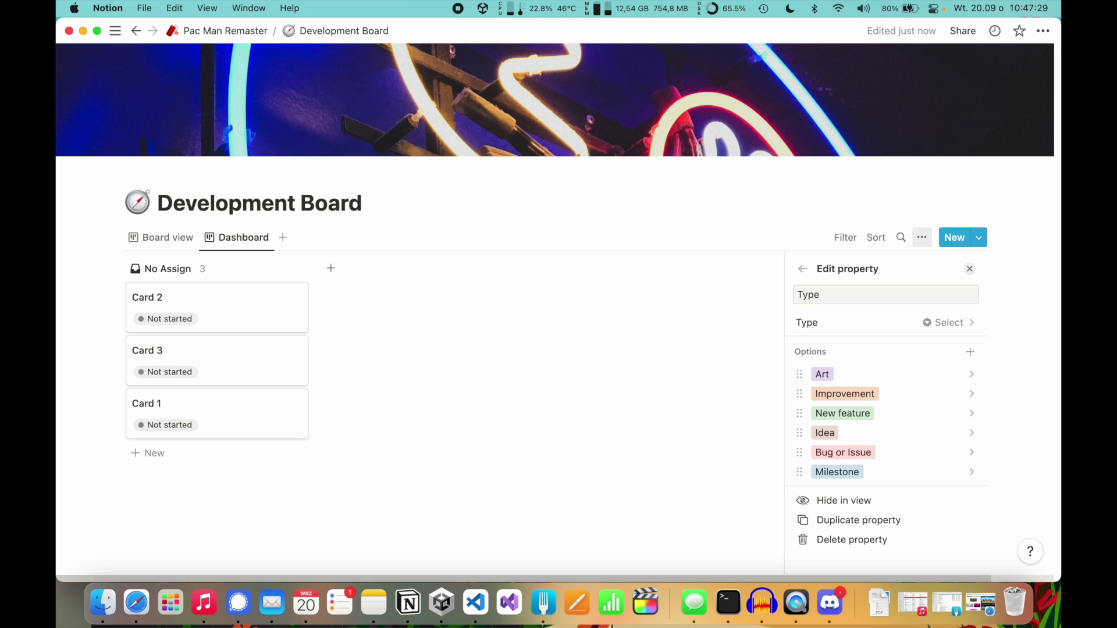
pyautogui.click(803, 270)
pyautogui.click(969, 270)
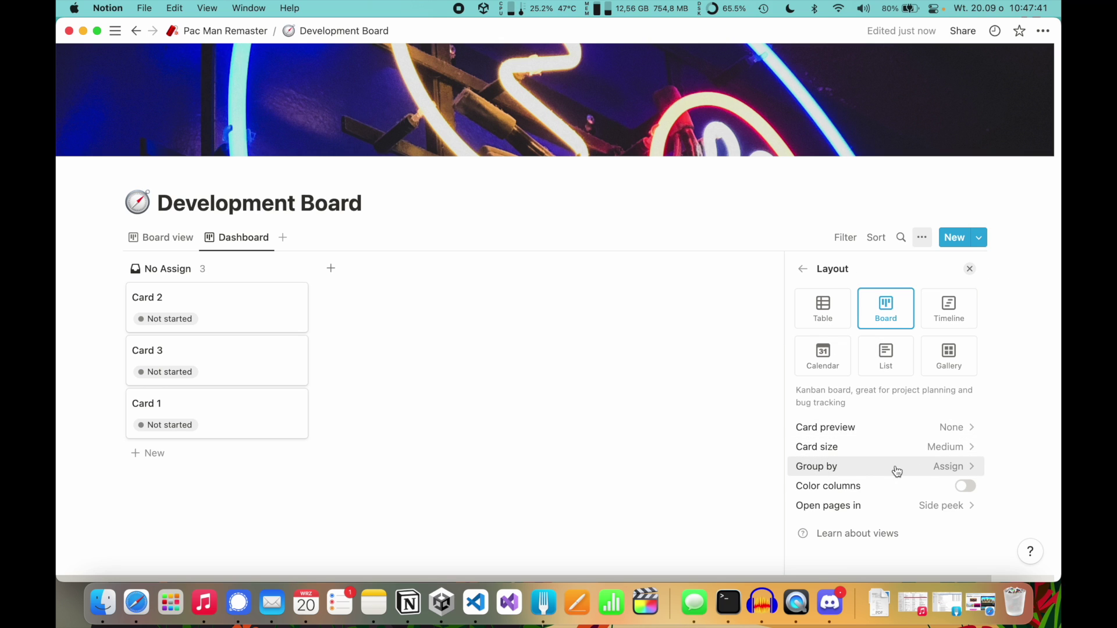
# Group the Dashboard board by the Type property.
pyautogui.click(867, 469)
pyautogui.click(958, 295)
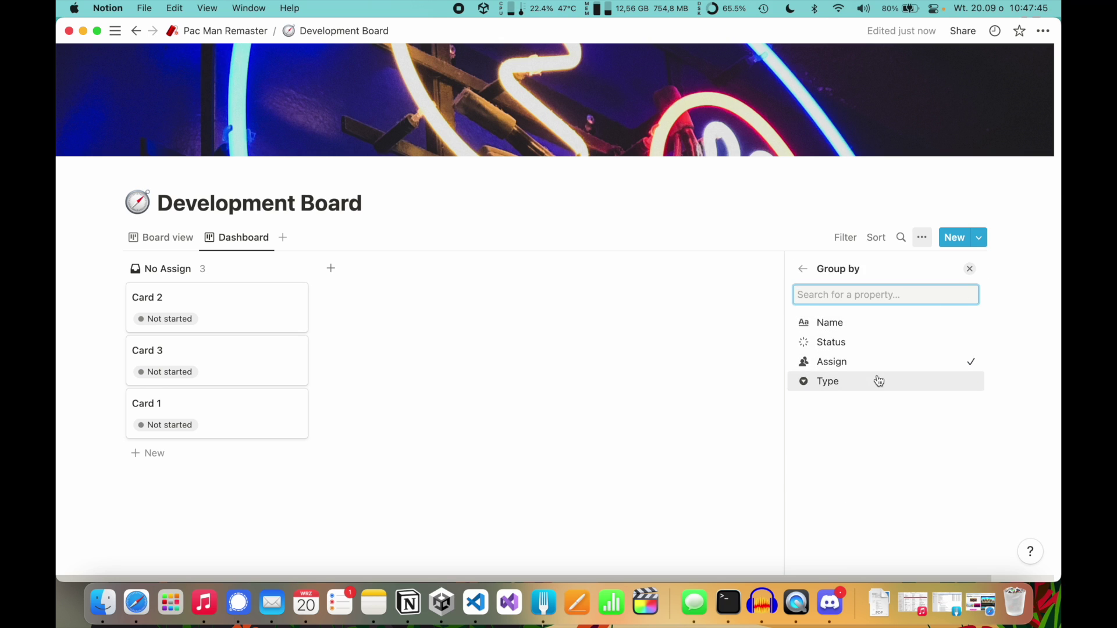
pyautogui.click(878, 382)
pyautogui.moveTo(634, 579); pyautogui.dragTo(822, 242)
pyautogui.click(803, 268)
pyautogui.click(969, 267)
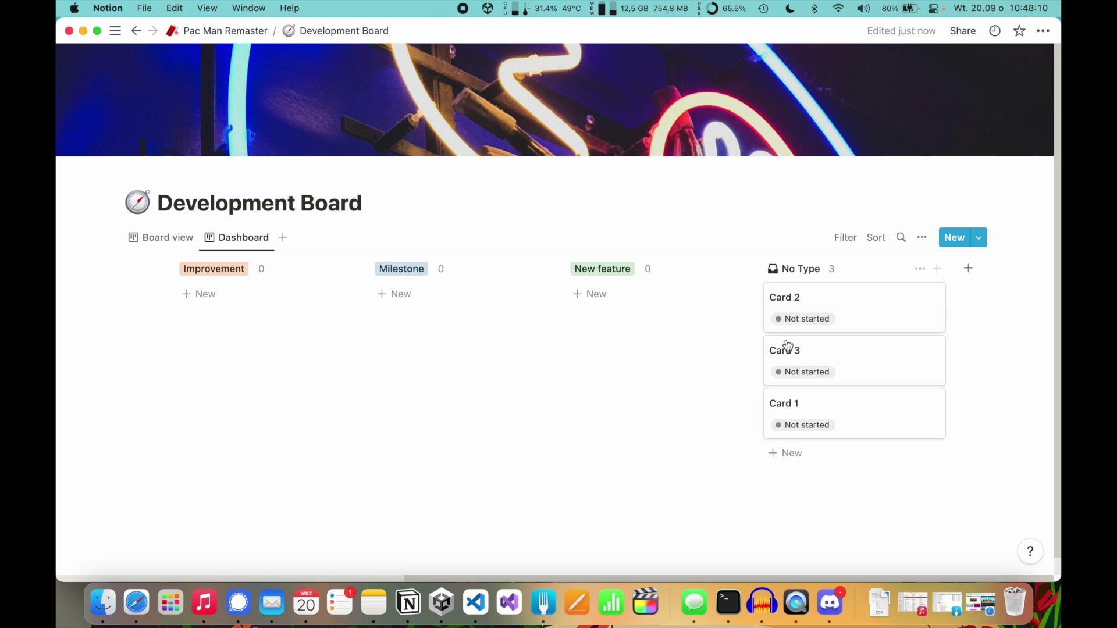
# Set the Type of Card 1 to Art.
pyautogui.click(887, 418)
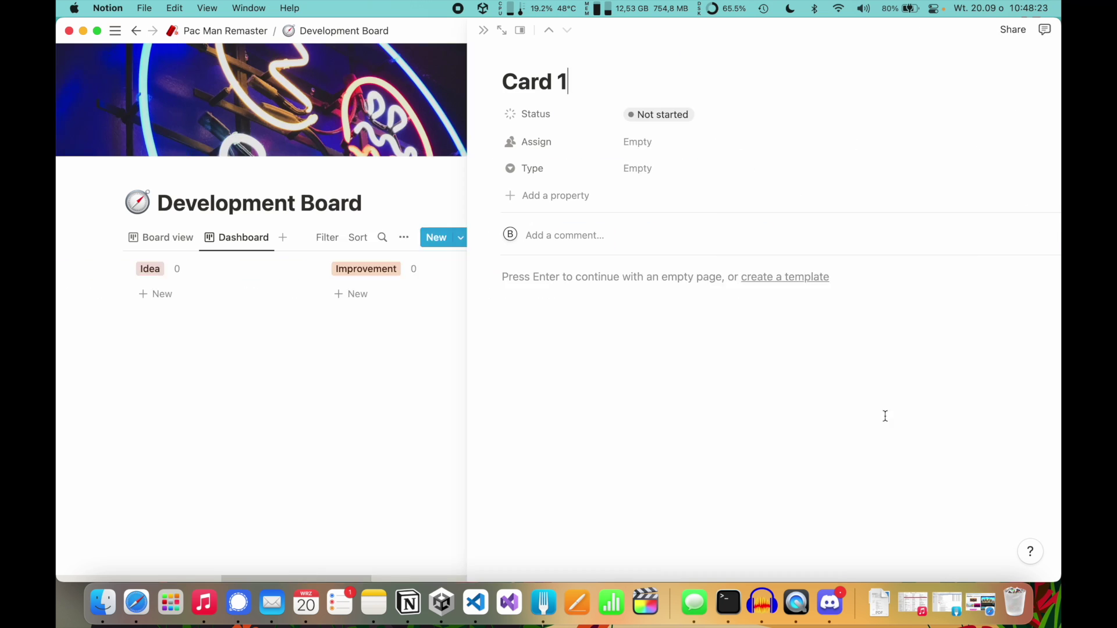
pyautogui.click(579, 169)
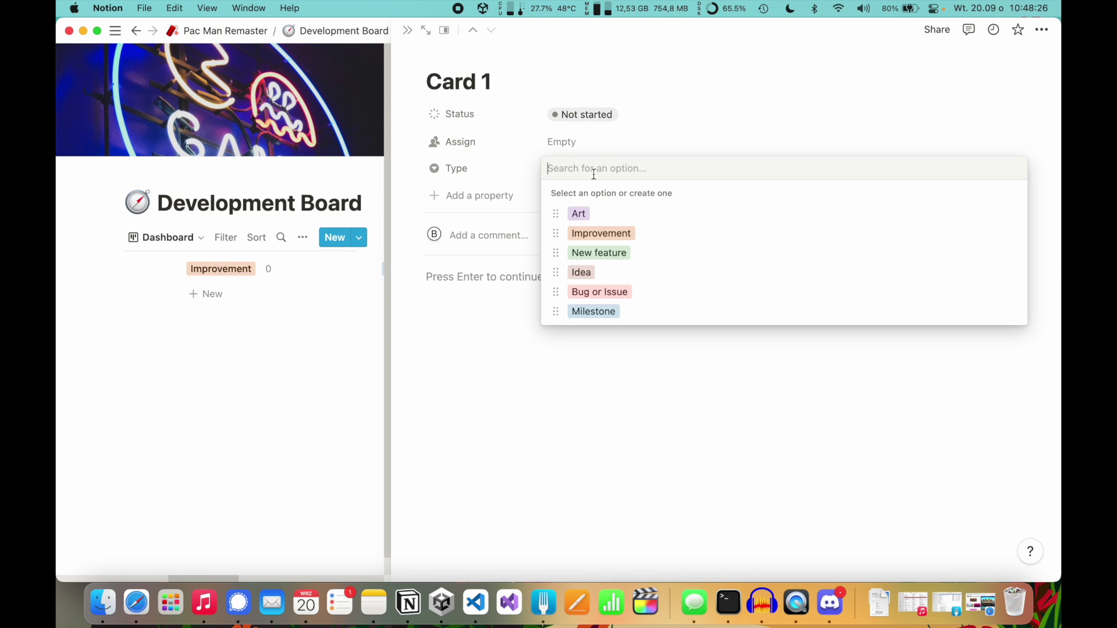
pyautogui.click(618, 213)
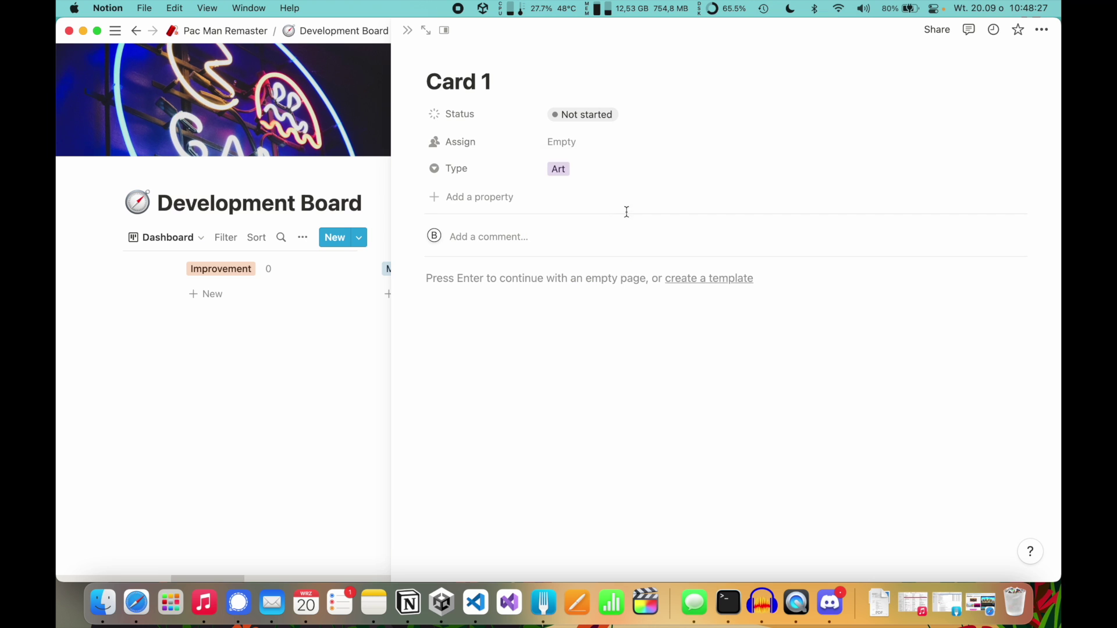
pyautogui.click(407, 30)
pyautogui.hscroll(-5, 881, 327)
# Set the Type of Card 2 to Improvement.
pyautogui.hscroll(5, 880, 326)
pyautogui.click(791, 295)
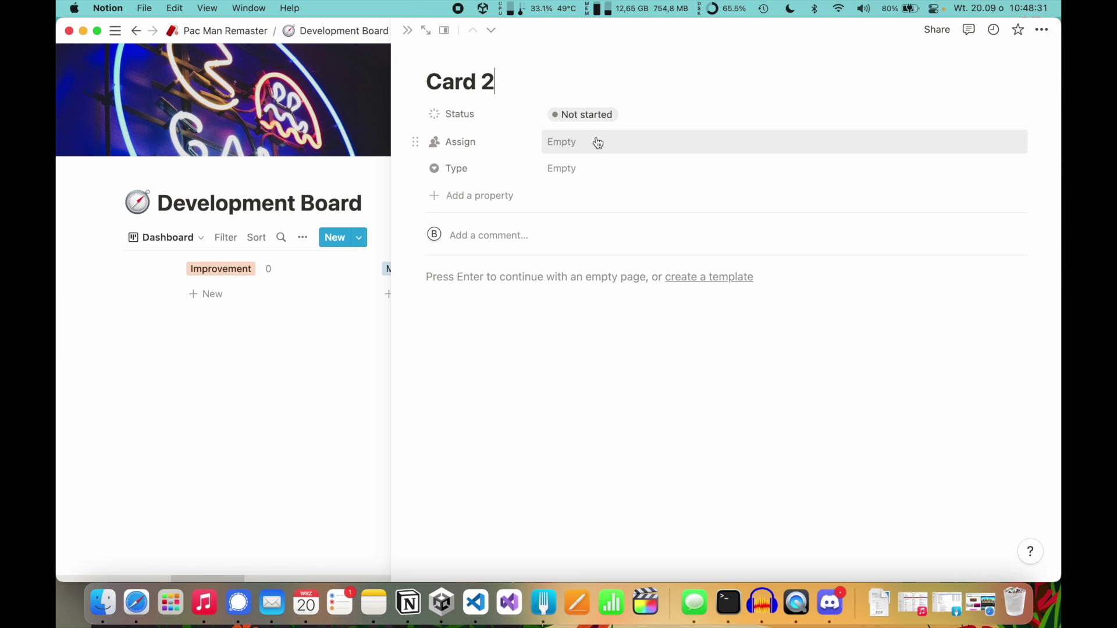
pyautogui.click(562, 168)
pyautogui.click(672, 238)
pyautogui.click(281, 441)
# Set the Type of Card 3 to Milestone.
pyautogui.click(910, 311)
pyautogui.click(576, 170)
pyautogui.click(638, 312)
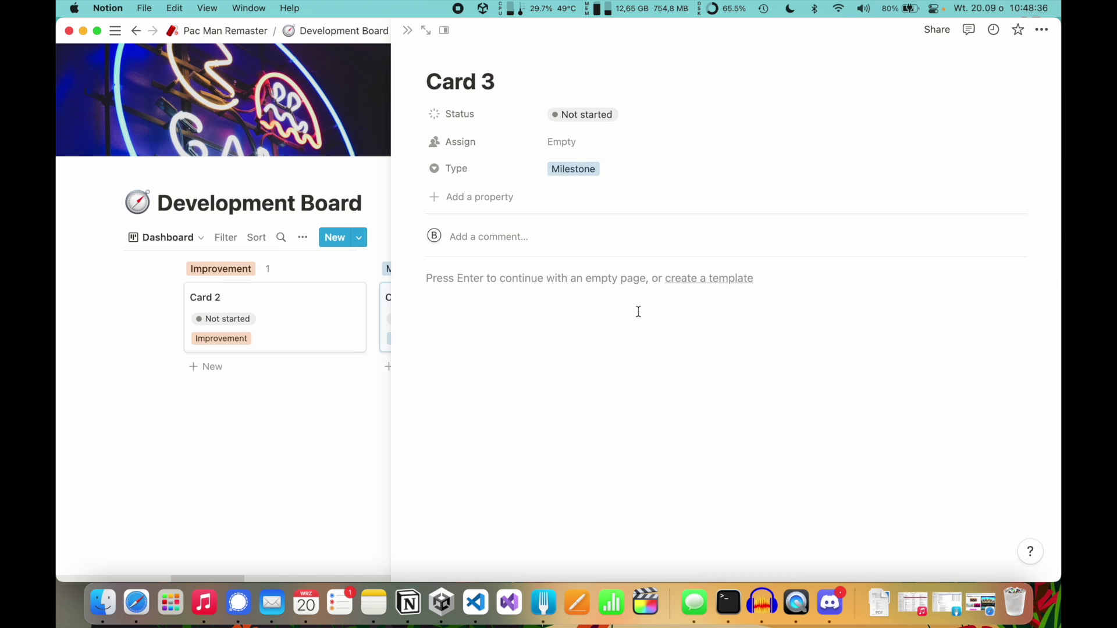
pyautogui.click(341, 418)
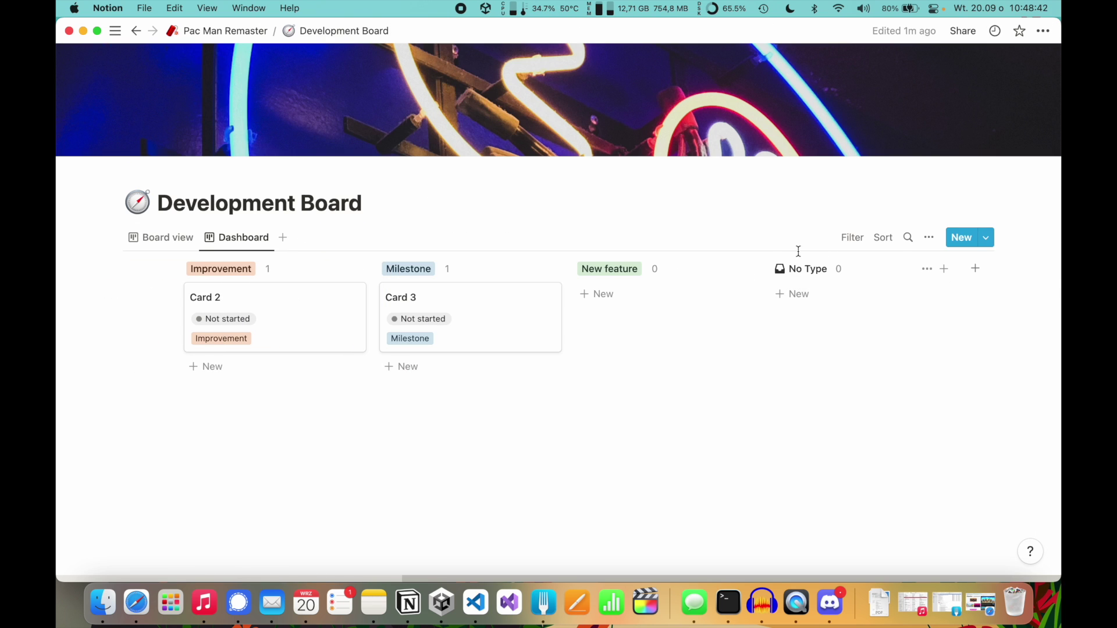
# Hide the No Type group in the Dashboard view.
pyautogui.click(929, 237)
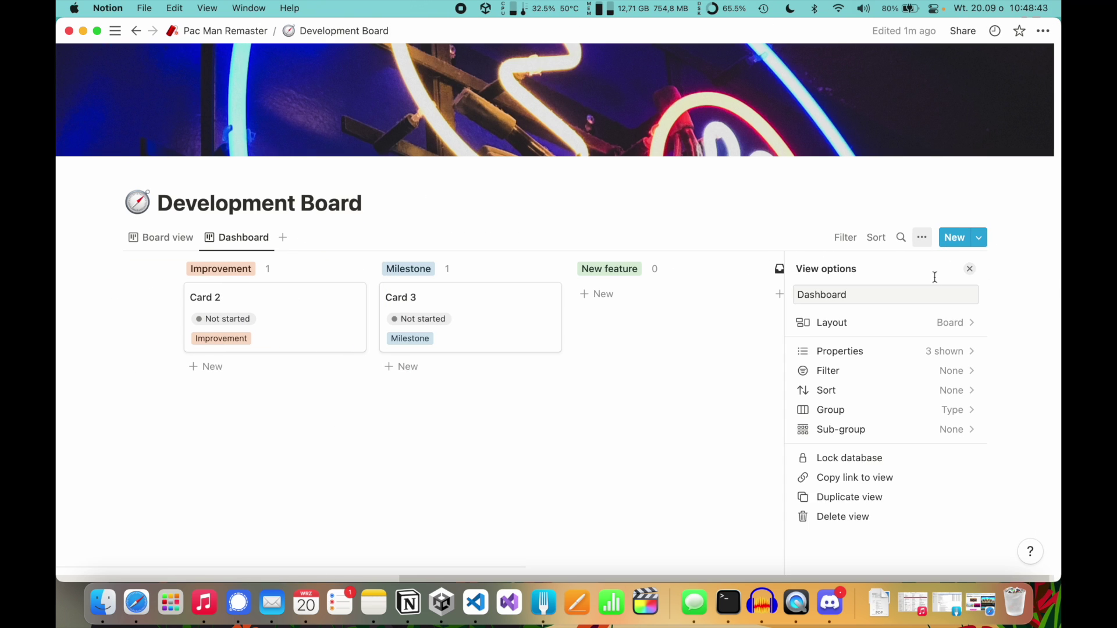
pyautogui.click(885, 322)
pyautogui.click(900, 467)
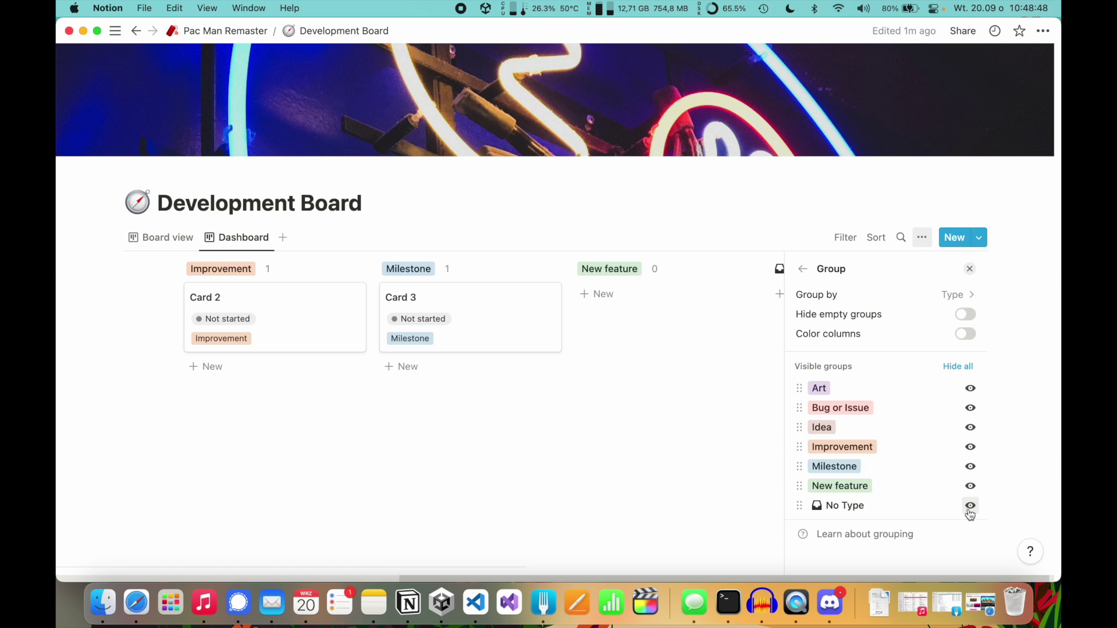
pyautogui.click(970, 505)
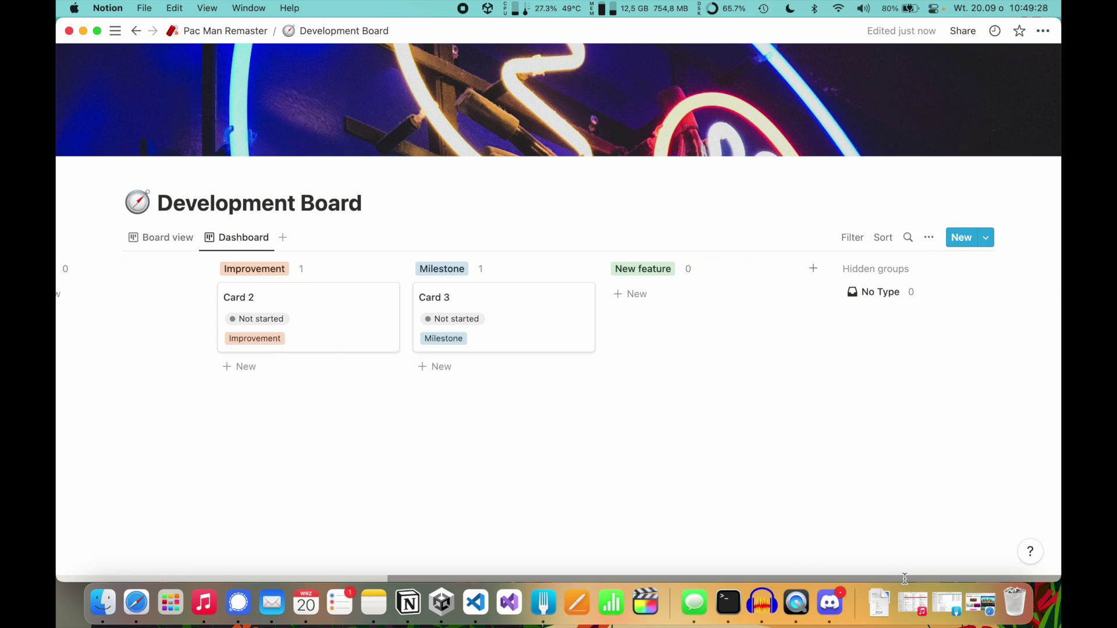
# Reorder the Dashboard columns as Milestone, Art, New feature, Improvement, Bug or Issue, Idea.
pyautogui.hscroll(-7, 872, 303)
pyautogui.moveTo(905, 270); pyautogui.dragTo(111, 257)
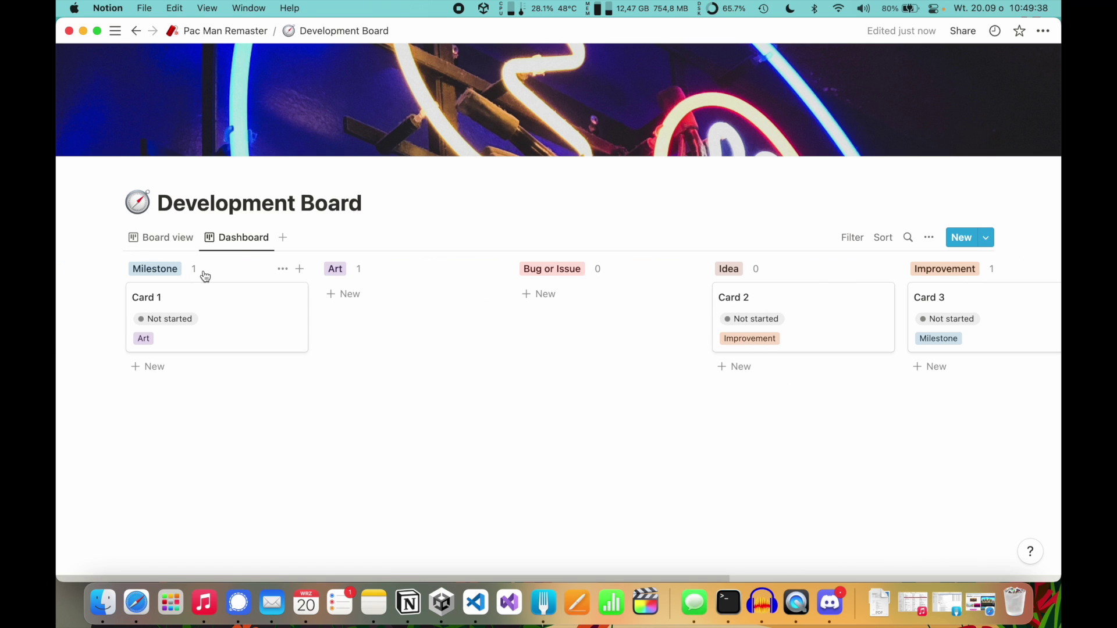
pyautogui.moveTo(808, 269); pyautogui.dragTo(695, 279)
pyautogui.hscroll(-5, 661, 479)
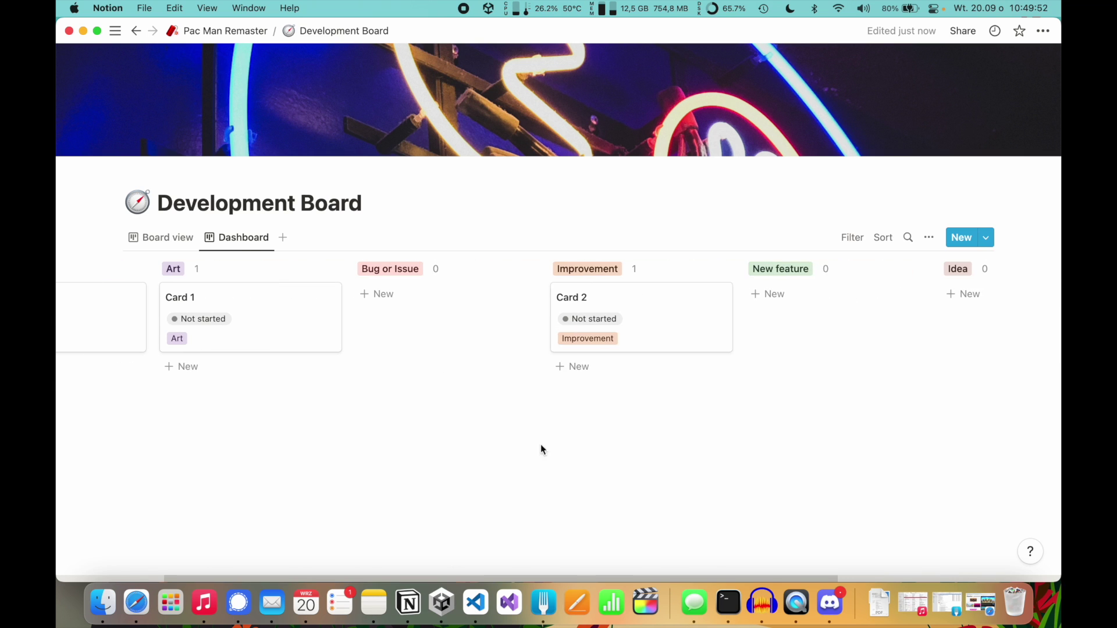
pyautogui.moveTo(855, 269); pyautogui.dragTo(436, 269)
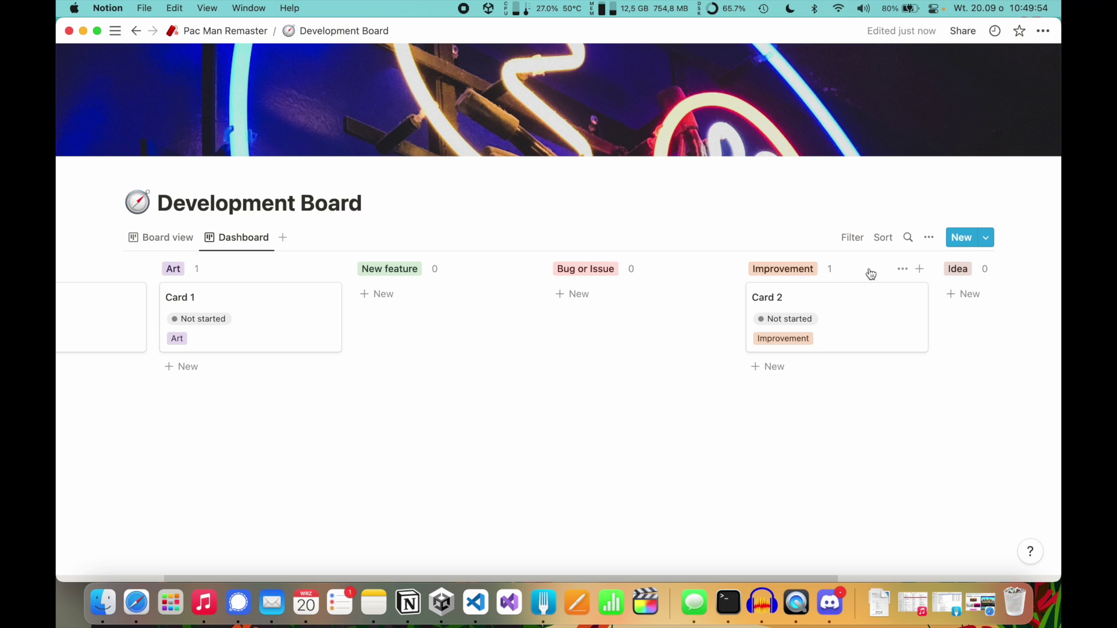
pyautogui.moveTo(871, 274); pyautogui.dragTo(664, 307)
pyautogui.hscroll(-5, 703, 531)
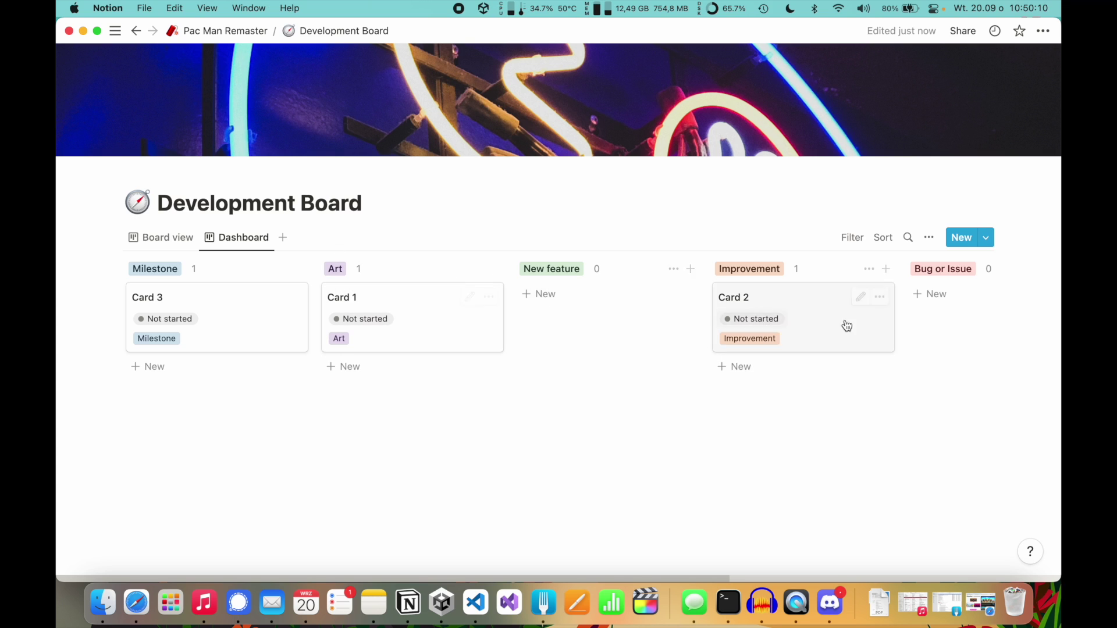
# Hide the Type property on the cards of the Dashboard view.
pyautogui.click(929, 237)
pyautogui.click(893, 356)
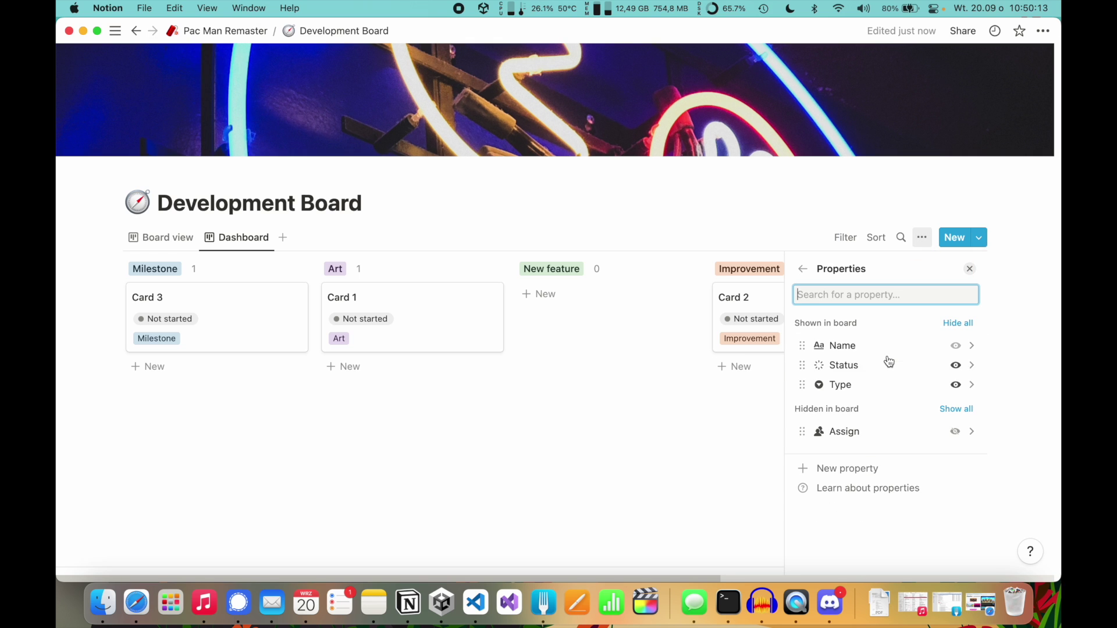
pyautogui.click(956, 385)
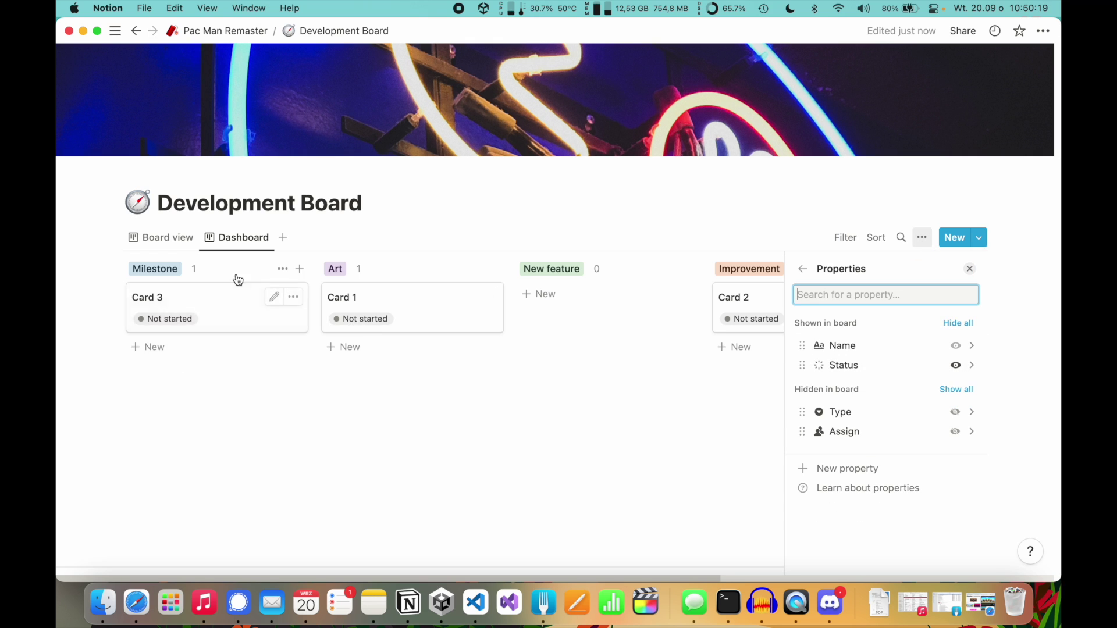
pyautogui.click(803, 268)
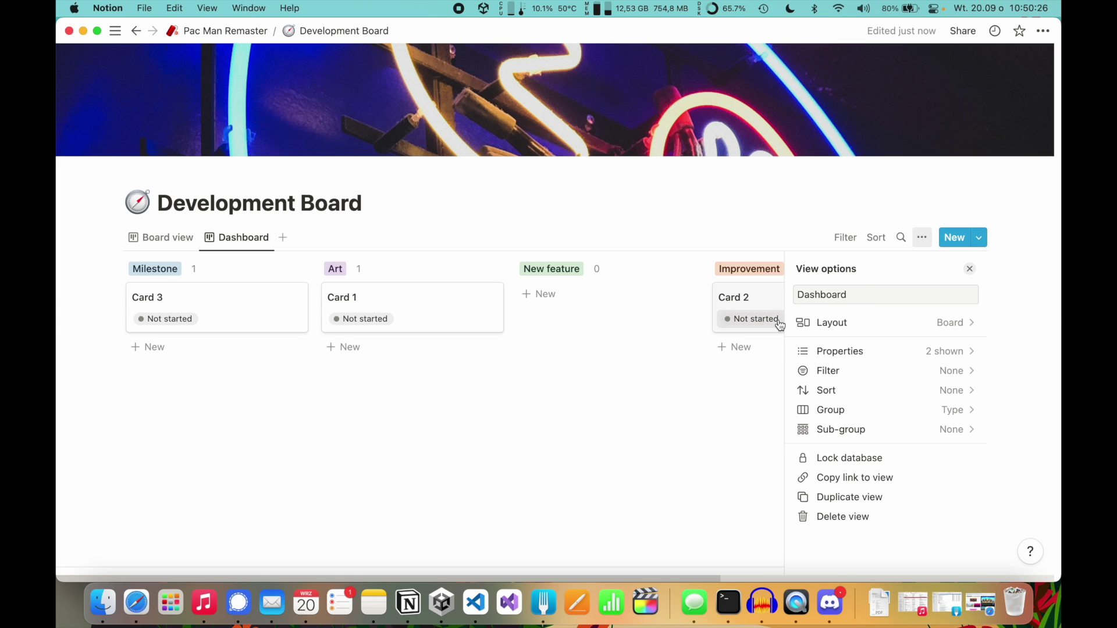
# Turn on coloured columns for the Dashboard view and place it ahead of Board view.
pyautogui.click(854, 323)
pyautogui.click(922, 469)
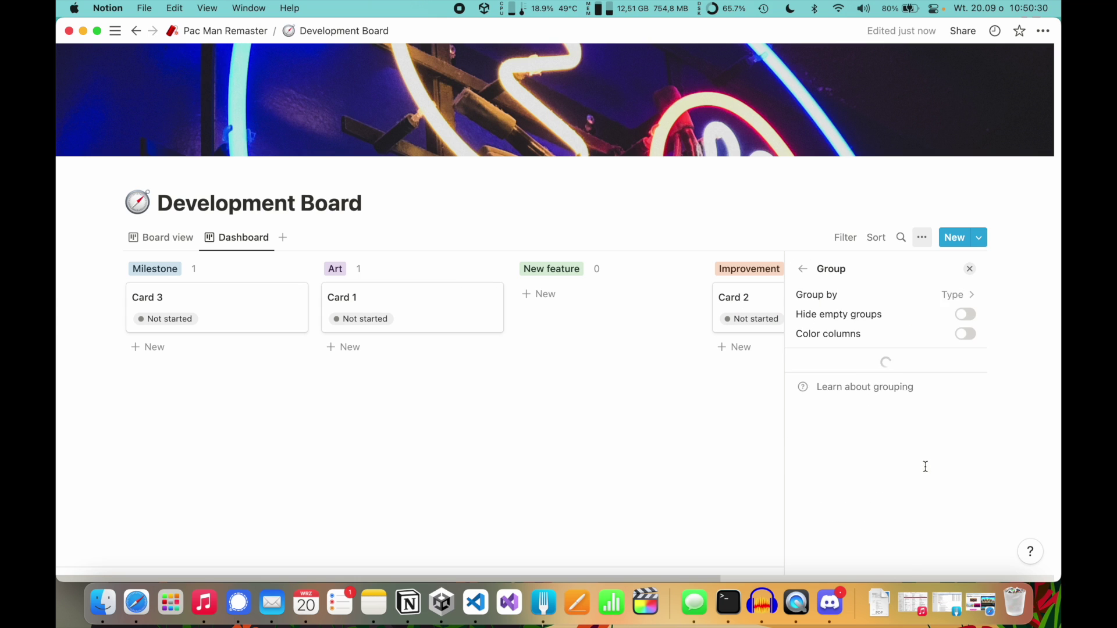
pyautogui.click(966, 335)
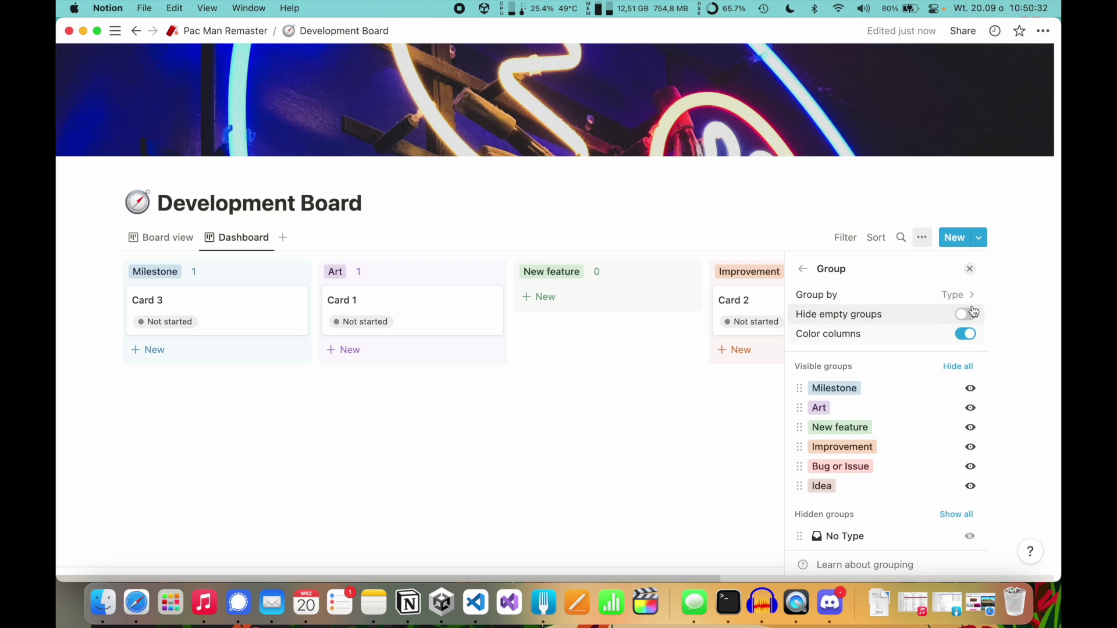
pyautogui.click(970, 269)
pyautogui.moveTo(518, 573); pyautogui.dragTo(108, 487)
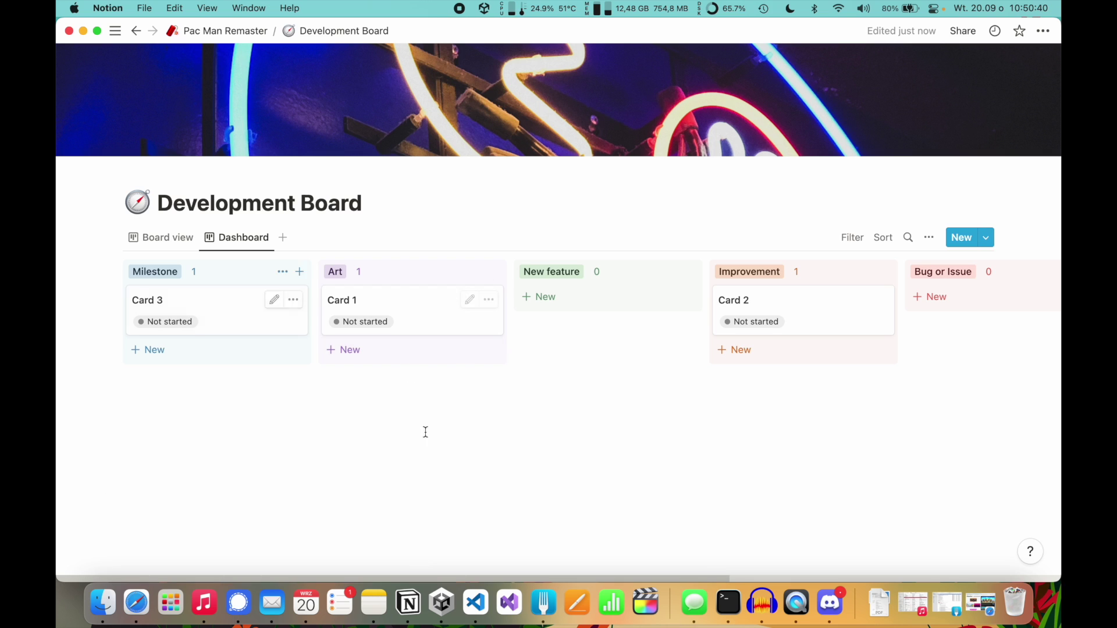
pyautogui.moveTo(243, 237); pyautogui.dragTo(131, 238)
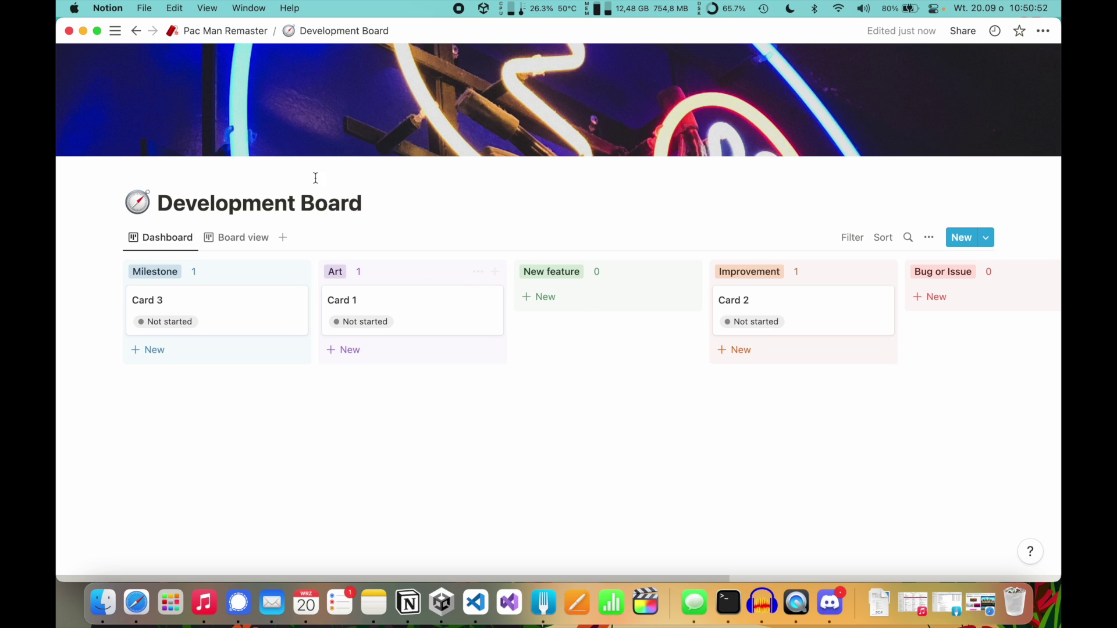
# Rename Card 3 in the Milestone column as "Creating protype".
pyautogui.click(186, 302)
pyautogui.press('super+a')
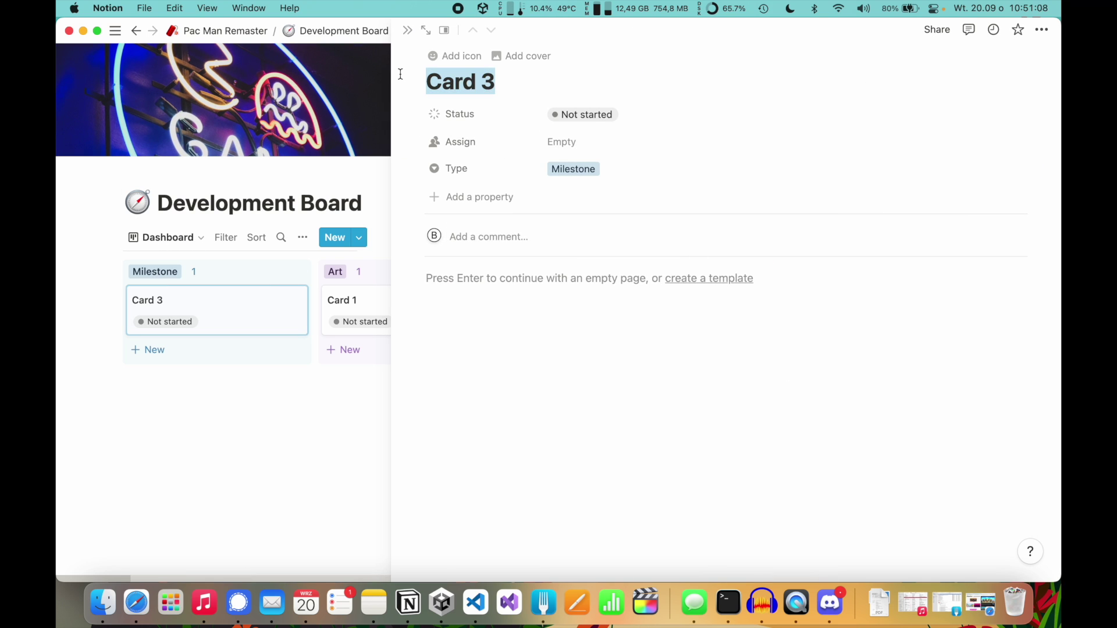
pyautogui.write('Creating protype')
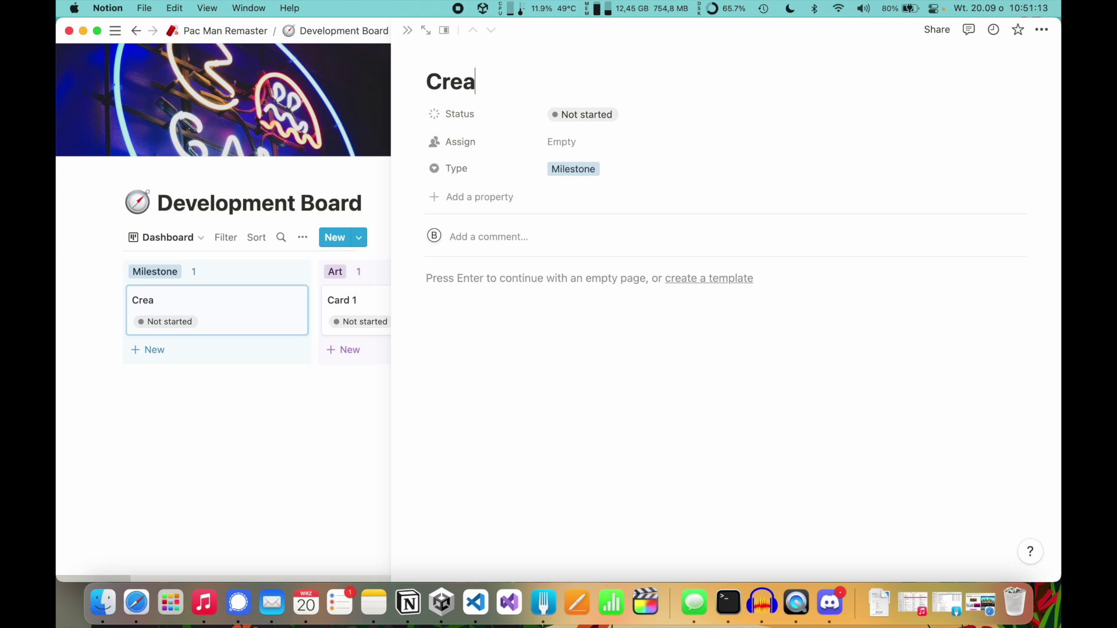
# Add a card named "Implement player movement" to the Milestone column.
pyautogui.click(227, 354)
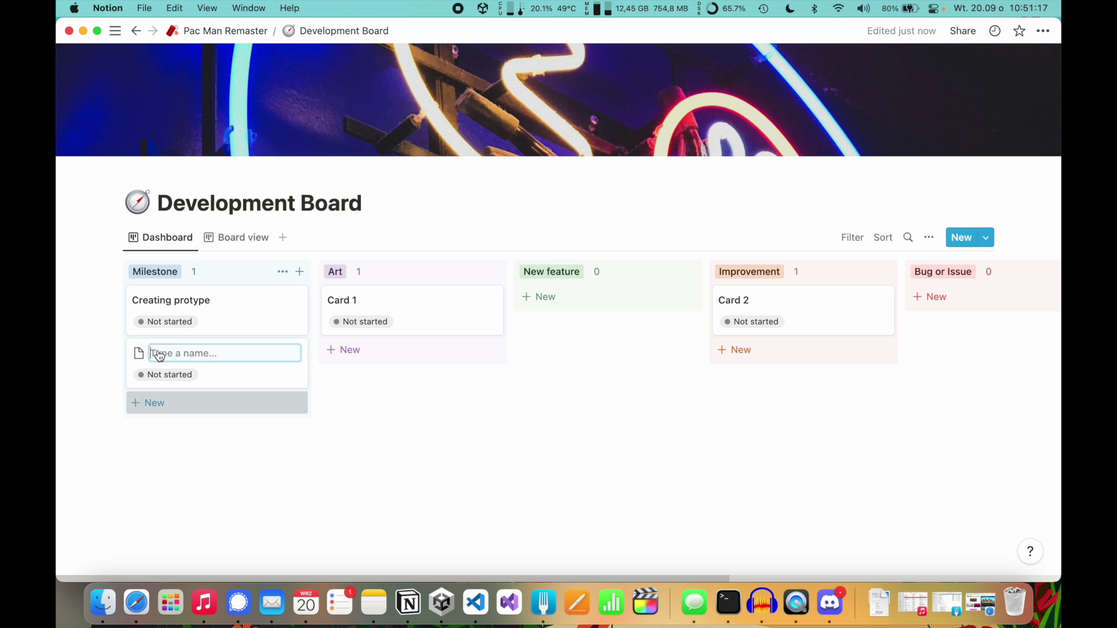
pyautogui.write('Implem')
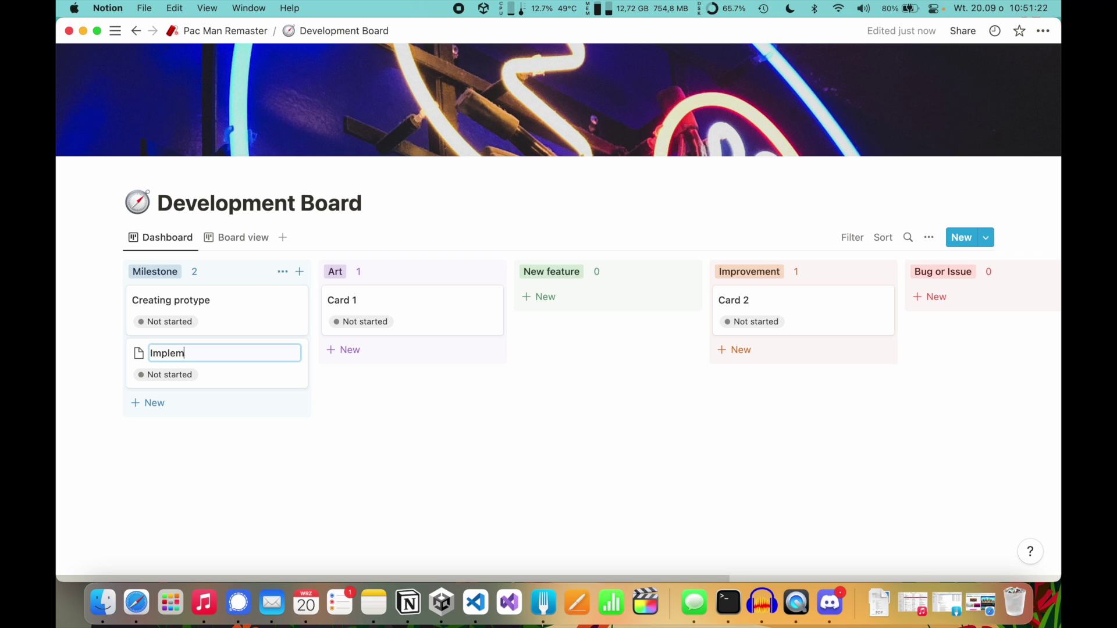
pyautogui.write('ent player movement')
# Rename Card 1 in the Art column as "Player sprite".
pyautogui.click(464, 298)
pyautogui.tripleClick(448, 82)
pyautogui.write('Player sprite')
pyautogui.click(352, 411)
# Add a card named "Enemy sprite" to the Art column.
pyautogui.click(356, 352)
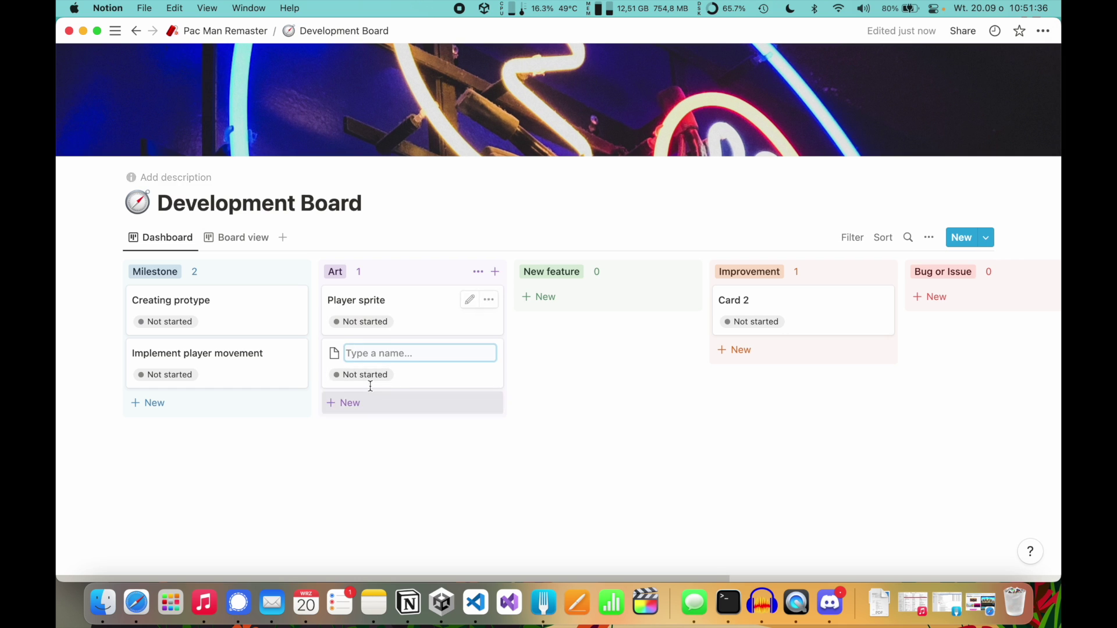
pyautogui.write('Enem')
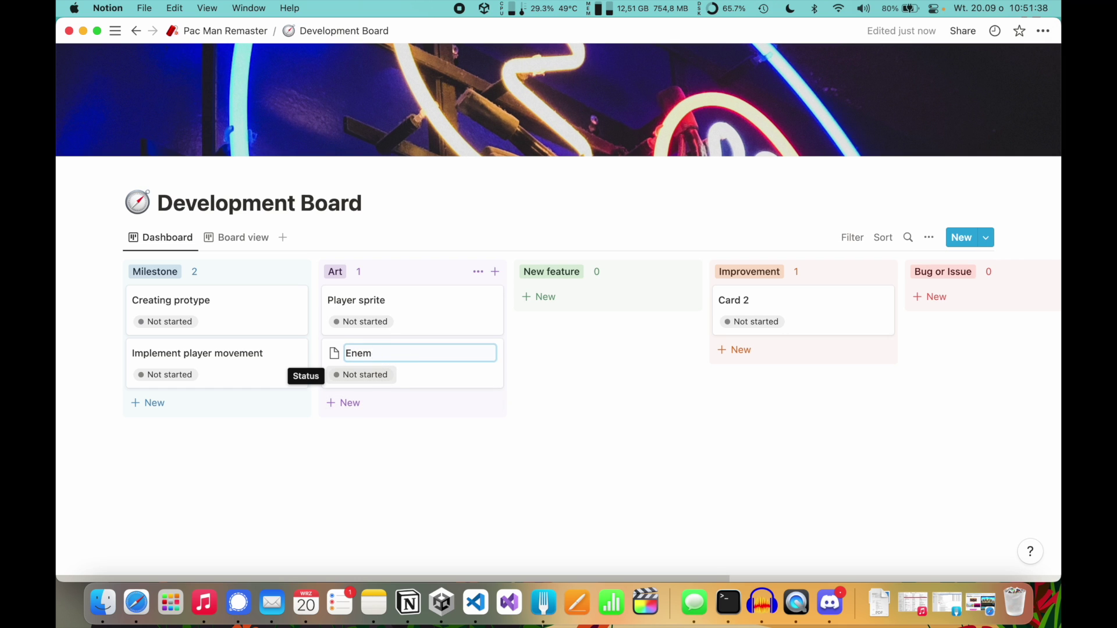
pyautogui.write('iy sprite')
pyautogui.press('Return')
# Delete Card 2 from the Improvement column.
pyautogui.hscroll(5, 589, 336)
pyautogui.click(538, 316)
pyautogui.click(1041, 30)
pyautogui.click(907, 334)
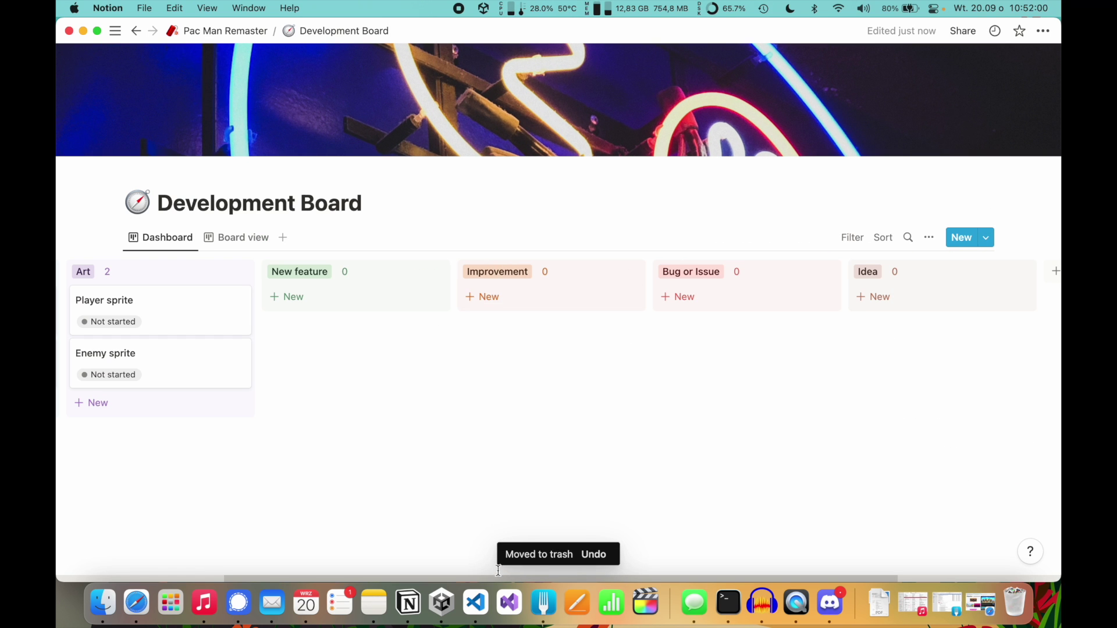
# Add a card named "Daily reward" to the Idea column.
pyautogui.hscroll(5, 582, 349)
pyautogui.click(628, 297)
pyautogui.write('Daily reward')
pyautogui.press('Escape')
pyautogui.hscroll(-10, 738, 460)
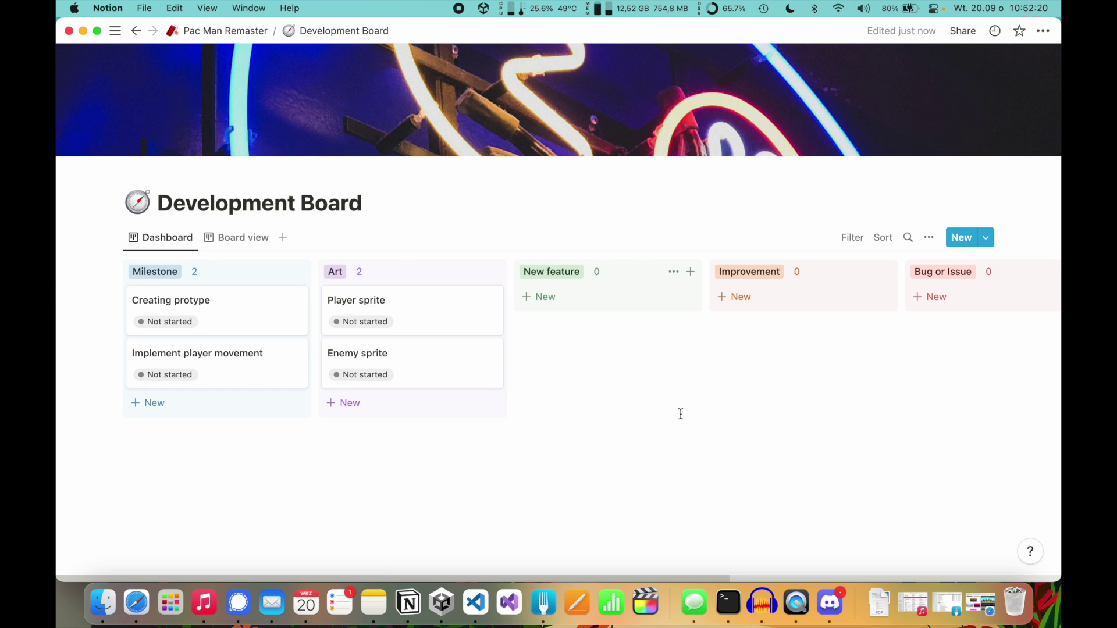
# Add cards named "Create new Unity project" and "Create prefab for player" to the New feature column.
pyautogui.click(632, 298)
pyautogui.write('Create new')
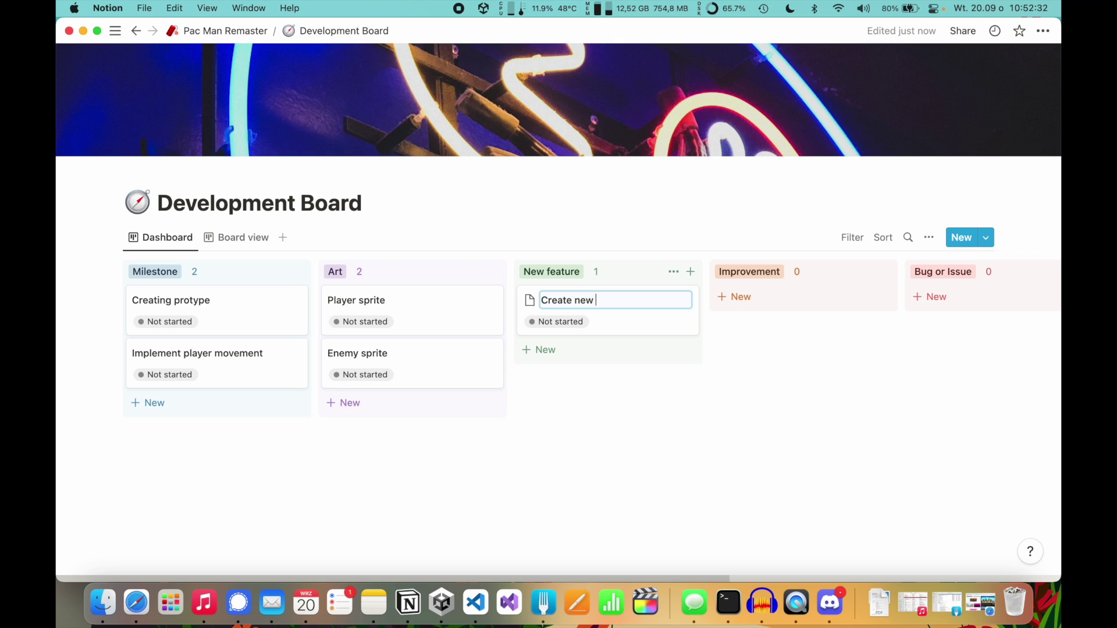
pyautogui.write('rea')
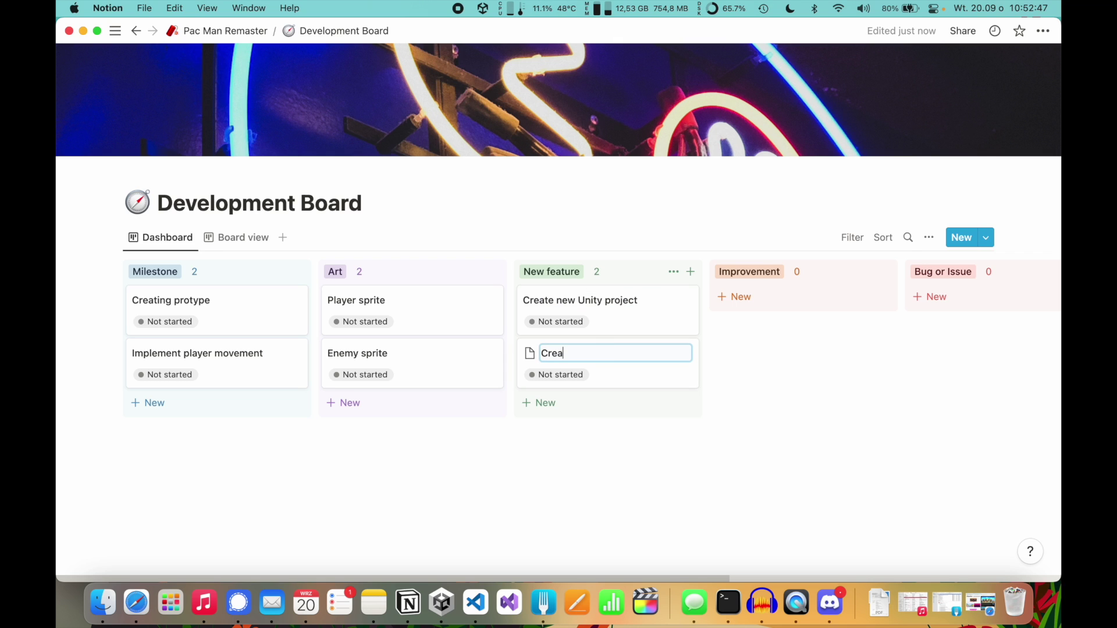
pyautogui.write('te prefab for playe')
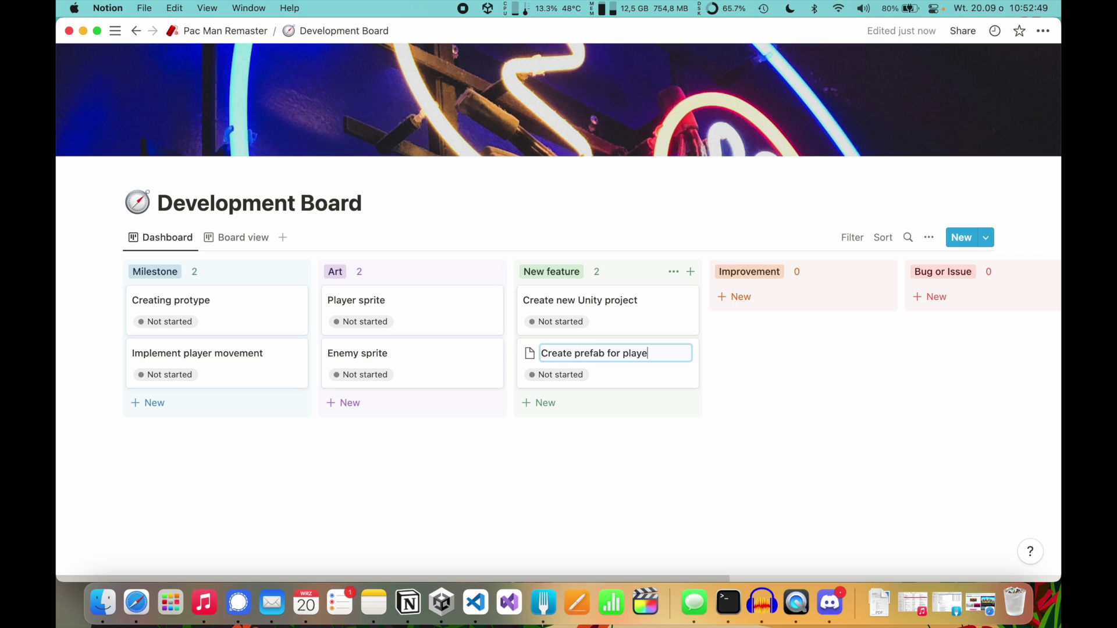
pyautogui.write('r')
pyautogui.press('Return')
# Add a third card named "Create prefab for enemy" to the New feature column.
pyautogui.write('Create prefab fo')
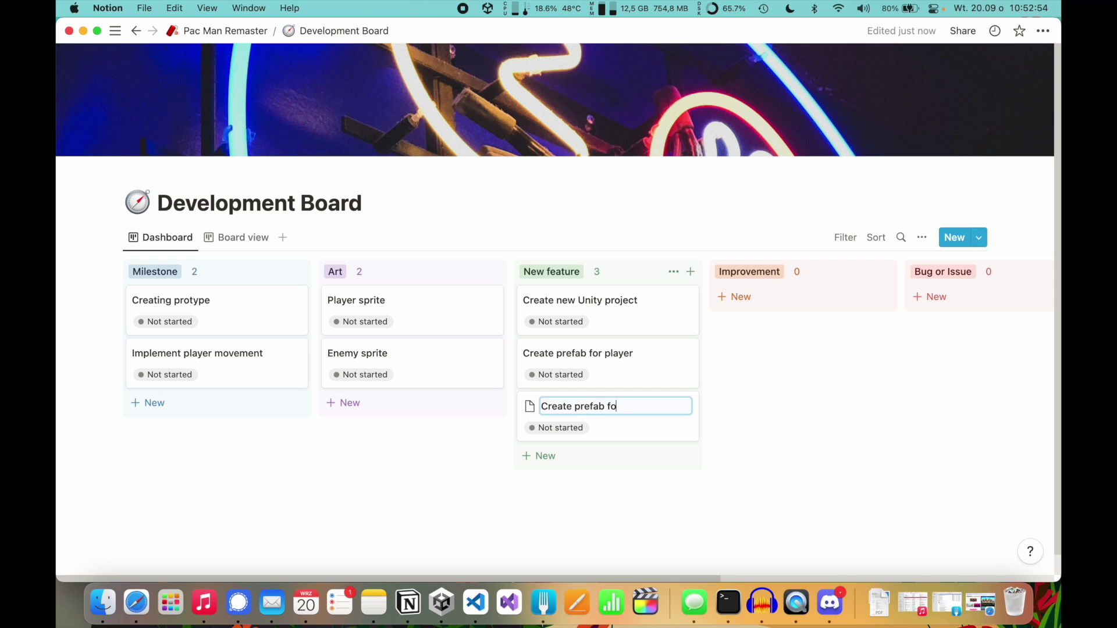
pyautogui.write('r enemi')
pyautogui.press('BackSpace')
pyautogui.write('y')
pyautogui.click(748, 466)
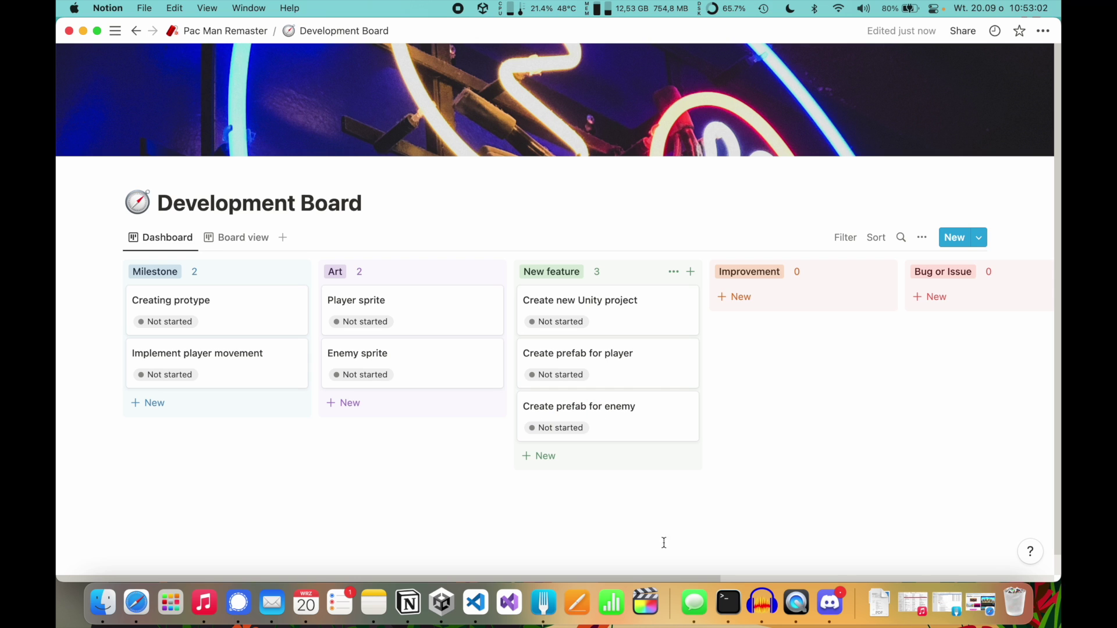
# Set the status of the "Creating protype" milestone card to In progress.
pyautogui.hscroll(10, 664, 543)
pyautogui.hscroll(-10, 475, 535)
pyautogui.click(173, 323)
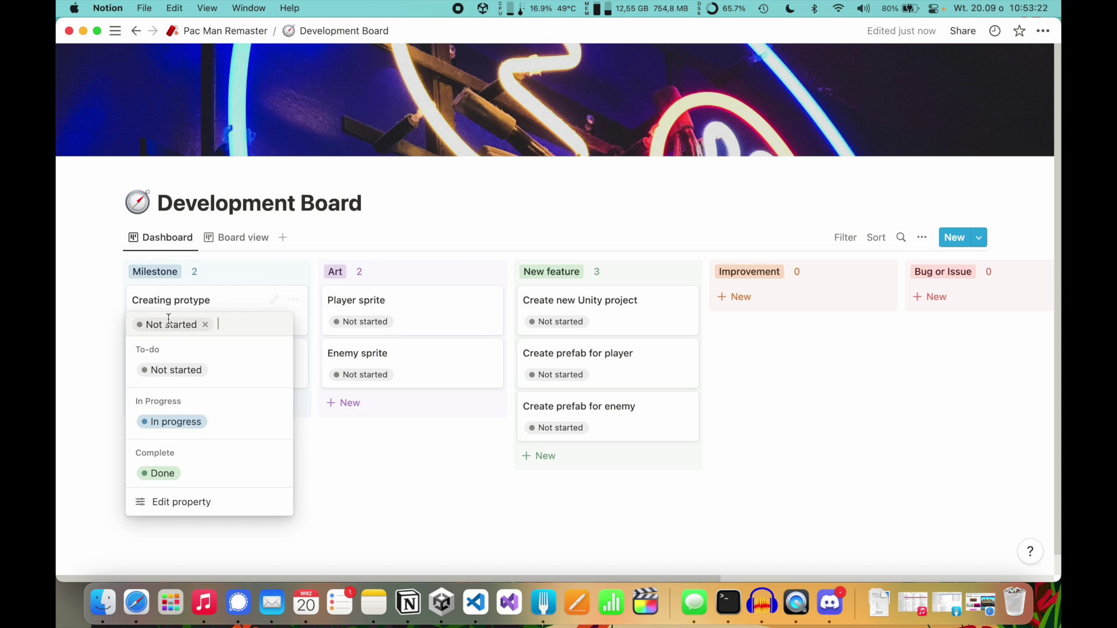
pyautogui.click(223, 429)
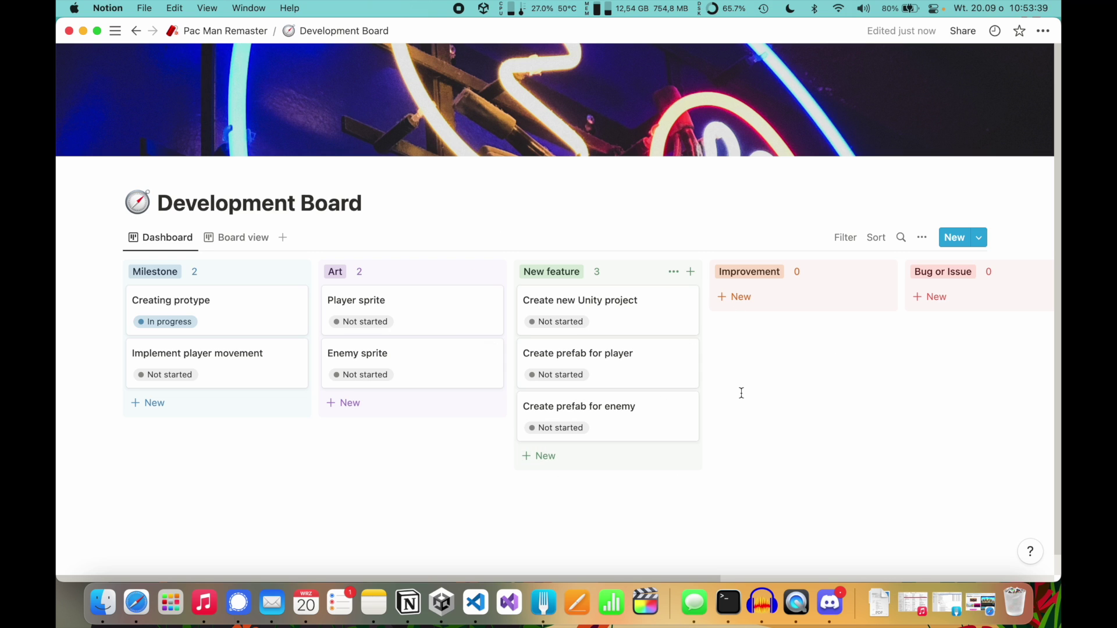
# Add a new property of type Multi-select to the board database.
pyautogui.click(922, 237)
pyautogui.click(892, 353)
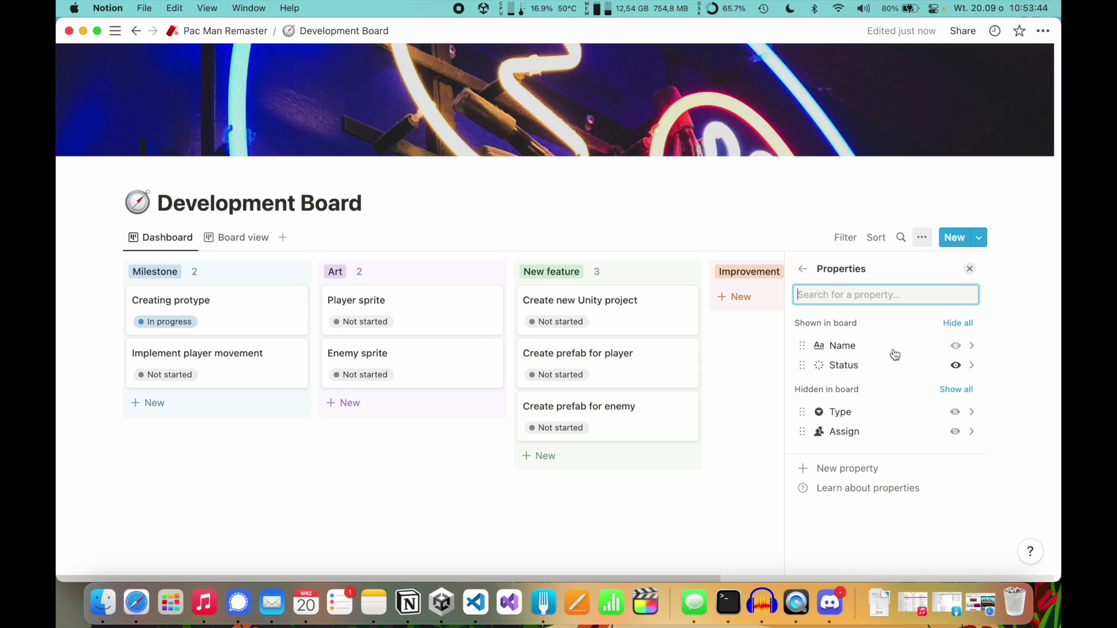
pyautogui.click(857, 475)
pyautogui.click(898, 406)
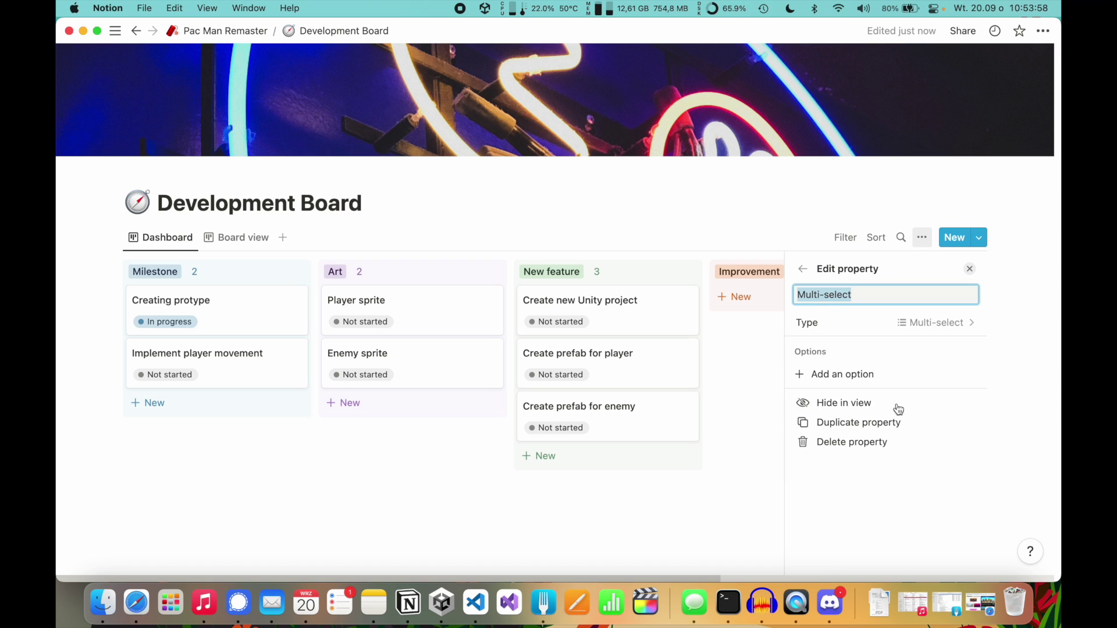
# Add the options "This week" and "High priority" to the Multi-select property.
pyautogui.click(863, 376)
pyautogui.write('This week')
pyautogui.press('Return')
pyautogui.write('Hig')
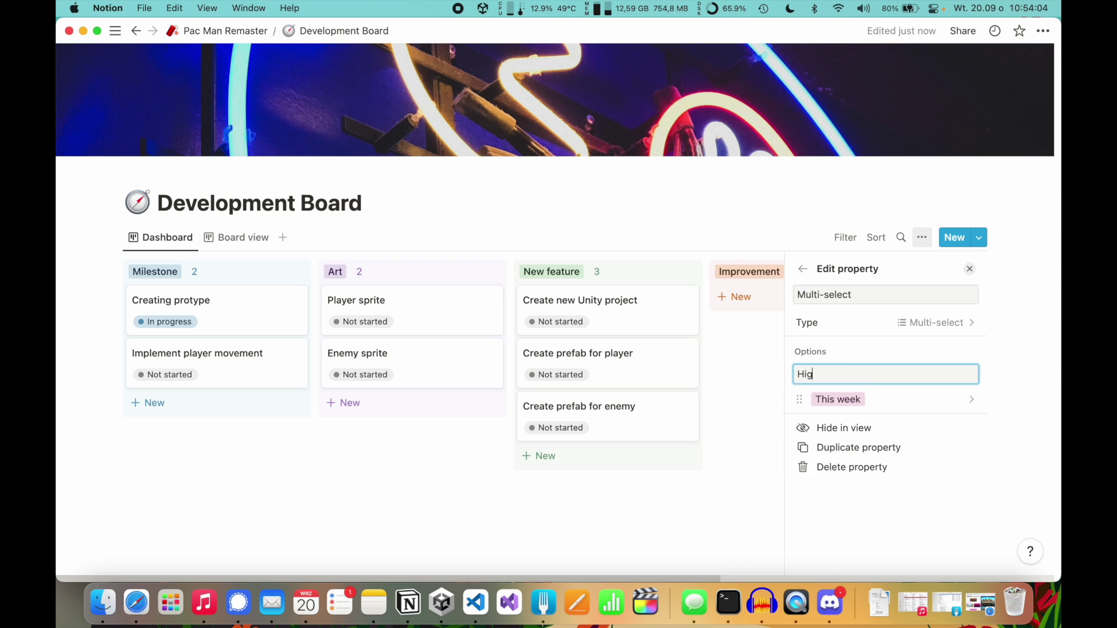
pyautogui.write('h priority')
pyautogui.press('Return')
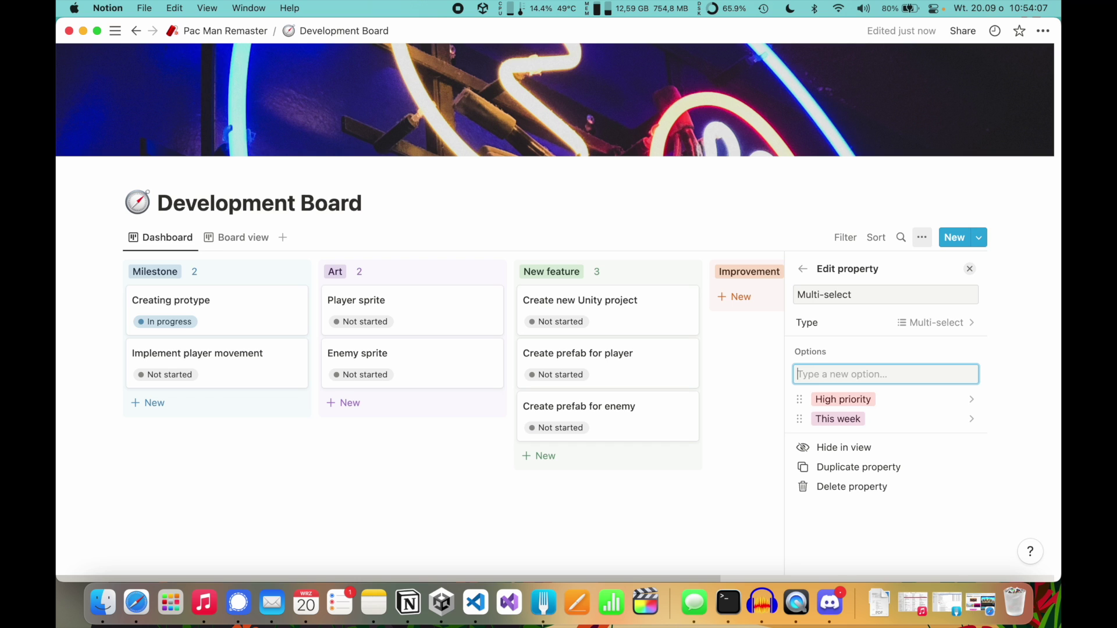
# Change the colour of the "This week" option to green and close the property settings.
pyautogui.click(965, 423)
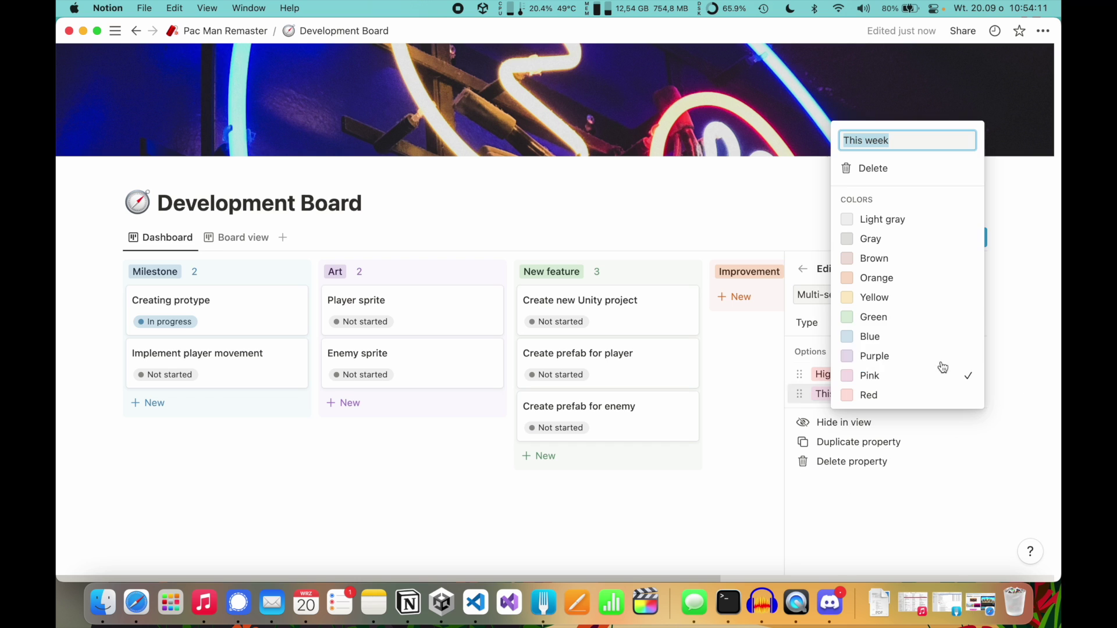
pyautogui.click(911, 318)
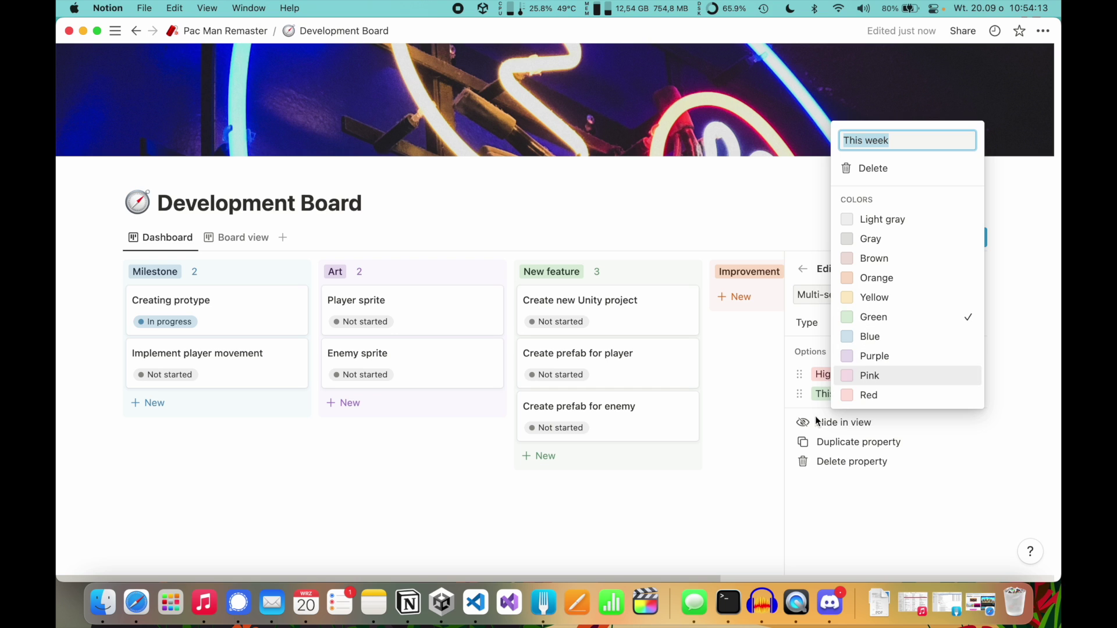
pyautogui.press('Escape')
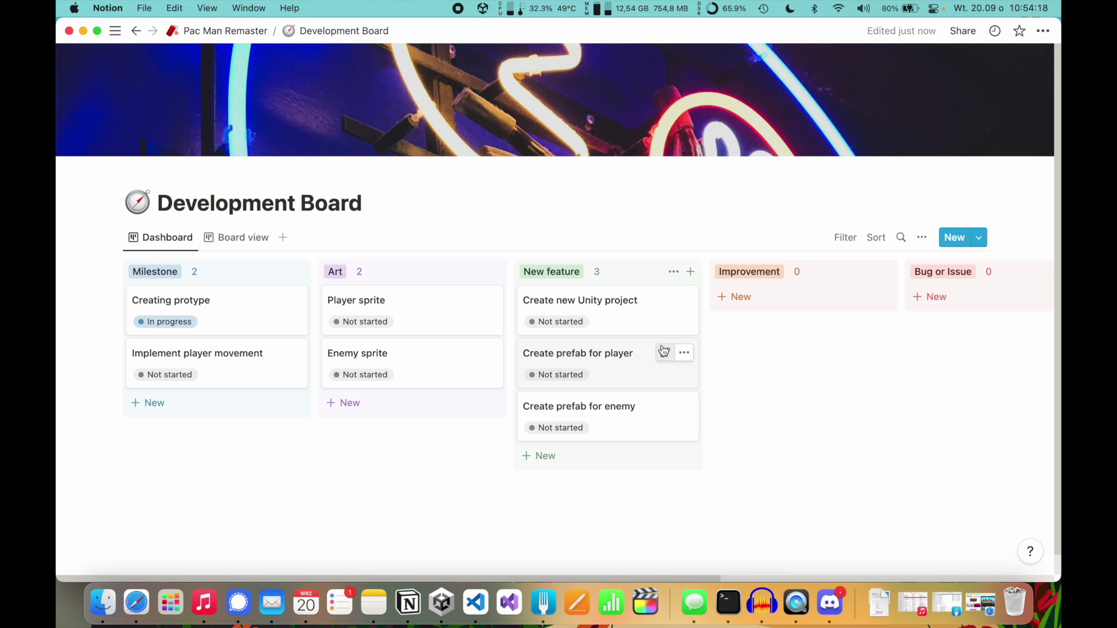
# In the "Create new Unity project" card, rename the Multi-select property to "Planner" and set it to This week.
pyautogui.click(635, 324)
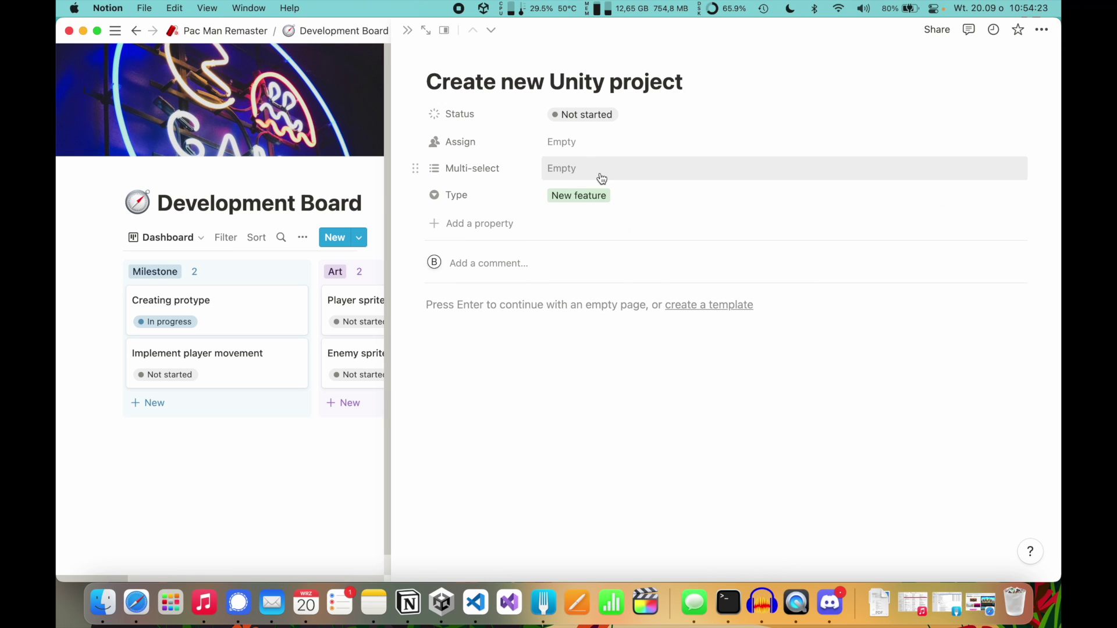
pyautogui.click(492, 169)
pyautogui.click(498, 214)
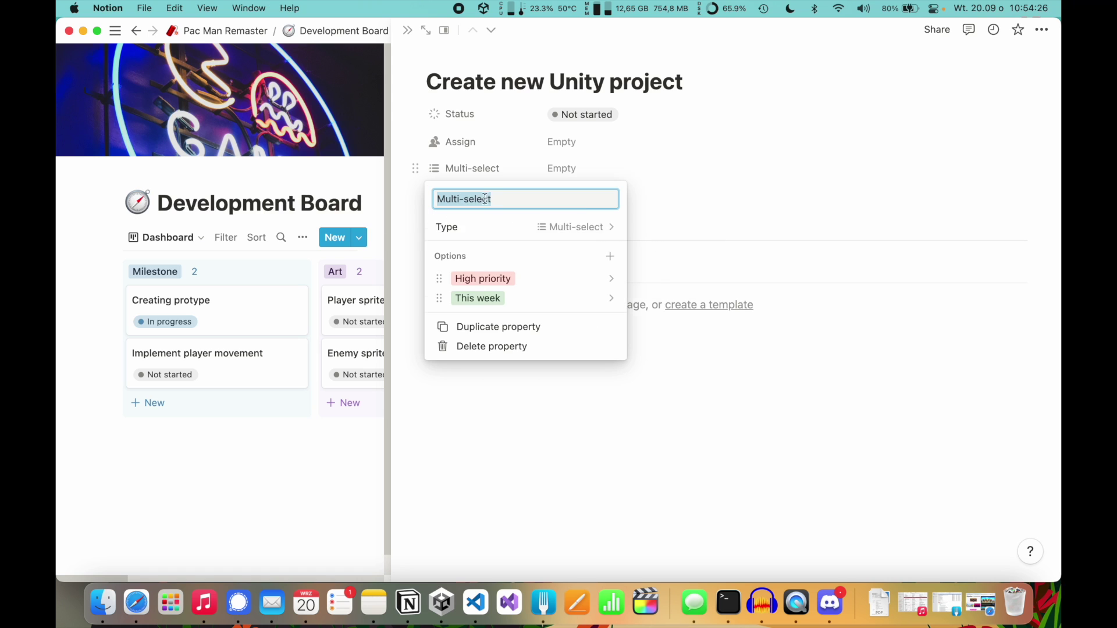
pyautogui.write('Planner')
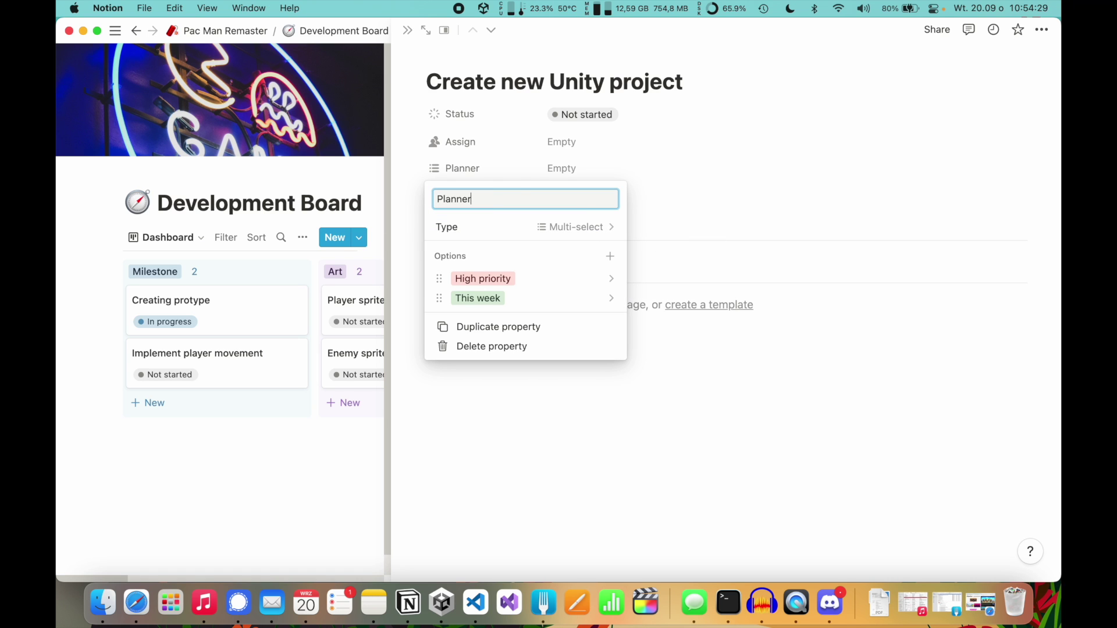
pyautogui.press('Return')
pyautogui.click(644, 235)
pyautogui.click(397, 416)
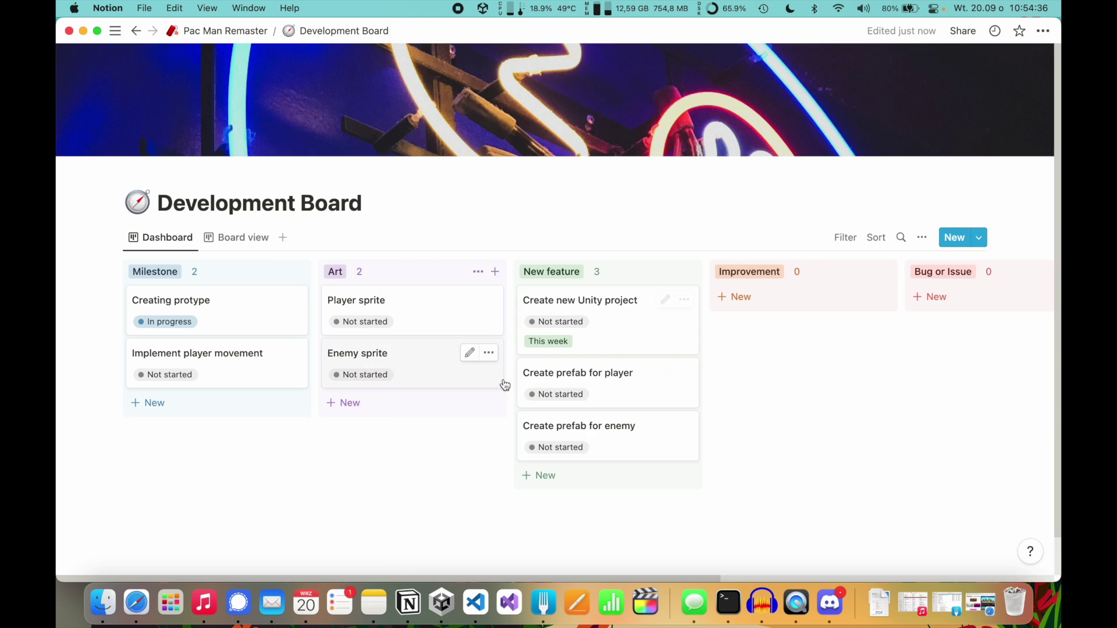
# Set the Planner property of the "Player sprite" card to This week.
pyautogui.click(421, 309)
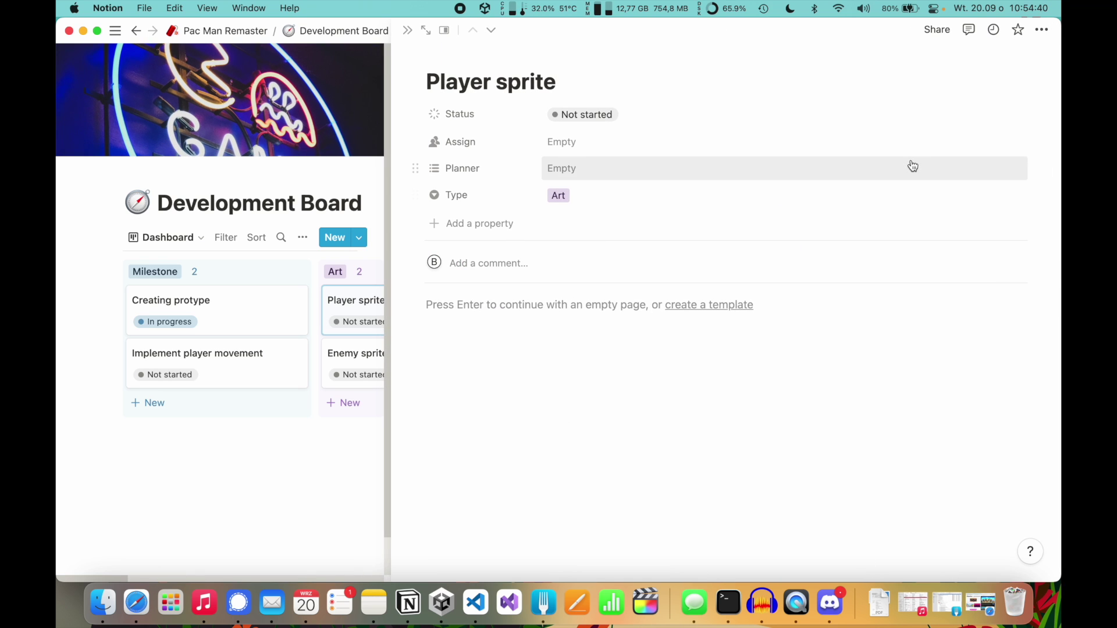
pyautogui.click(596, 168)
pyautogui.click(576, 198)
pyautogui.click(305, 489)
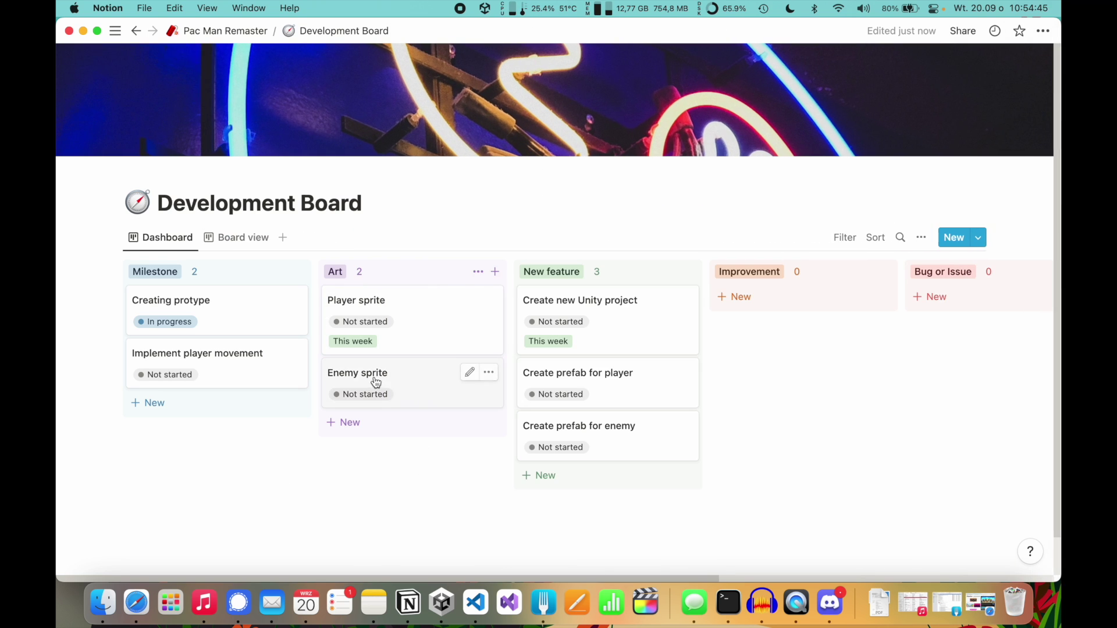
# Set the Planner property of the "Create prefab for player" card to This week.
pyautogui.click(654, 394)
pyautogui.click(621, 193)
pyautogui.click(620, 168)
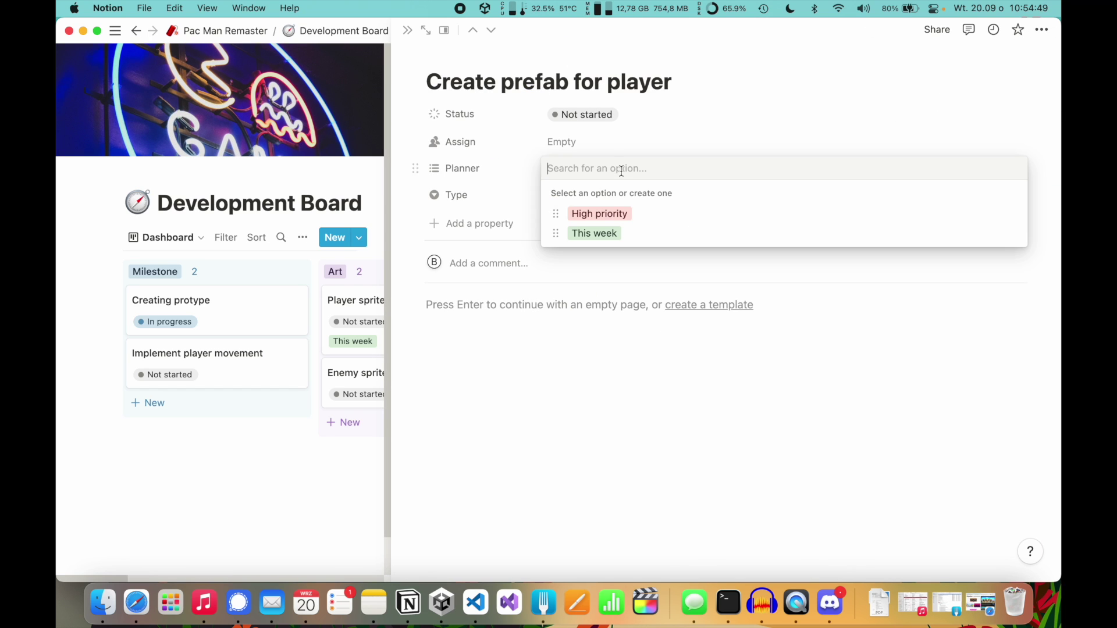
pyautogui.click(655, 240)
pyautogui.click(540, 326)
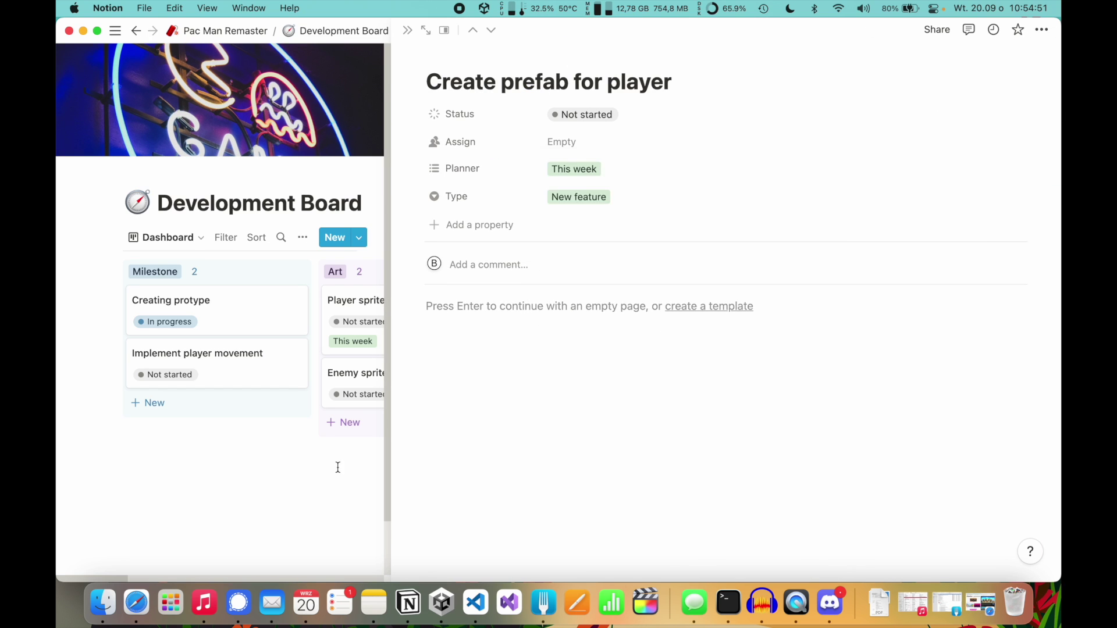
pyautogui.click(337, 464)
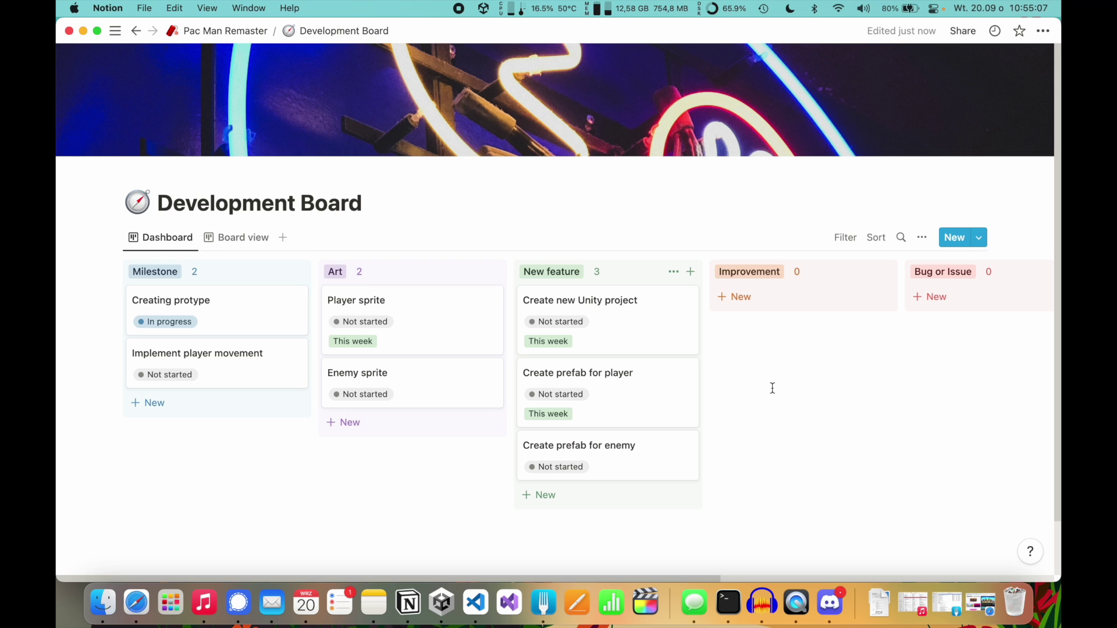
# Add the High priority option to the Planner property of the "Player sprite" card.
pyautogui.click(438, 321)
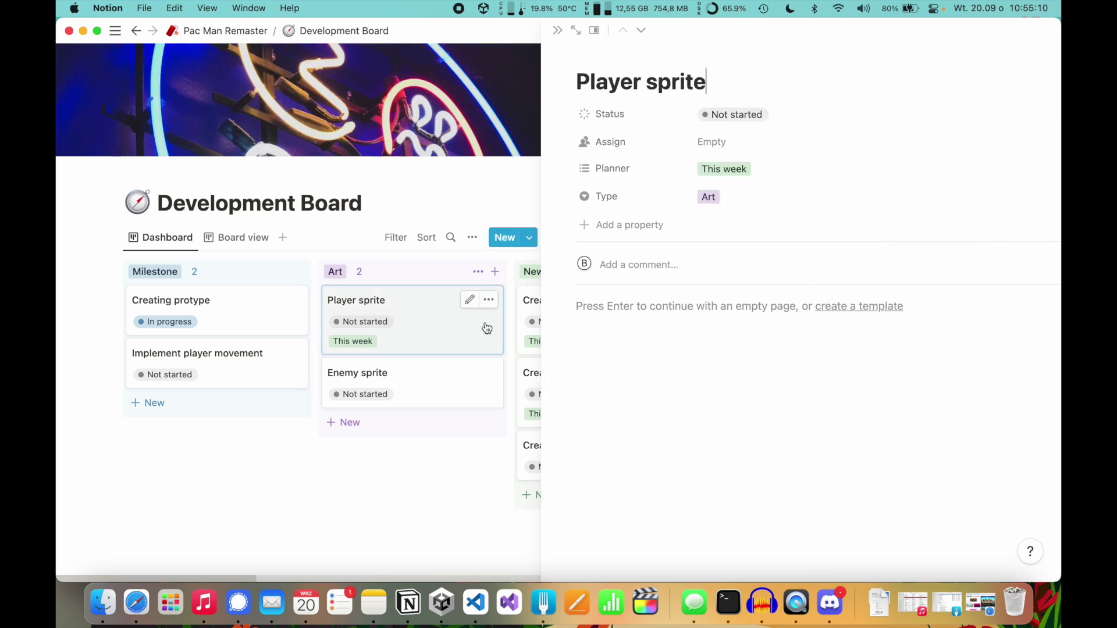
pyautogui.click(617, 182)
pyautogui.click(628, 215)
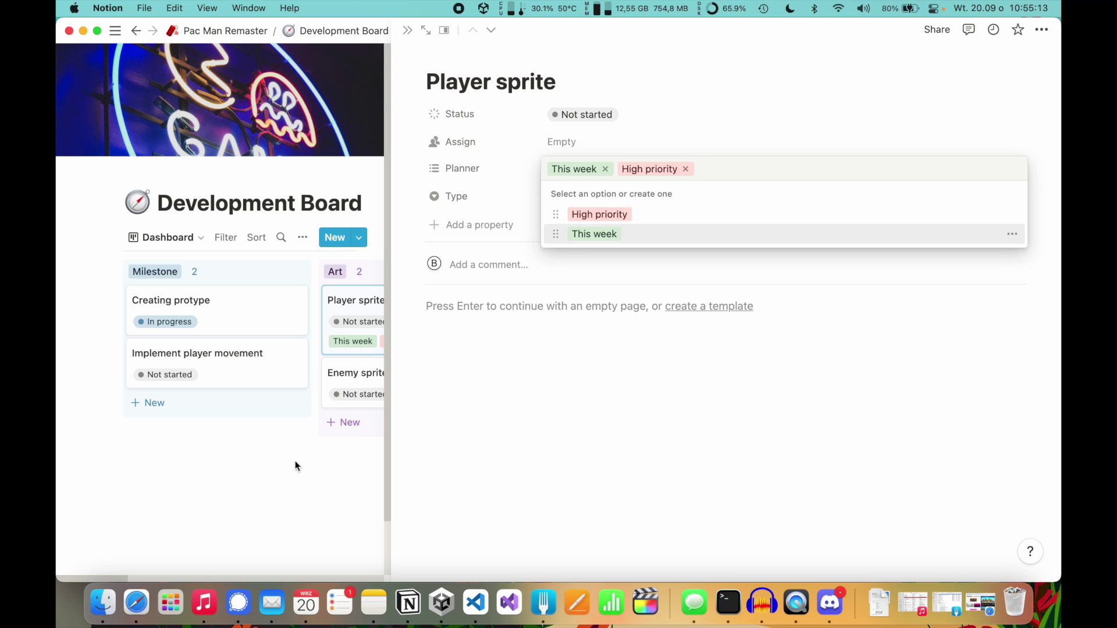
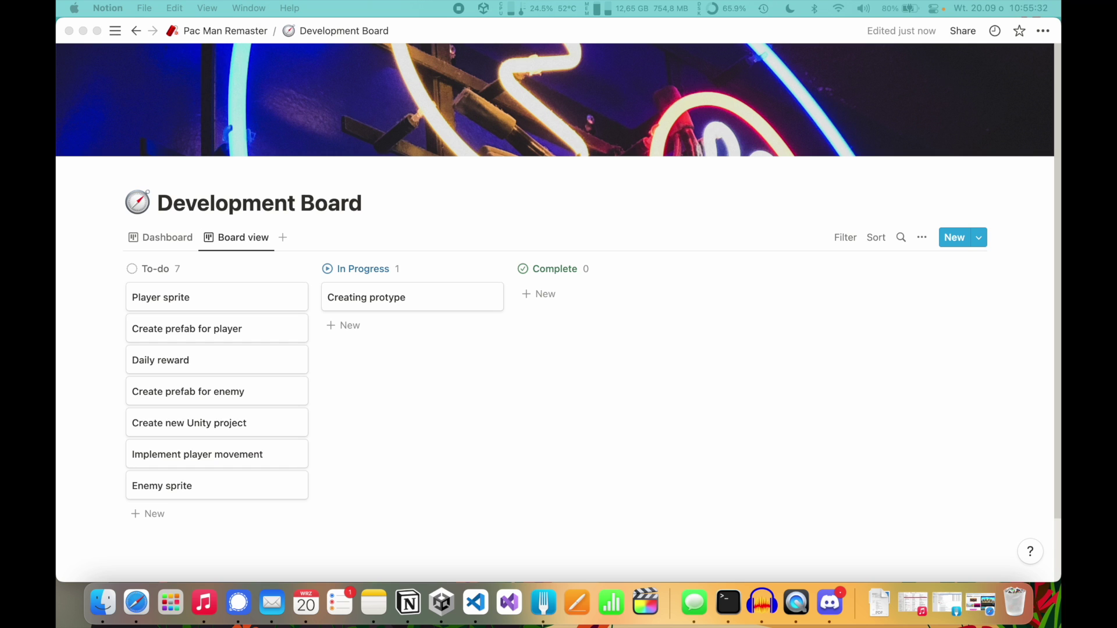
# Show the Planner property on the cards of Board view and place it ahead of Assign.
pyautogui.click(922, 238)
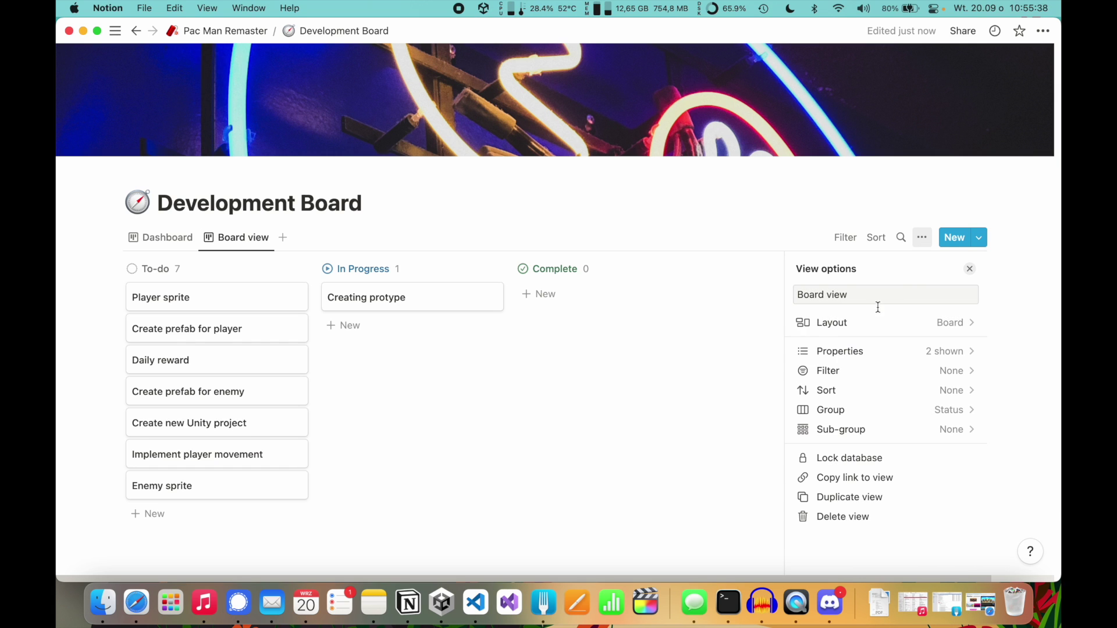
pyautogui.click(883, 354)
pyautogui.click(955, 431)
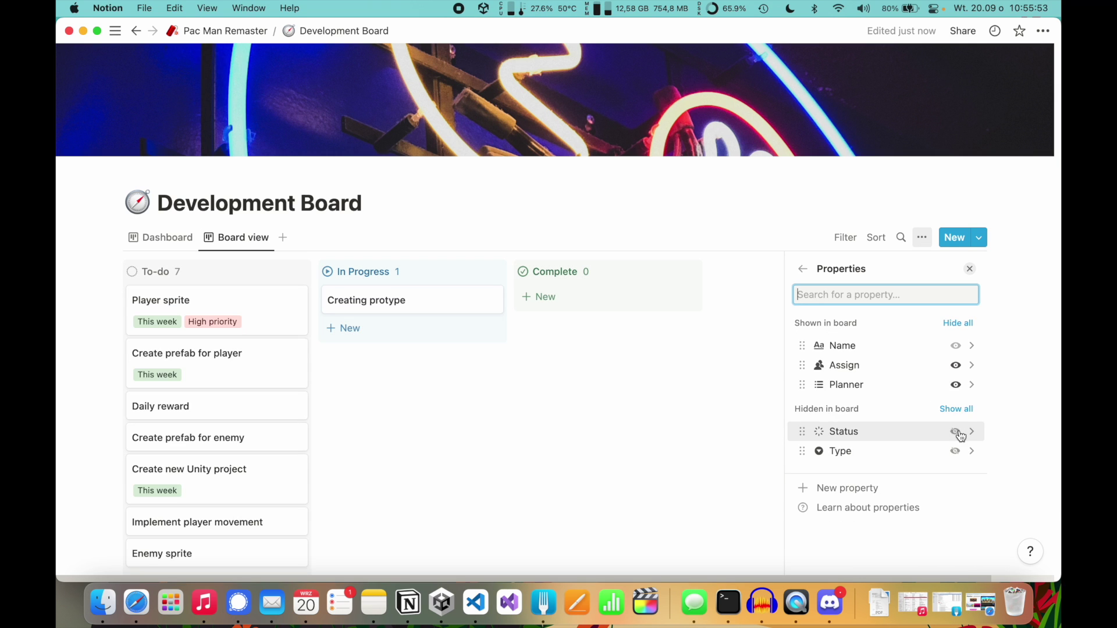
pyautogui.moveTo(801, 385); pyautogui.dragTo(801, 366)
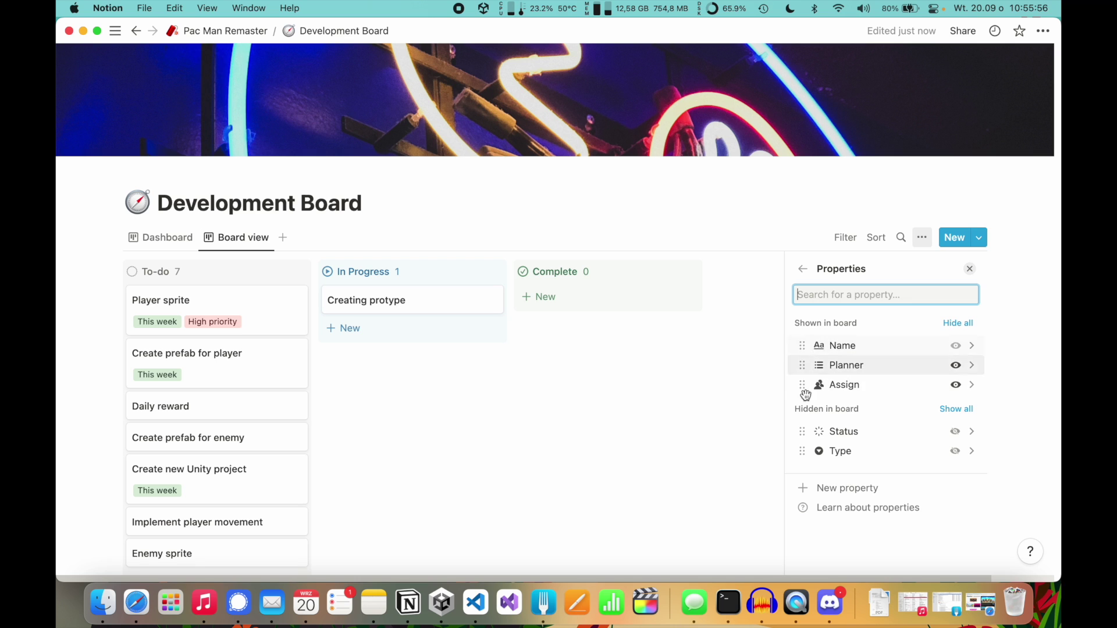
# Sub-group Board view by the Type property.
pyautogui.click(802, 269)
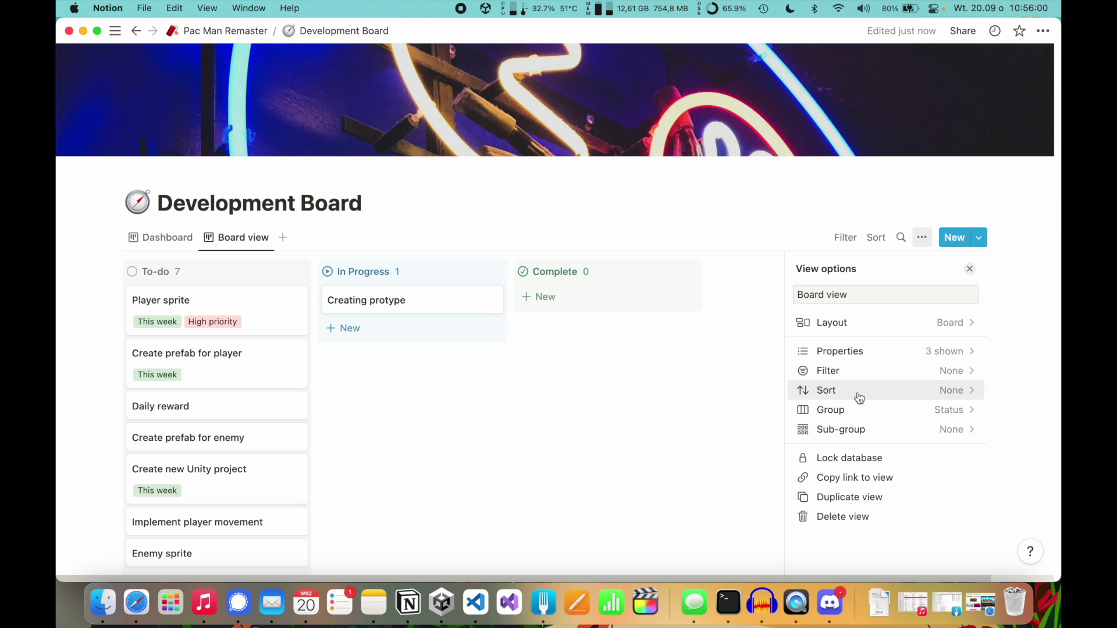
pyautogui.click(885, 431)
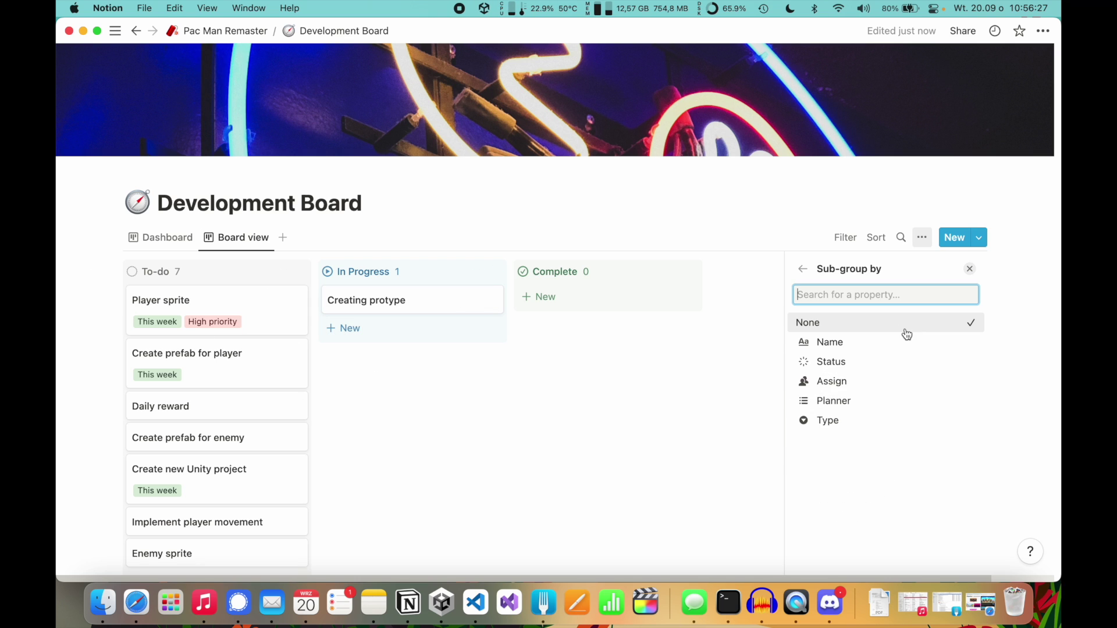
pyautogui.click(843, 429)
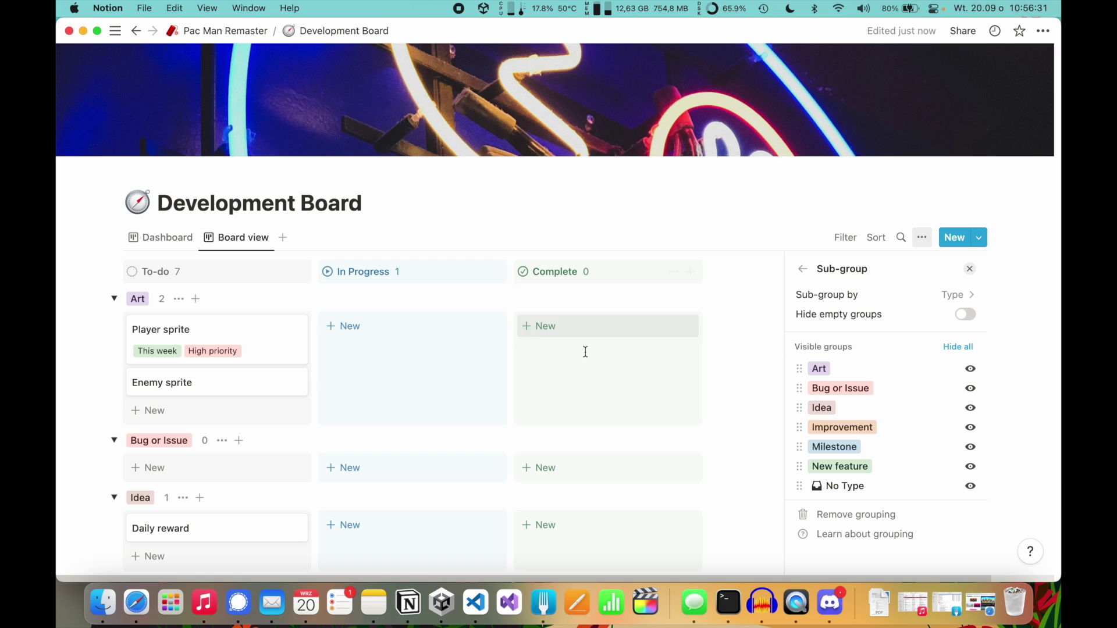
pyautogui.press('Escape')
# Hide the No Type, Milestone and Idea sub-groups on the board.
pyautogui.scroll(-5, 623, 338)
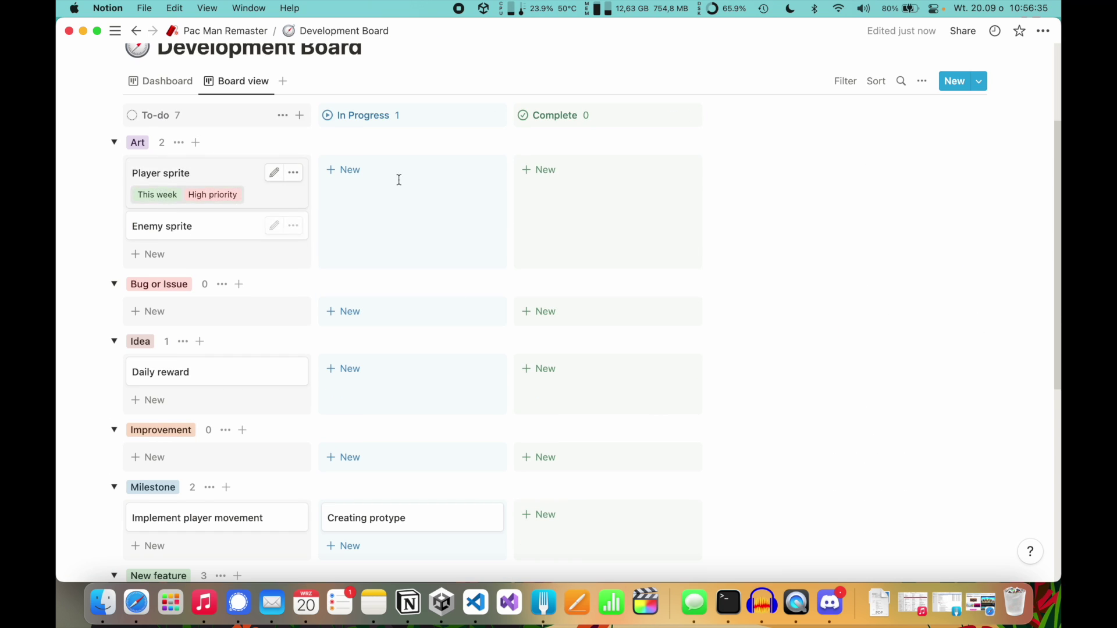
pyautogui.scroll(-10, 540, 232)
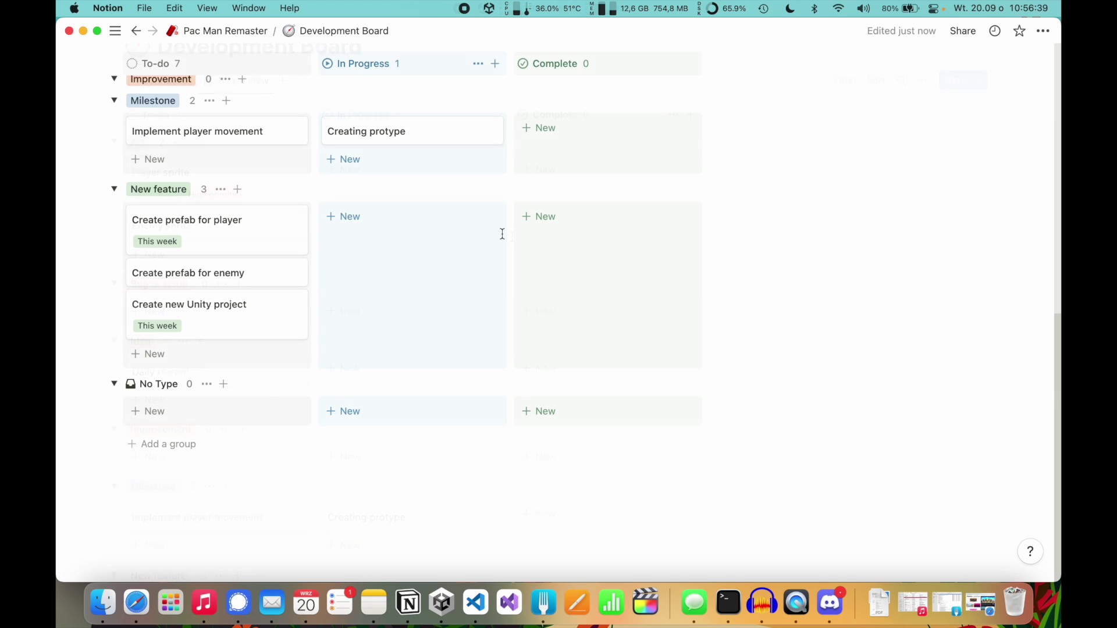
pyautogui.scroll(6, 684, 344)
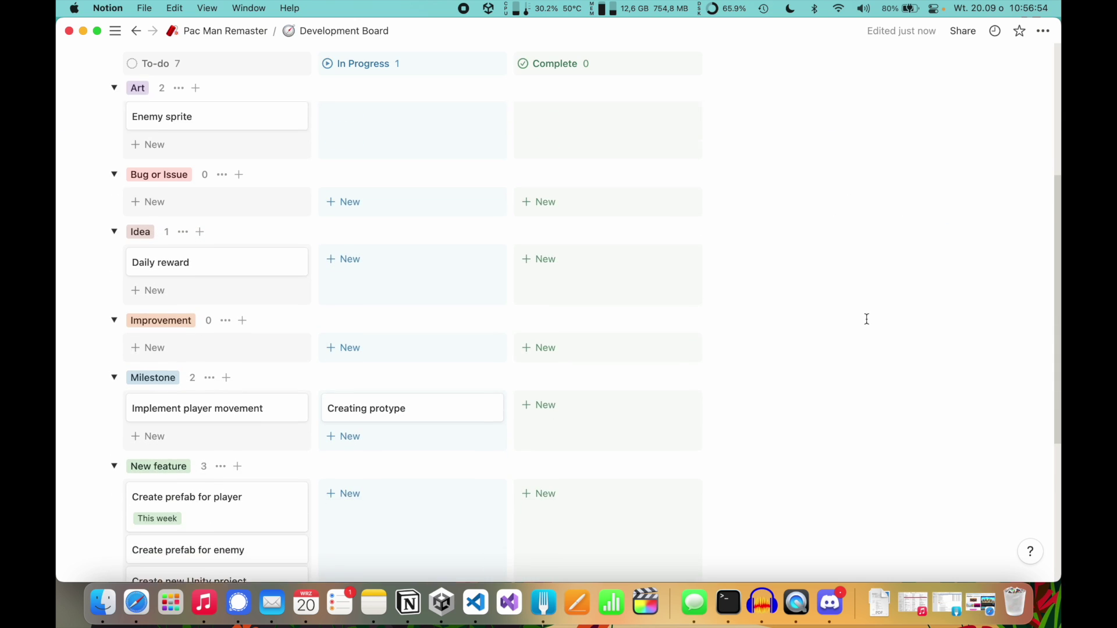
pyautogui.scroll(-3, 287, 112)
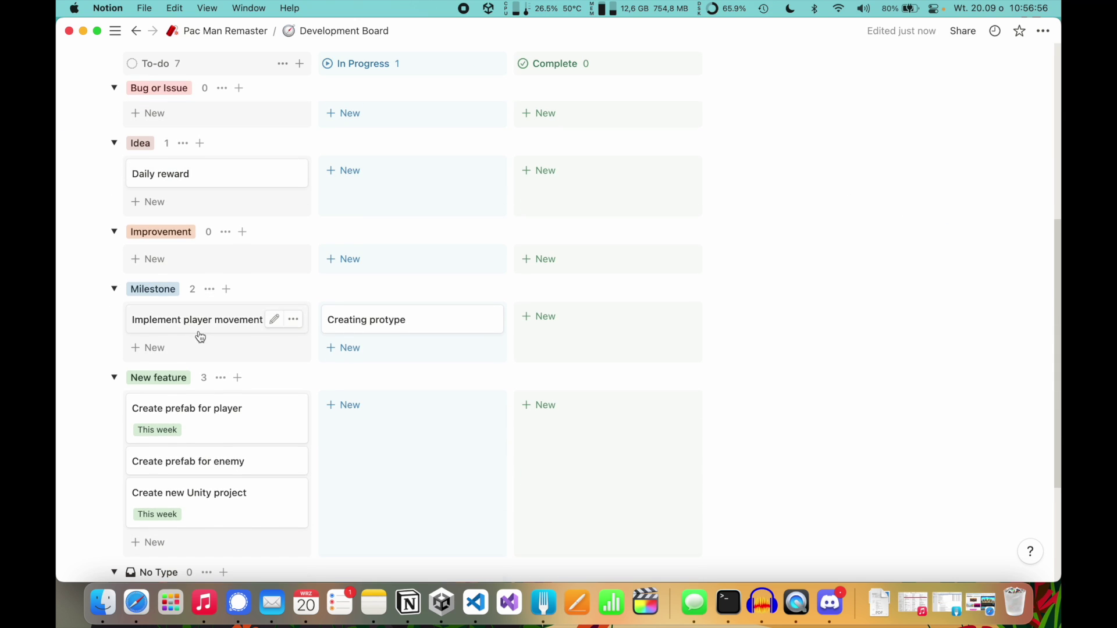
pyautogui.scroll(-4, 175, 360)
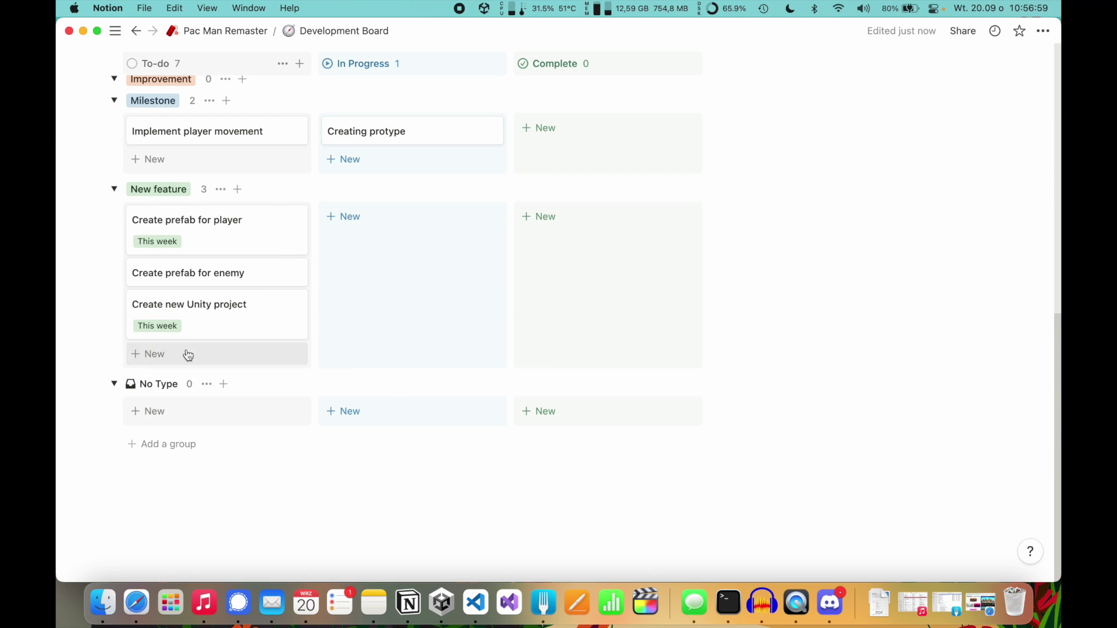
pyautogui.click(208, 385)
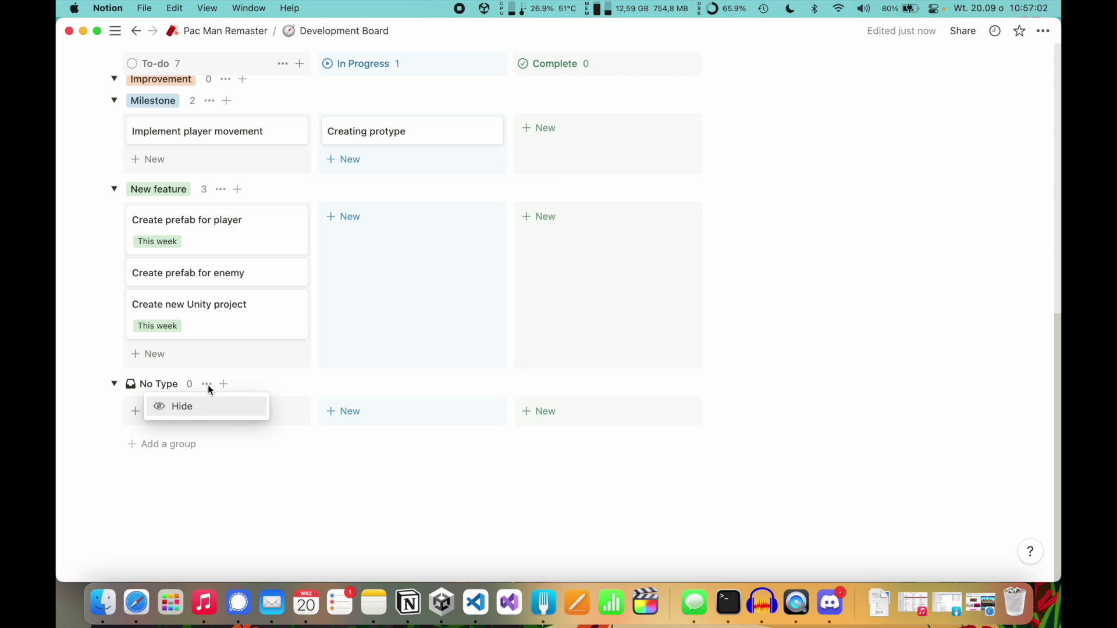
pyautogui.click(214, 412)
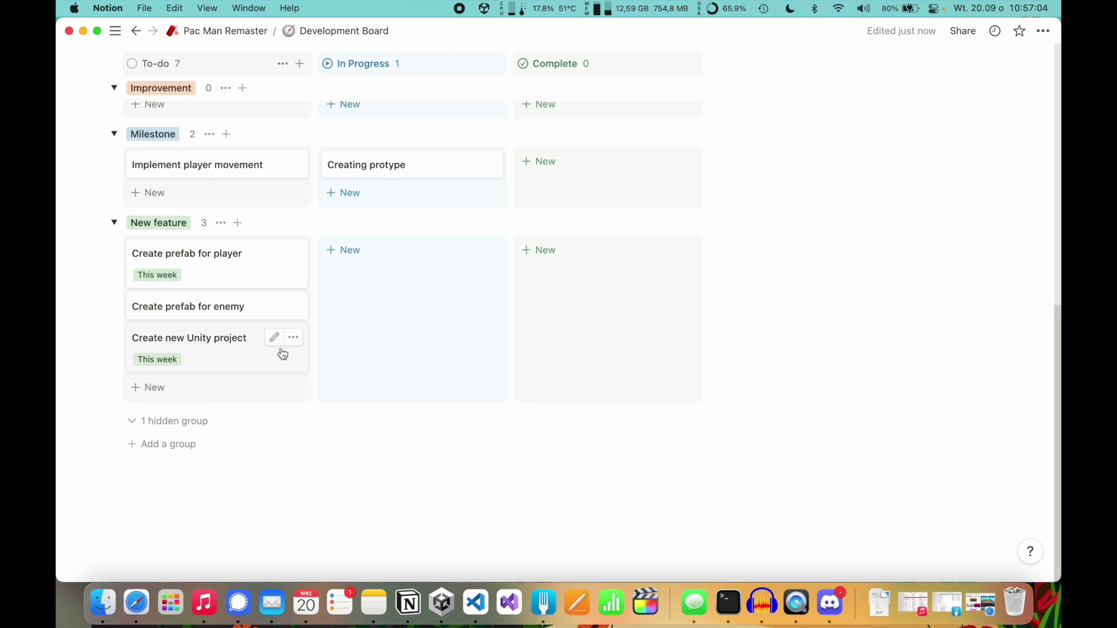
pyautogui.click(210, 155)
pyautogui.click(222, 182)
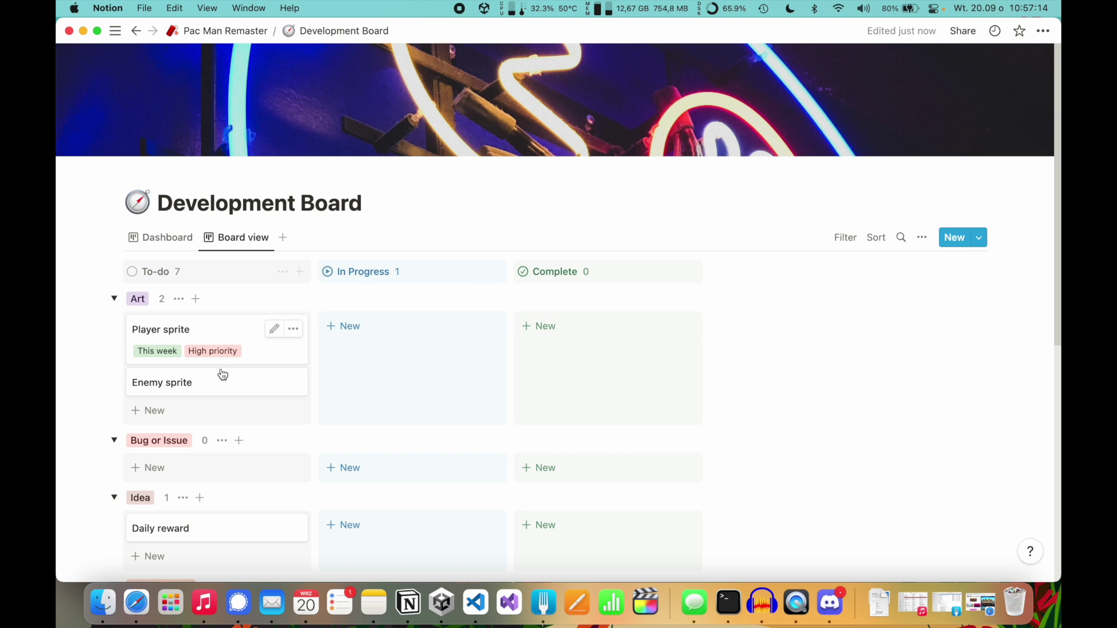
pyautogui.scroll(-5, 578, 382)
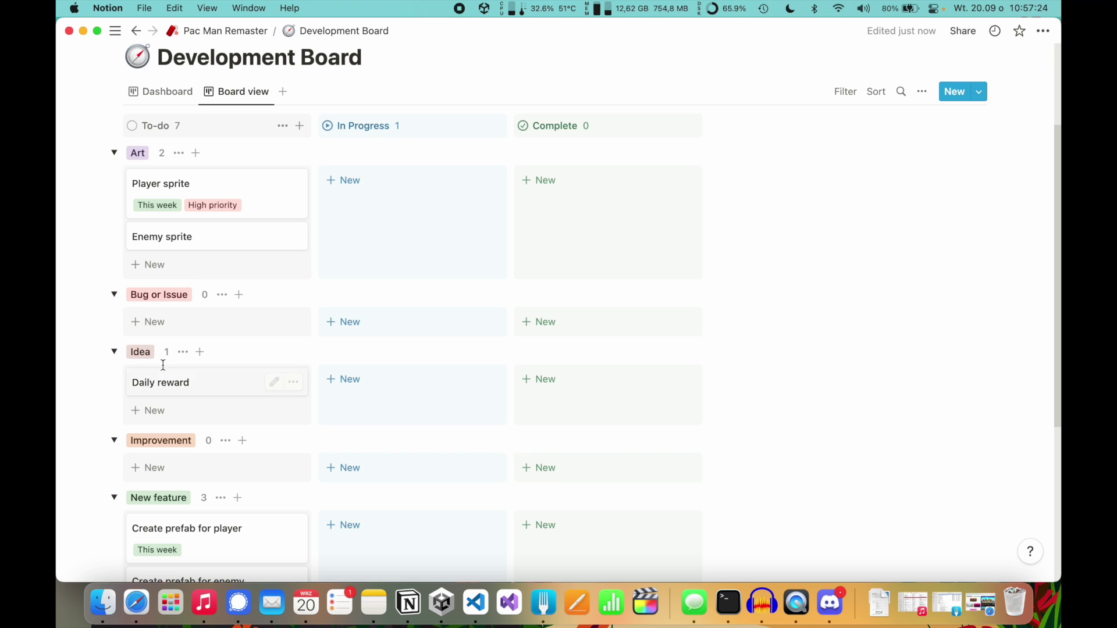
pyautogui.click(182, 352)
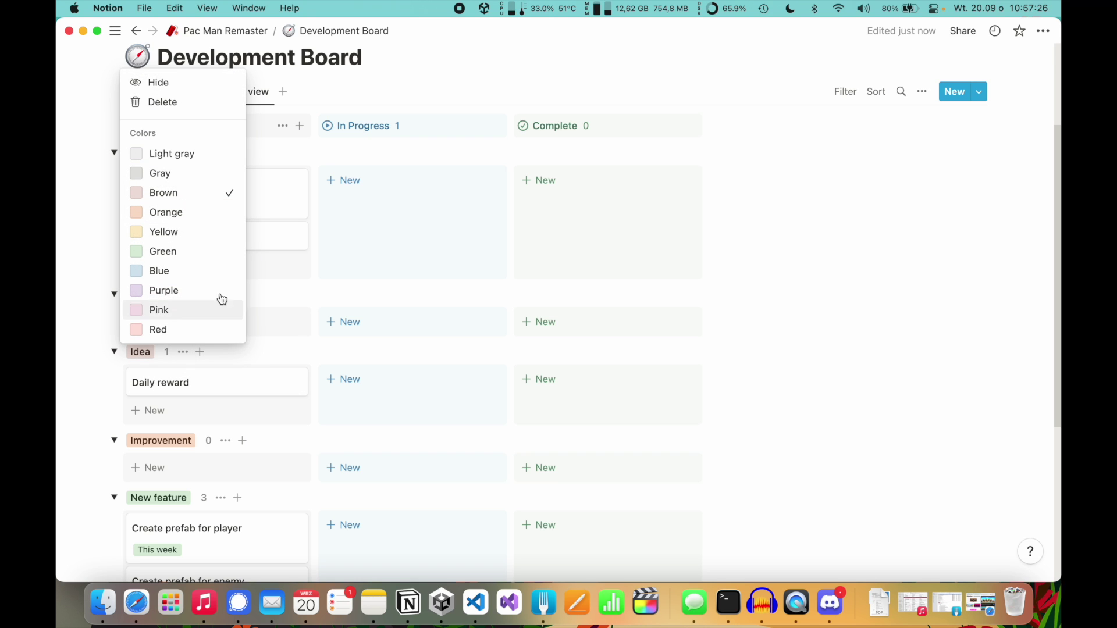
pyautogui.click(192, 84)
# Reorder the visible sub-groups as New feature, Improvement, Bug or Issue, Art.
pyautogui.click(922, 91)
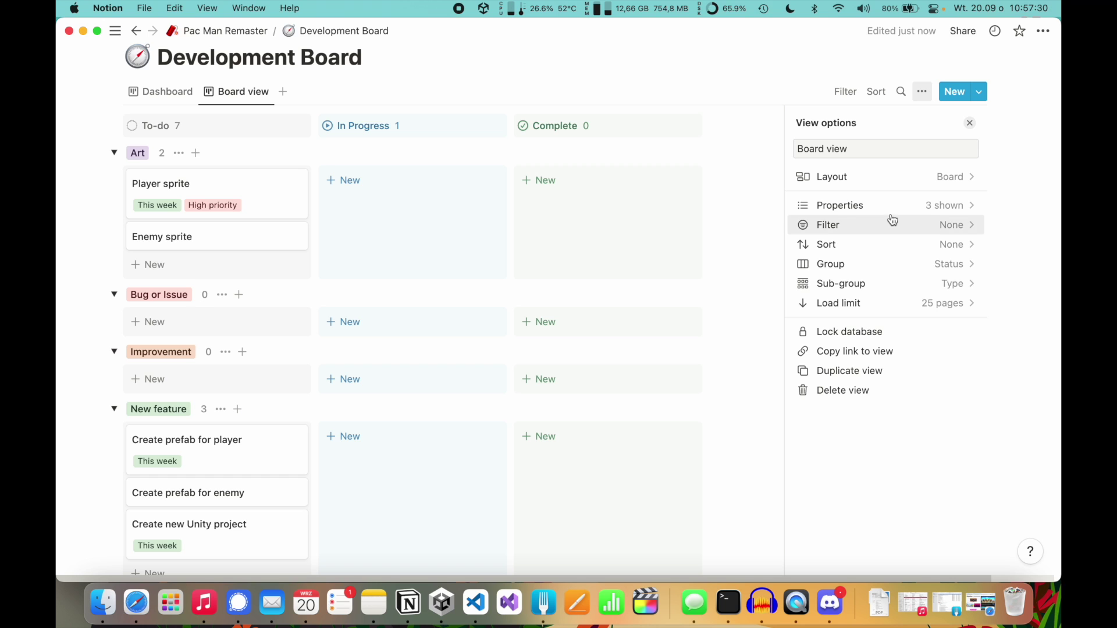
pyautogui.click(873, 284)
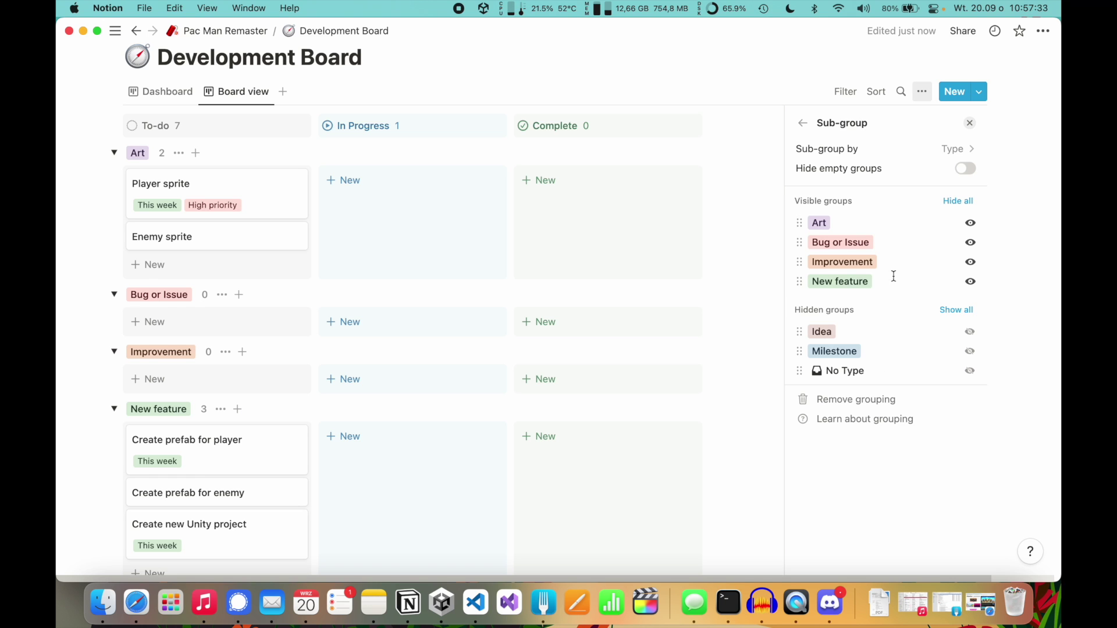
pyautogui.moveTo(799, 282); pyautogui.dragTo(798, 223)
pyautogui.moveTo(799, 282); pyautogui.dragTo(799, 242)
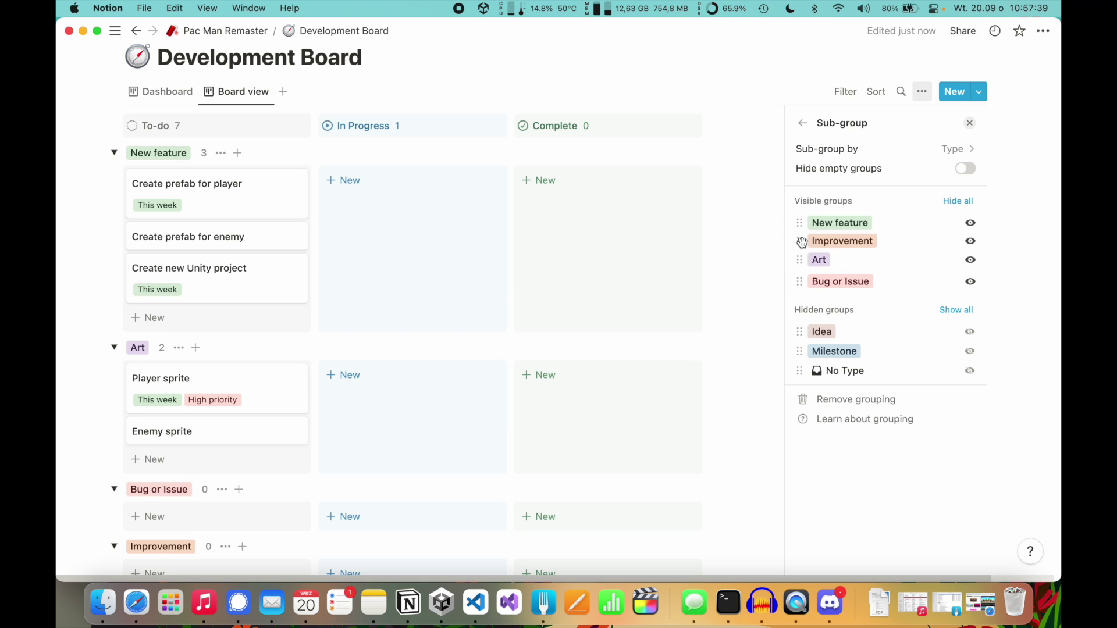
pyautogui.moveTo(805, 283); pyautogui.dragTo(801, 262)
pyautogui.click(512, 279)
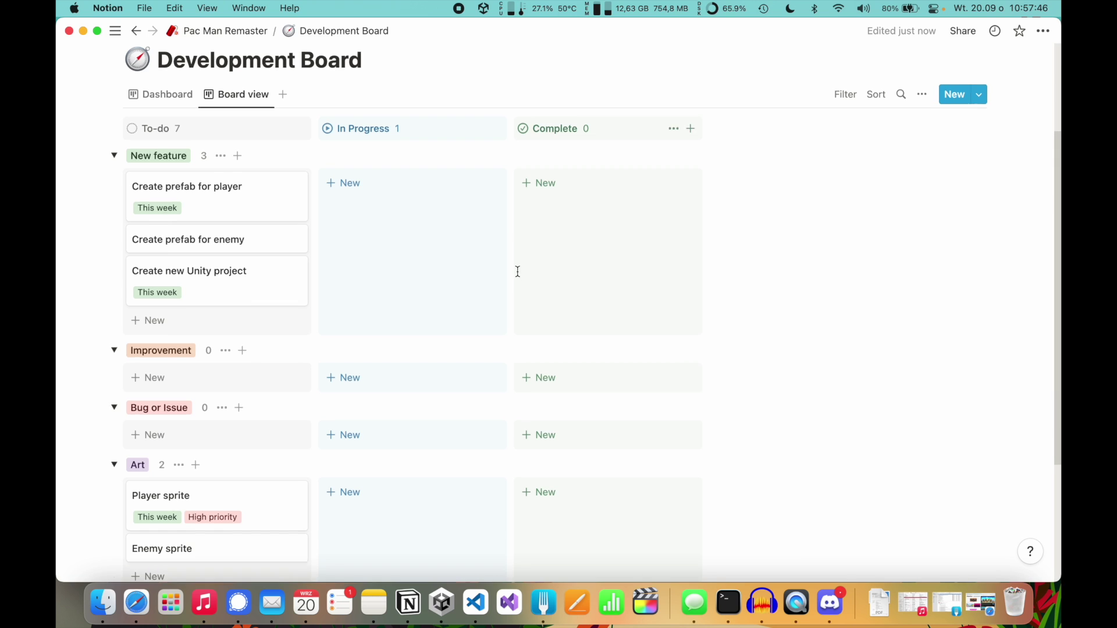
# Filter Board view to cards whose Planner property contains This week.
pyautogui.scroll(3, 769, 314)
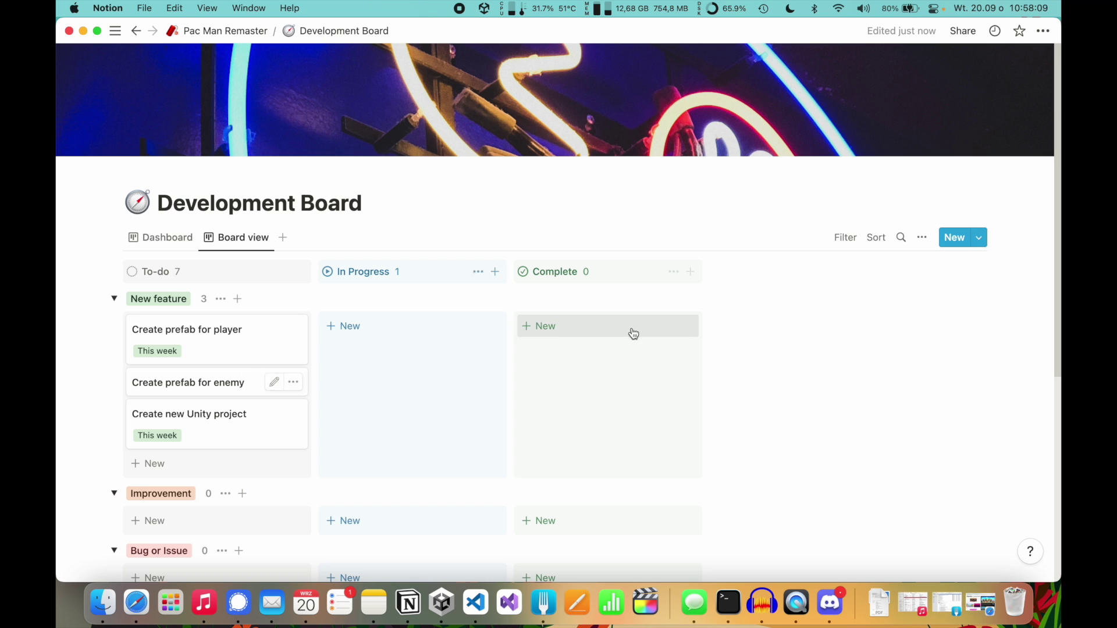
pyautogui.click(845, 238)
pyautogui.click(834, 364)
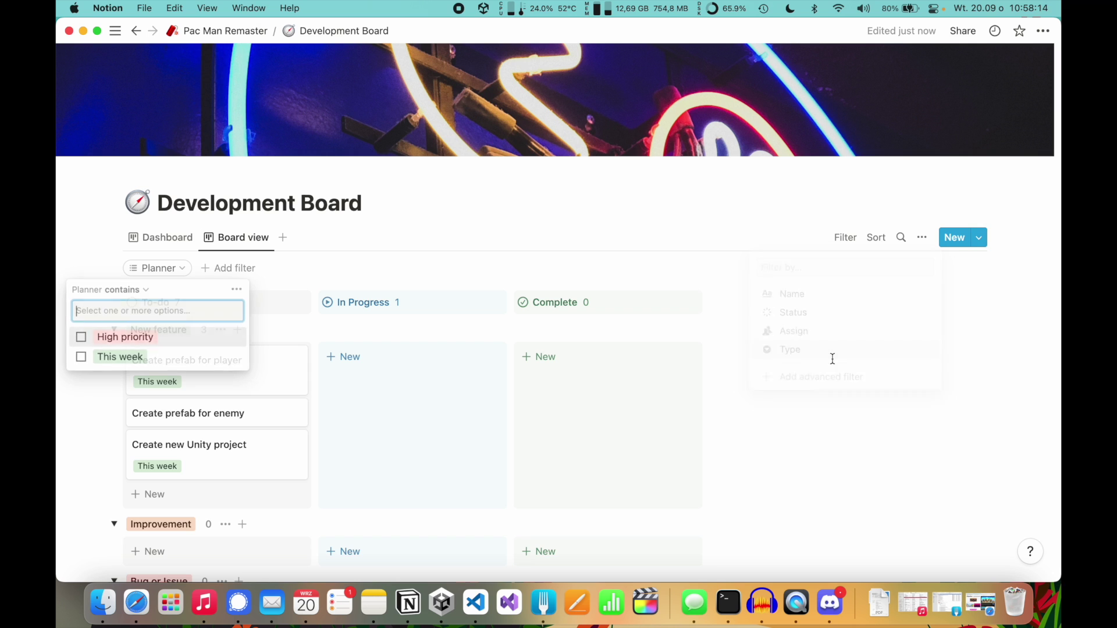
pyautogui.click(81, 356)
pyautogui.click(110, 290)
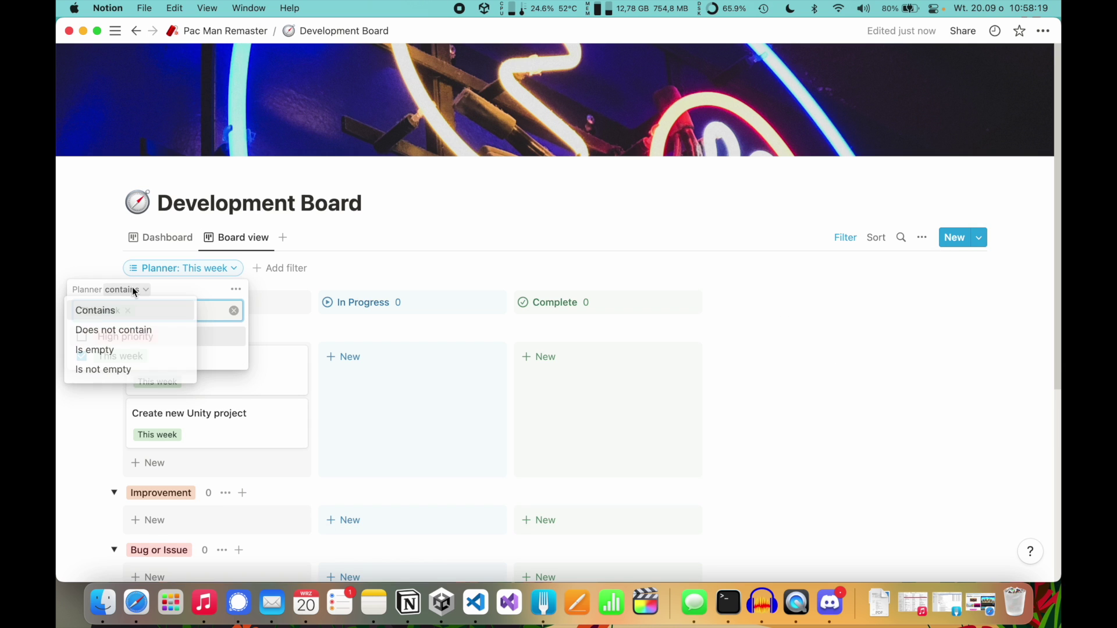
pyautogui.click(158, 309)
pyautogui.click(648, 374)
pyautogui.scroll(-5, 654, 377)
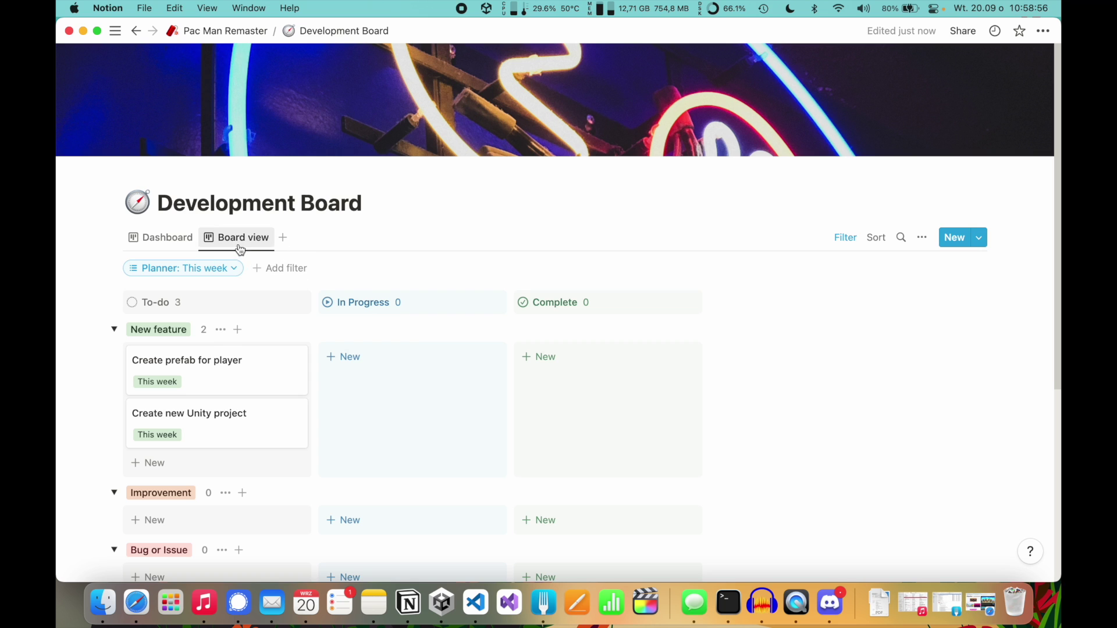
# Rename the current board view as "Weekly board".
pyautogui.click(240, 250)
pyautogui.click(241, 262)
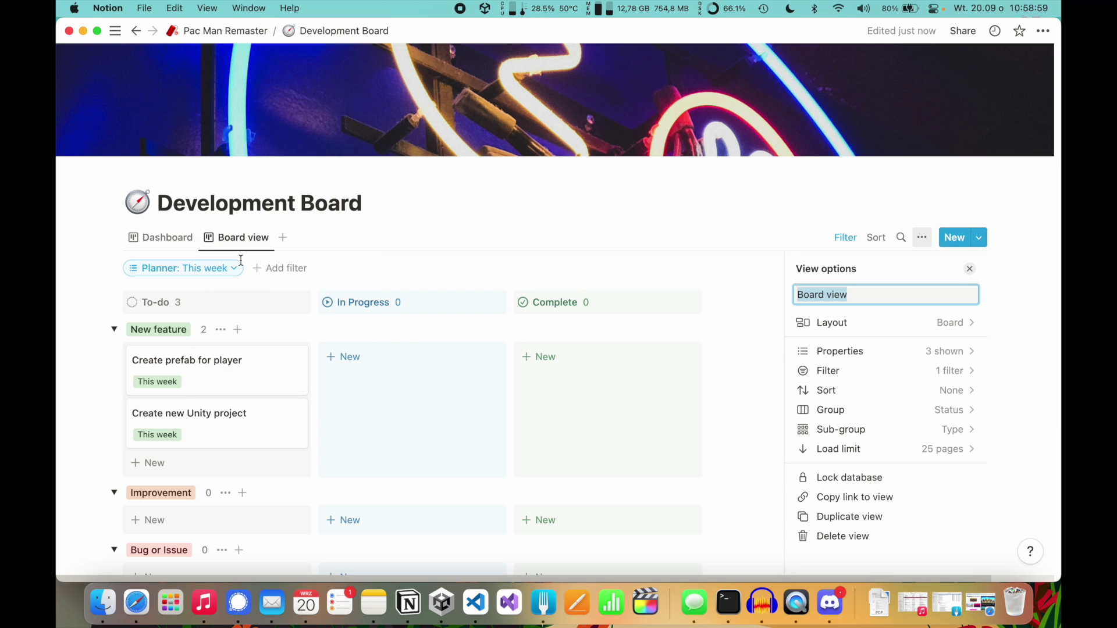
pyautogui.write('W')
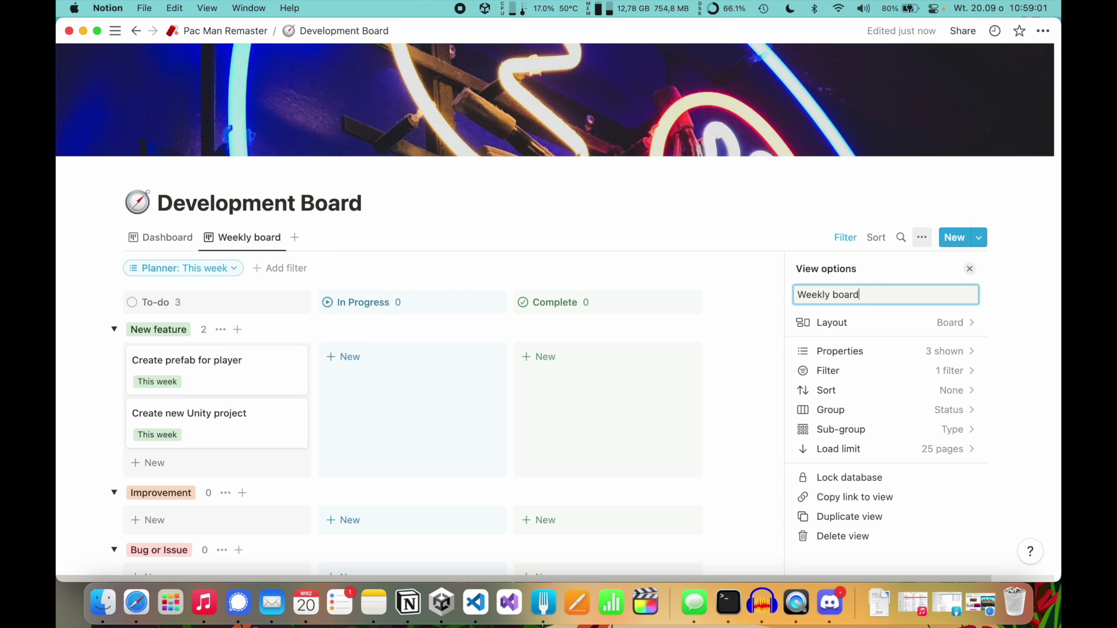
pyautogui.write('eekly board')
pyautogui.click(922, 238)
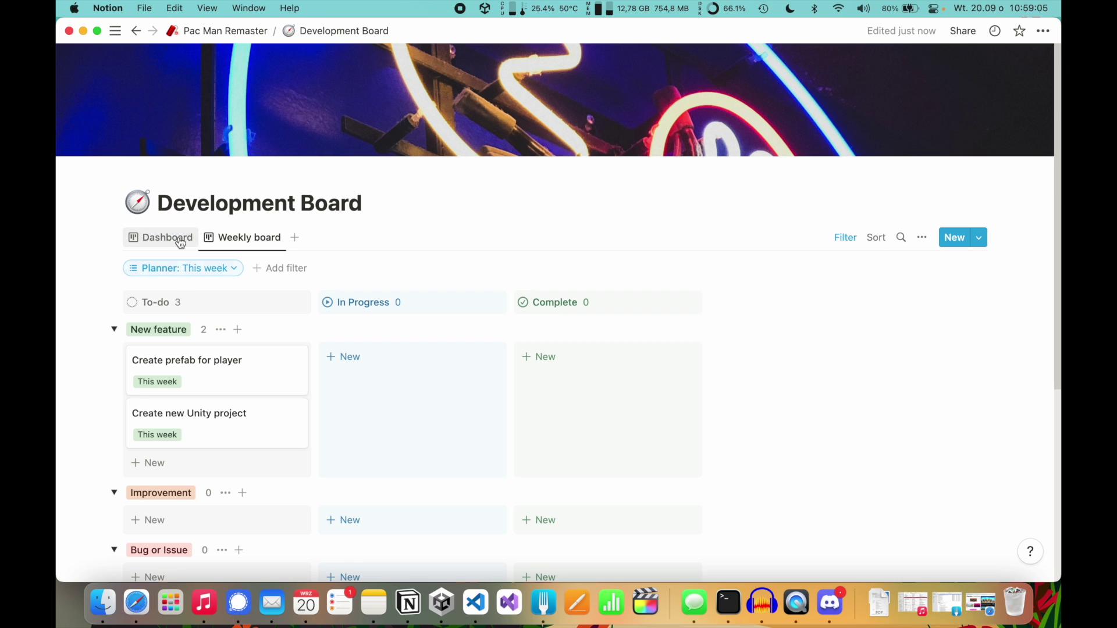
# Add a table view named "Time track report" to the Development Board.
pyautogui.click(295, 238)
pyautogui.click(320, 238)
pyautogui.click(352, 269)
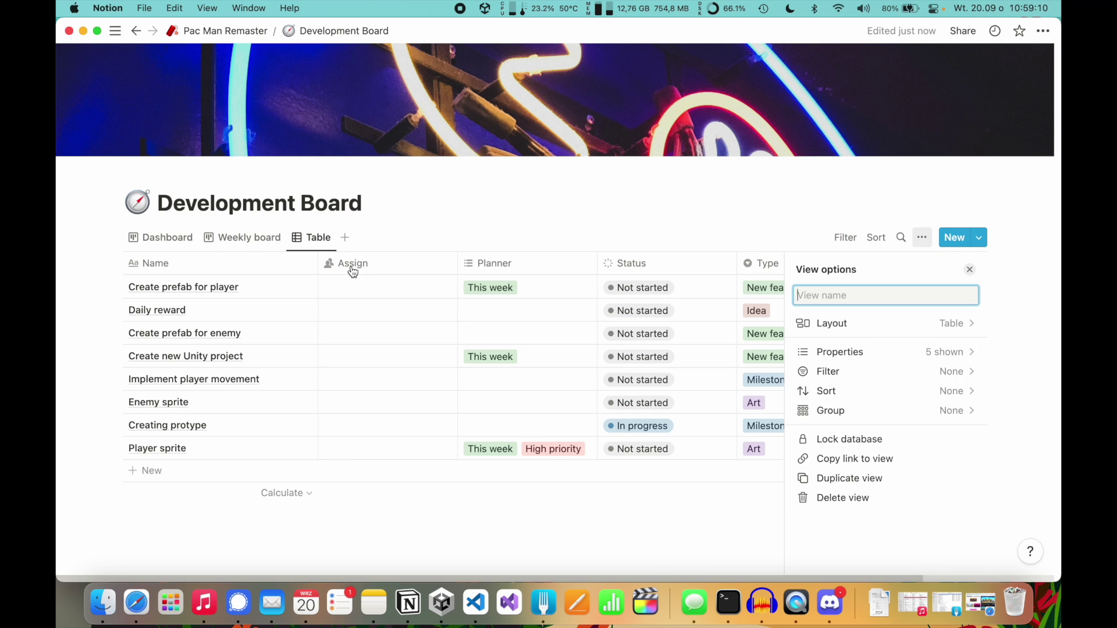
pyautogui.write('Time track ra')
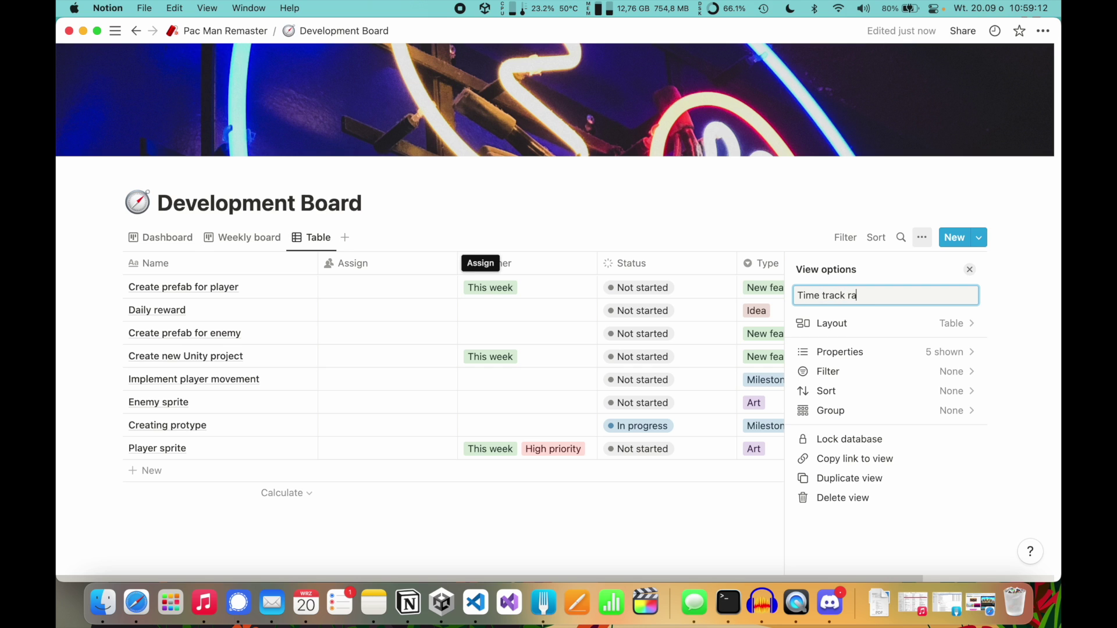
pyautogui.press('BackSpace')
pyautogui.write('epot')
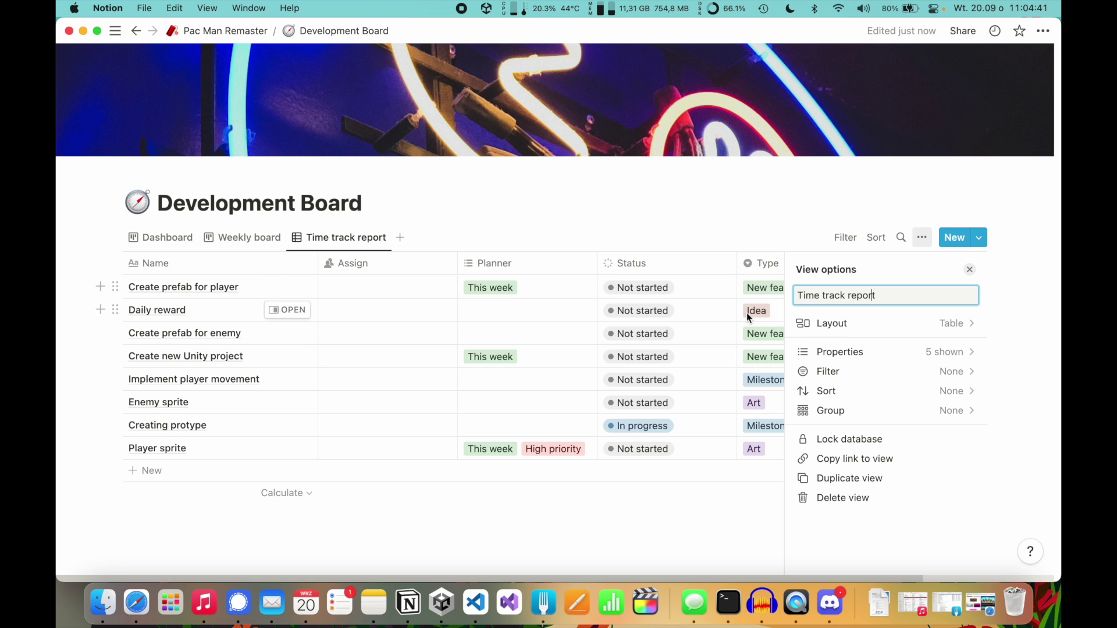
# Add a Number property named "Time spend (in hours)" and set its format to Number with commas.
pyautogui.click(828, 353)
pyautogui.click(844, 480)
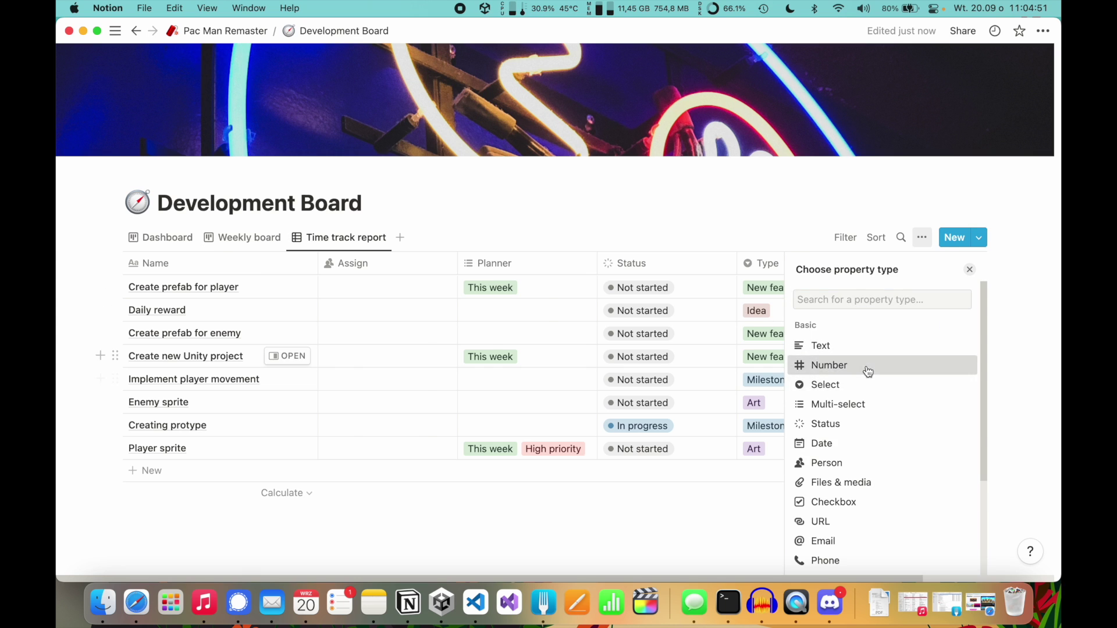
pyautogui.click(865, 366)
pyautogui.write('Time spe')
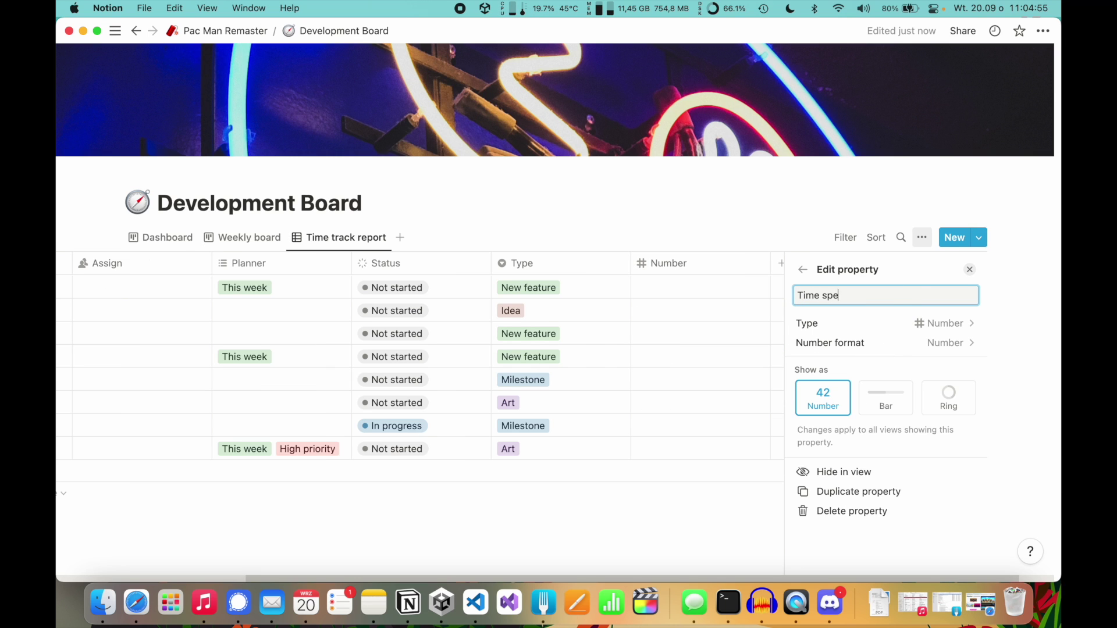
pyautogui.write('nd (in hours)')
pyautogui.click(957, 343)
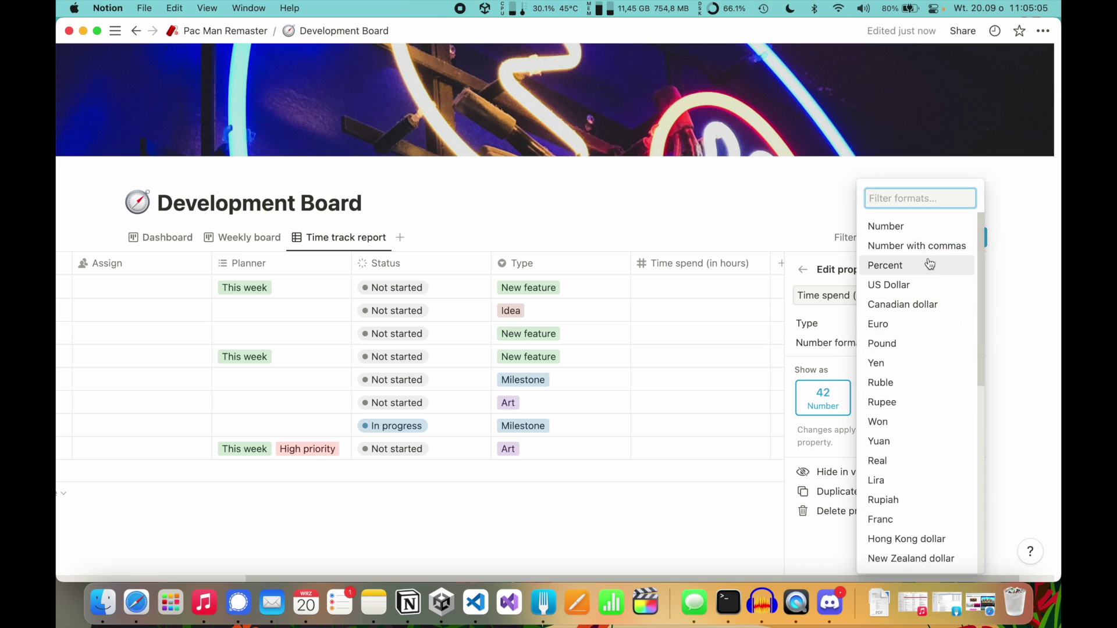
pyautogui.click(916, 246)
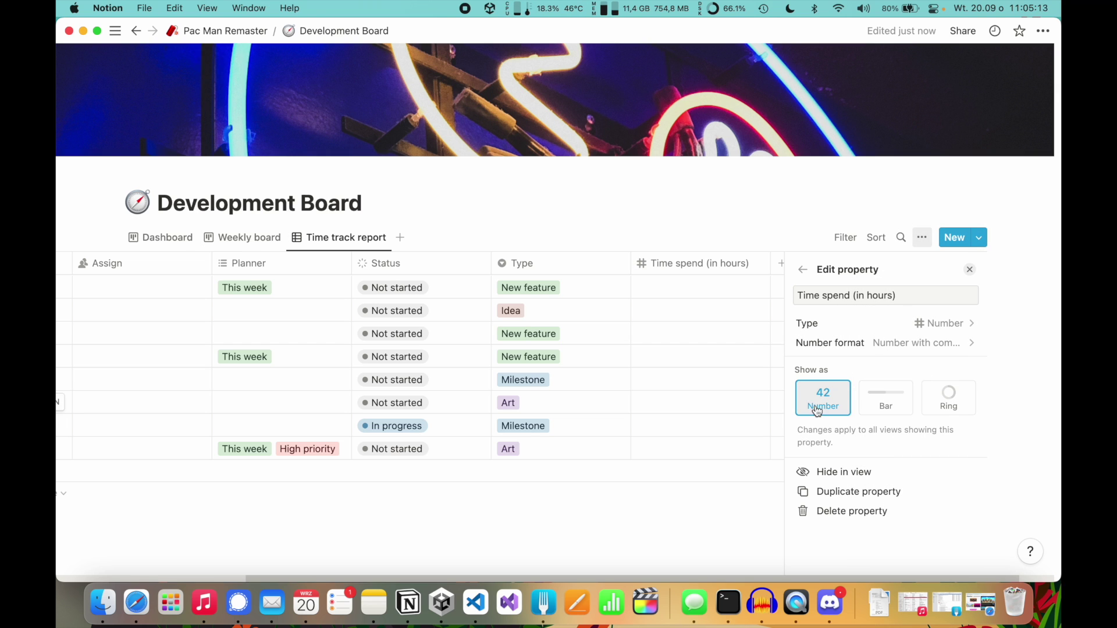
# Show the Time spend (in hours) property as a ring divided by 12.
pyautogui.click(953, 393)
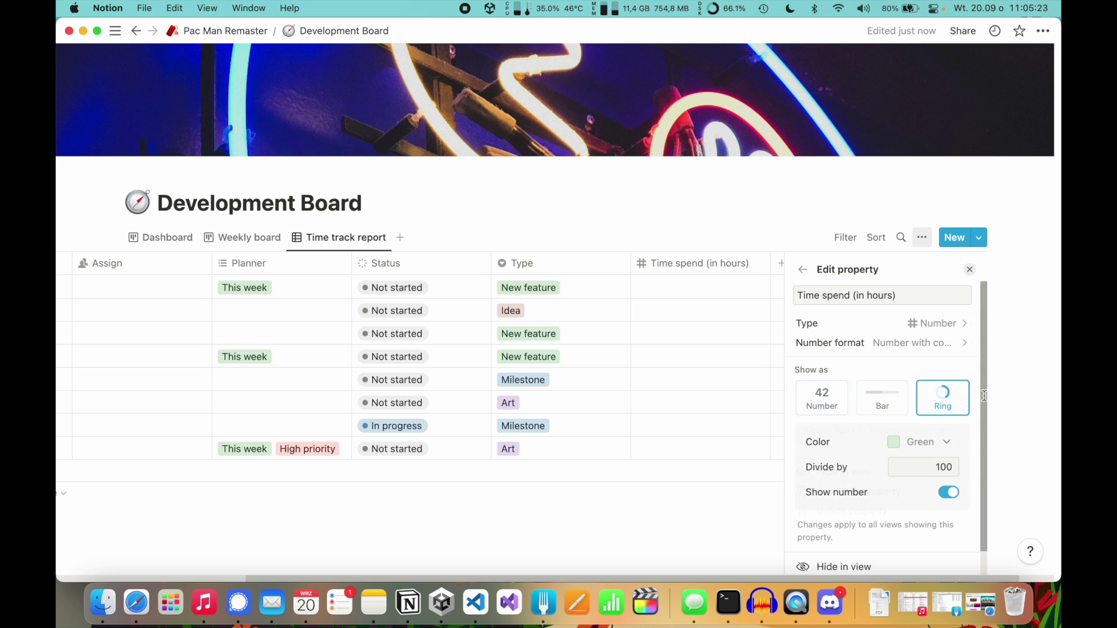
pyautogui.scroll(-1, 984, 395)
pyautogui.click(940, 440)
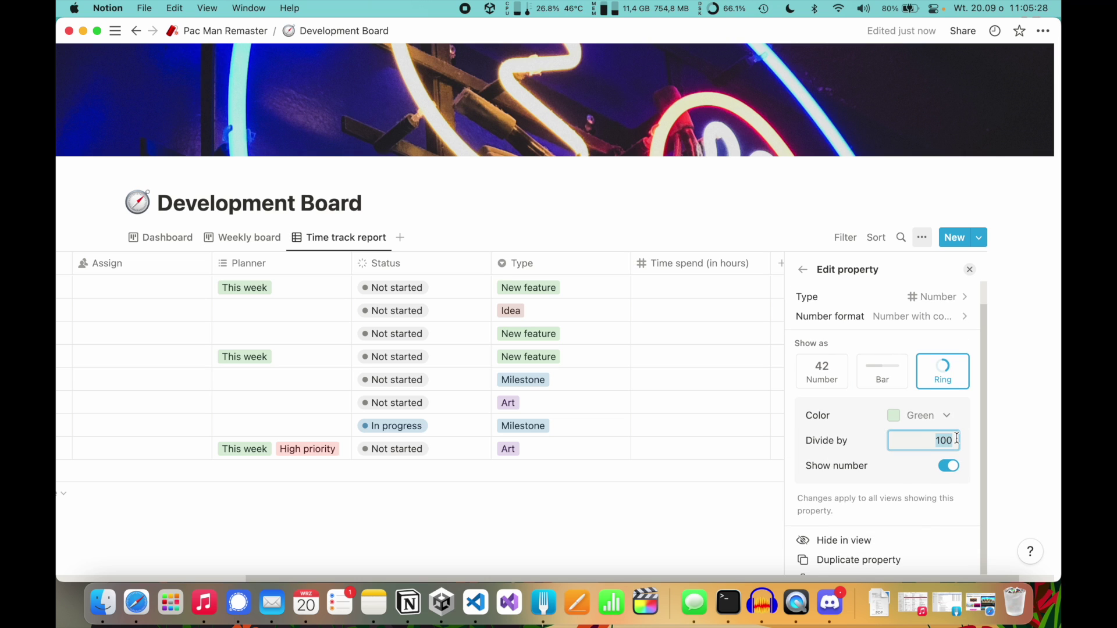
pyautogui.write('12')
pyautogui.click(955, 486)
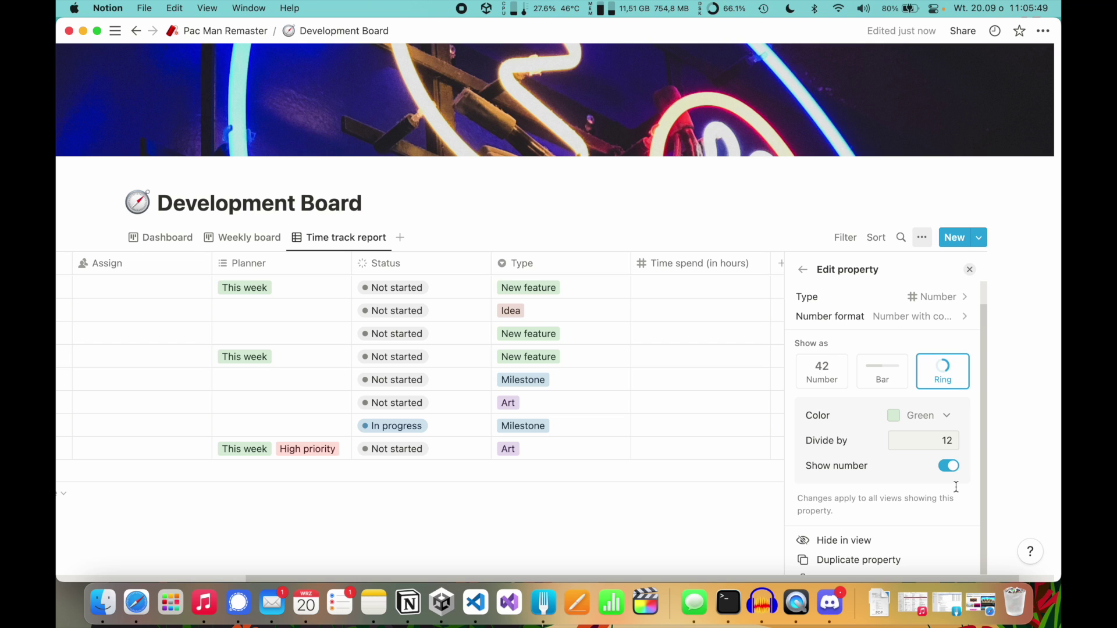
pyautogui.scroll(1, 864, 299)
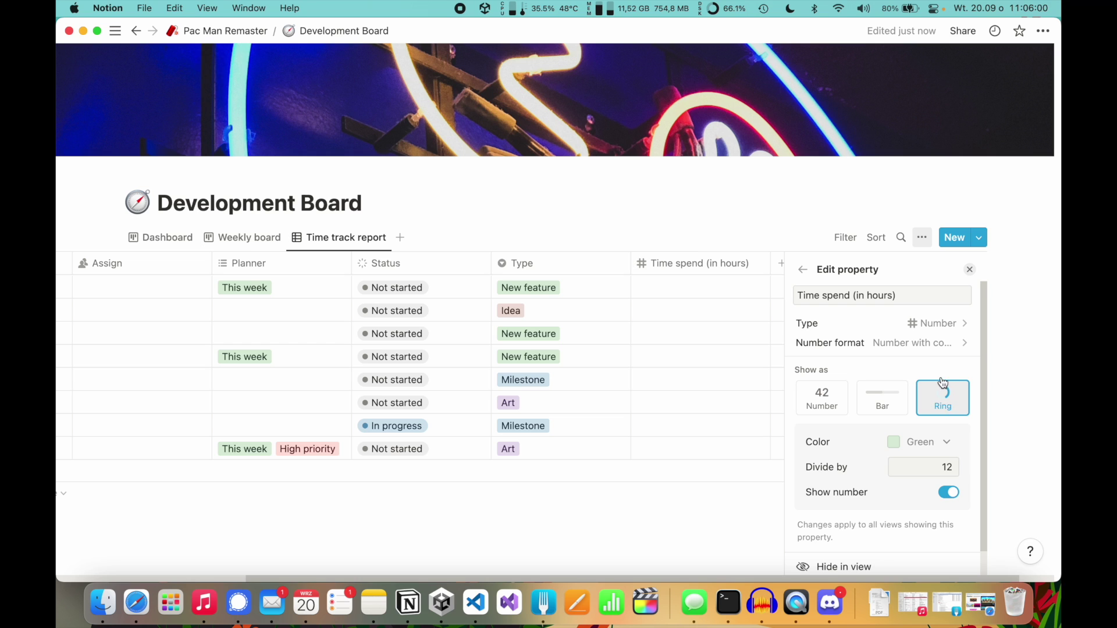
# Hide the Assign, Planner and Status properties in the Time track report table.
pyautogui.scroll(-1, 930, 442)
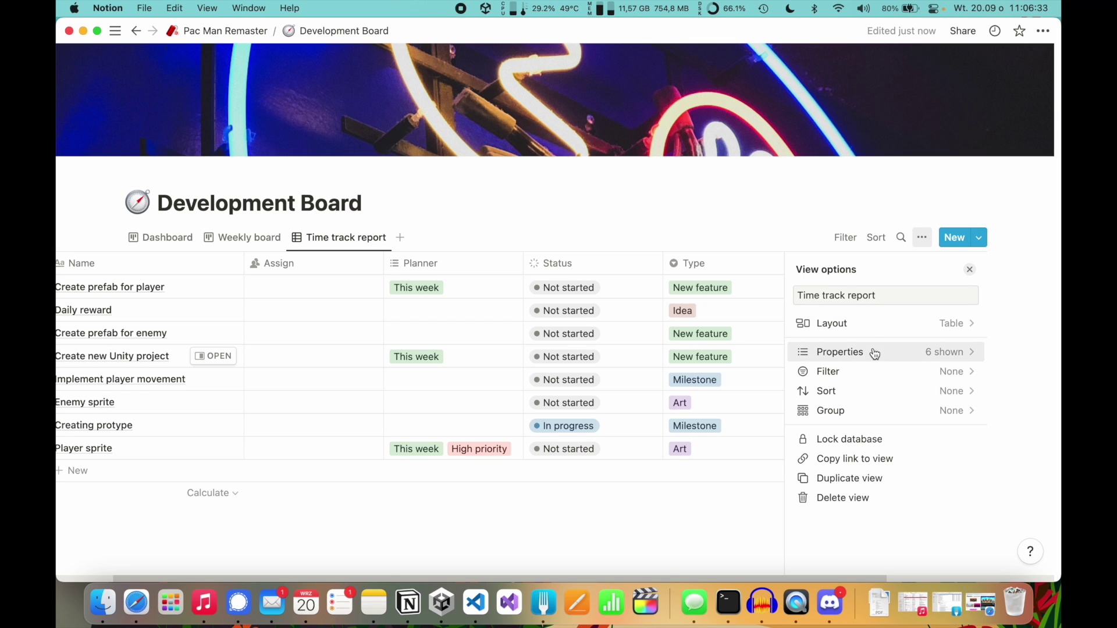
pyautogui.click(874, 353)
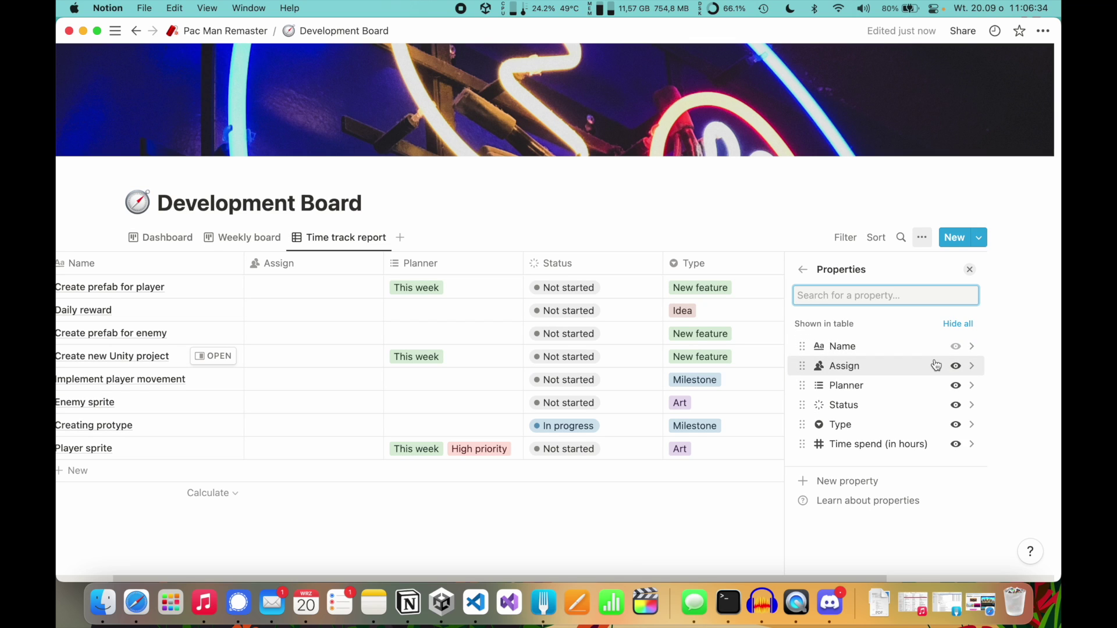
pyautogui.click(956, 366)
pyautogui.click(955, 366)
pyautogui.click(956, 365)
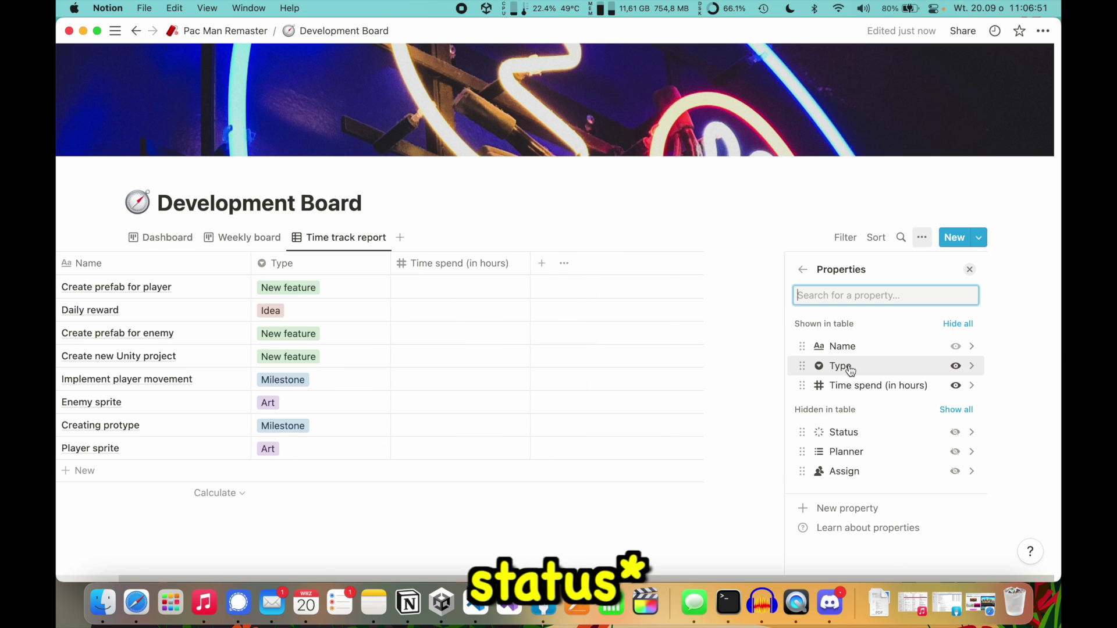
pyautogui.click(803, 269)
pyautogui.click(829, 211)
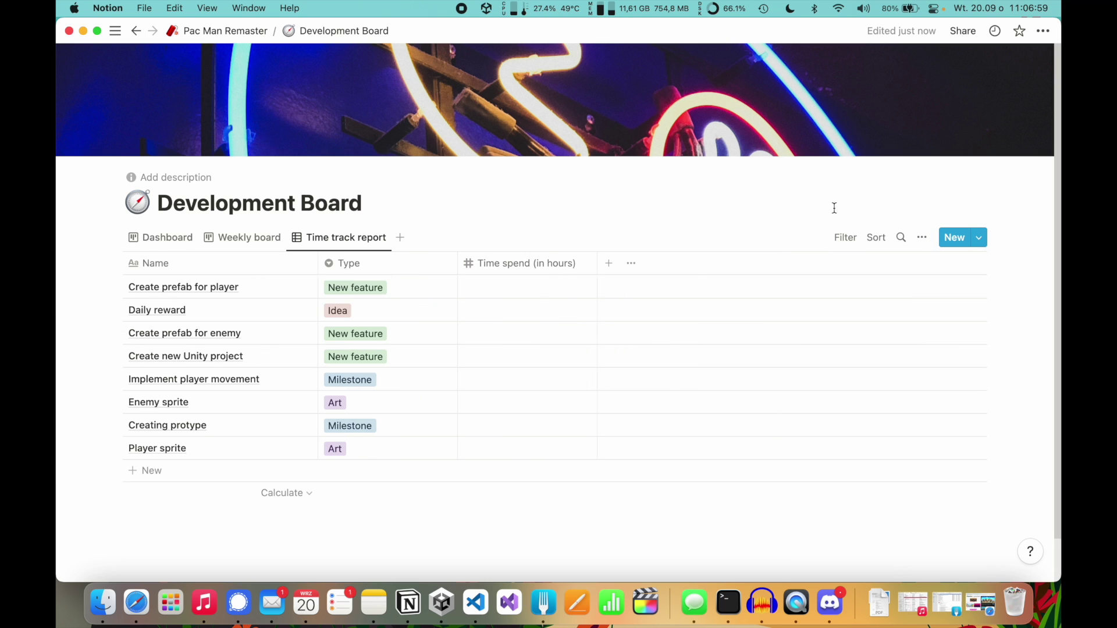
# Filter the Time track report view to entries whose Time spend (in hours) is not empty.
pyautogui.click(845, 237)
pyautogui.click(825, 374)
pyautogui.click(218, 289)
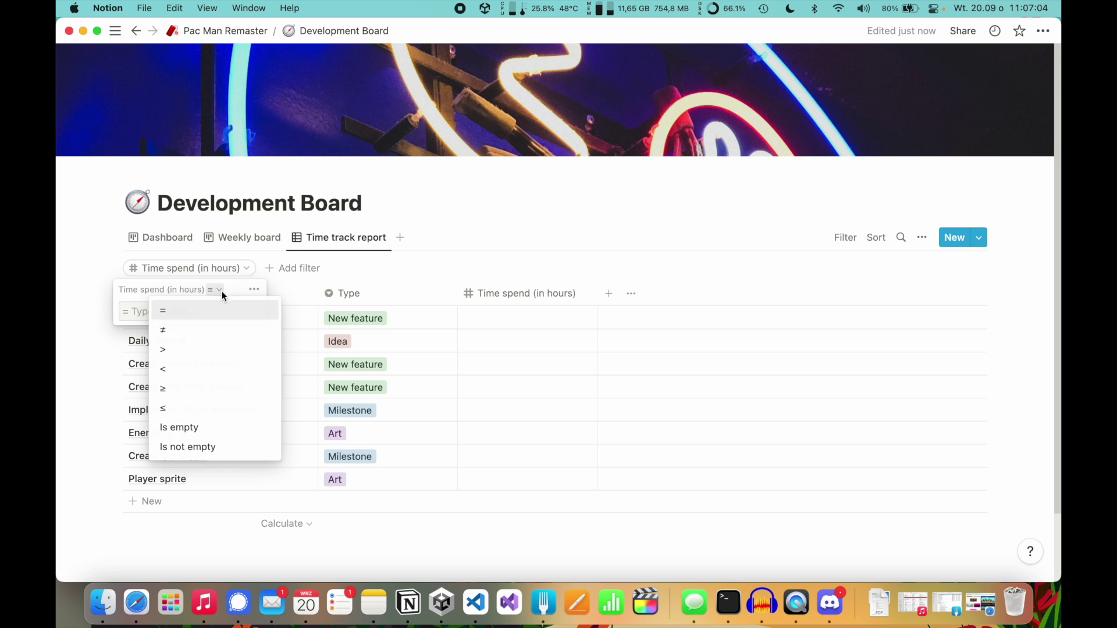
pyautogui.click(198, 448)
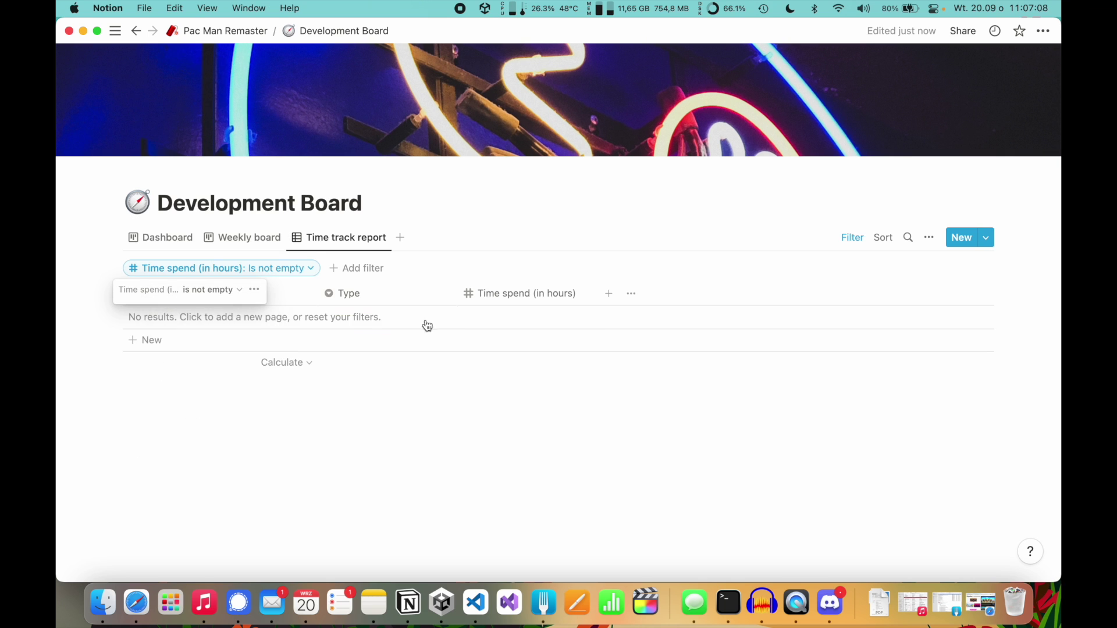
pyautogui.moveTo(89, 322)
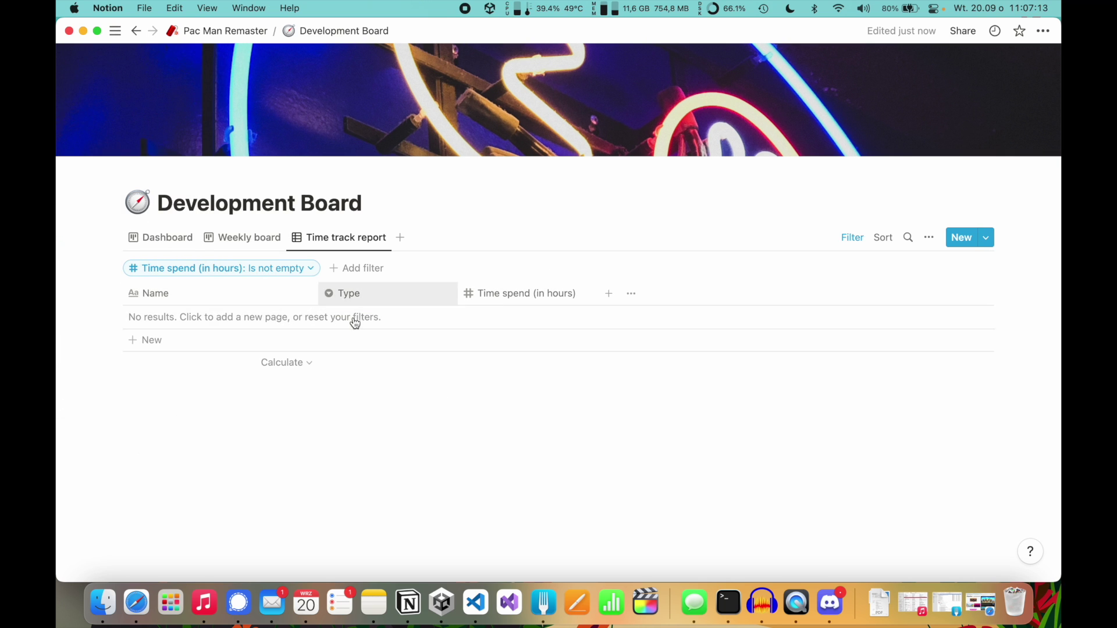
# Set Time spend (in hours) to 6 on the Creating protype card from the Dashboard view.
pyautogui.click(169, 239)
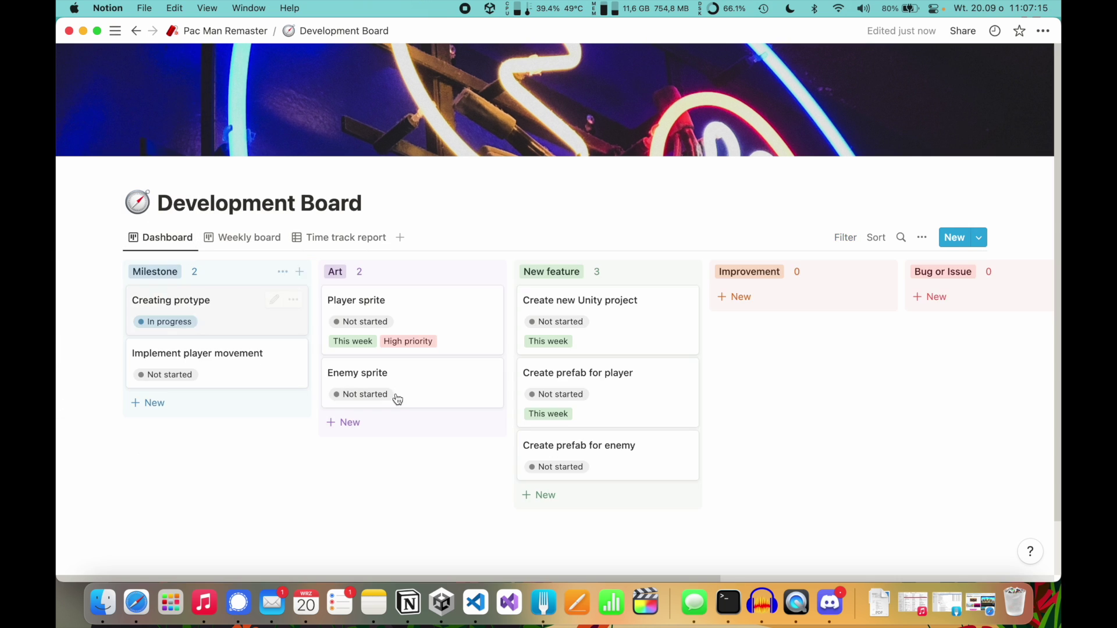
pyautogui.click(225, 314)
pyautogui.click(628, 196)
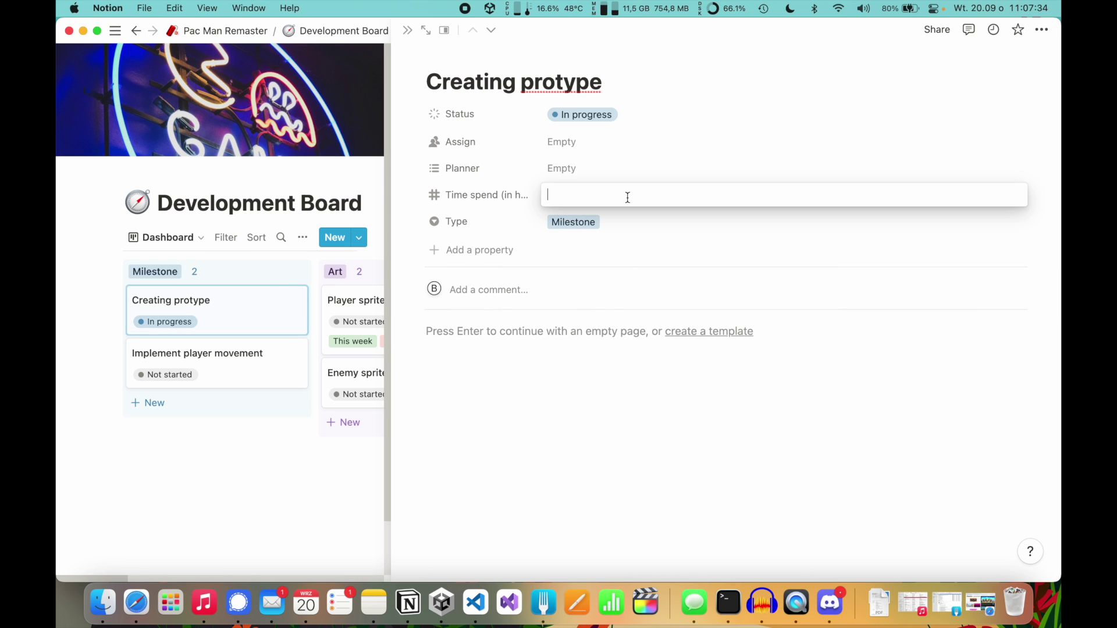
pyautogui.press('Escape')
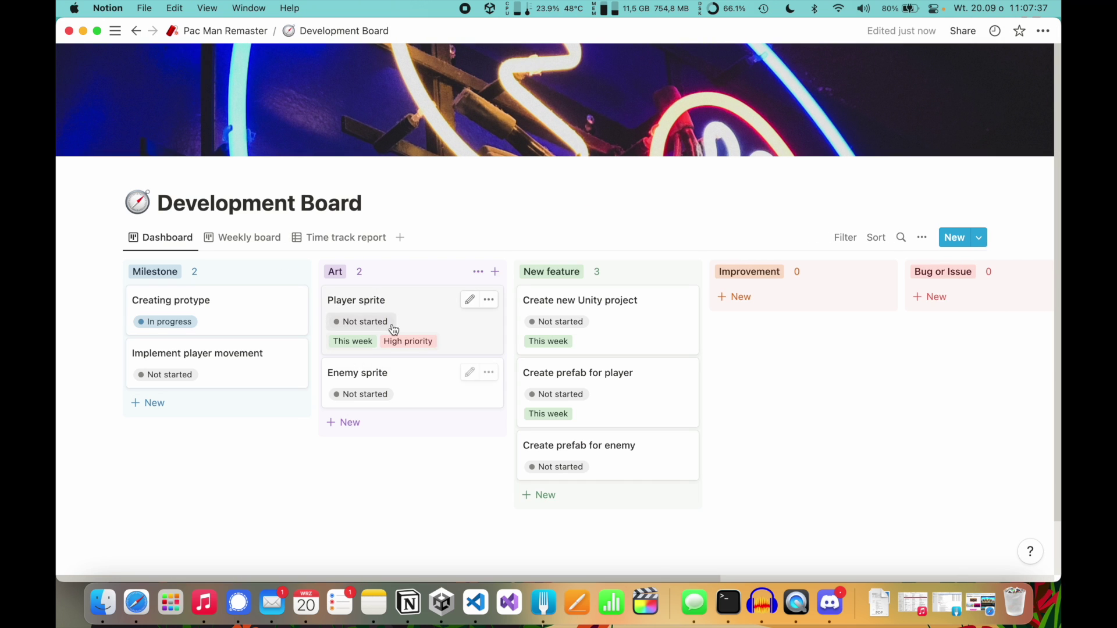
# Mark the Player sprite card as Done and set its Time spend (in hours) to 3.
pyautogui.click(365, 322)
pyautogui.click(416, 476)
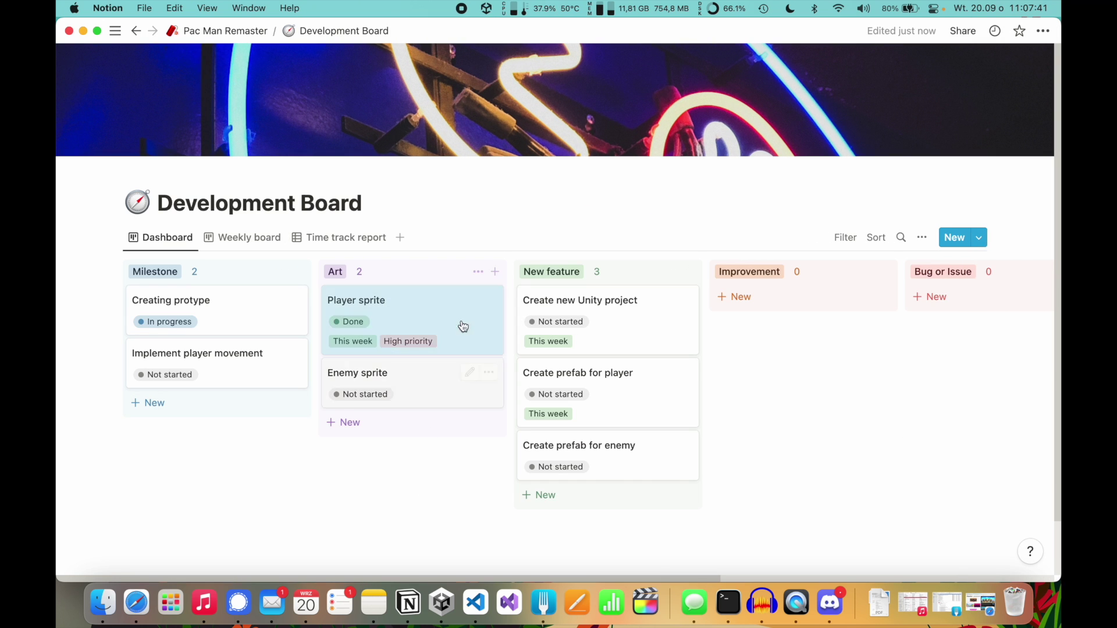
pyautogui.click(411, 304)
pyautogui.click(588, 193)
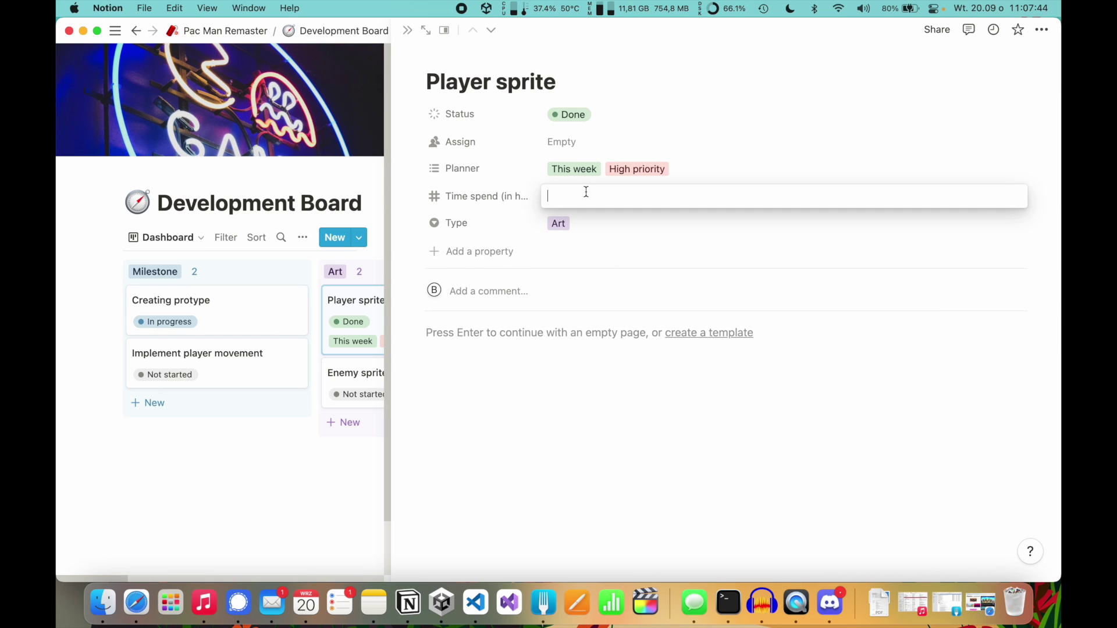
pyautogui.write('5')
pyautogui.press('Return')
pyautogui.press('Escape')
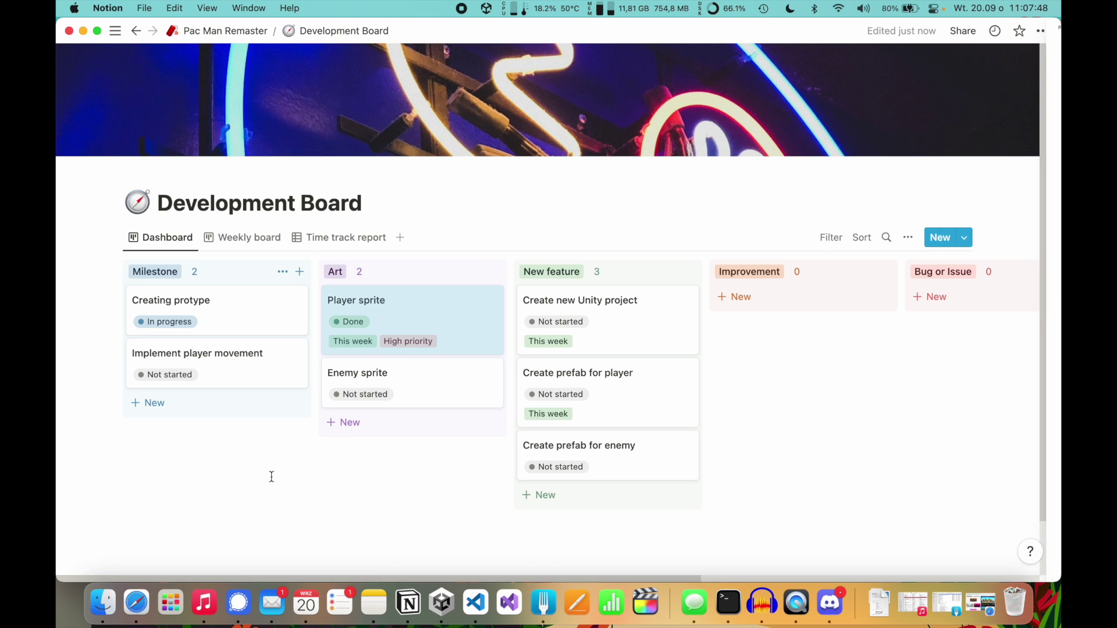
# Add a Sum calculation under the Time spend (in hours) column of the Time track report view.
pyautogui.click(352, 245)
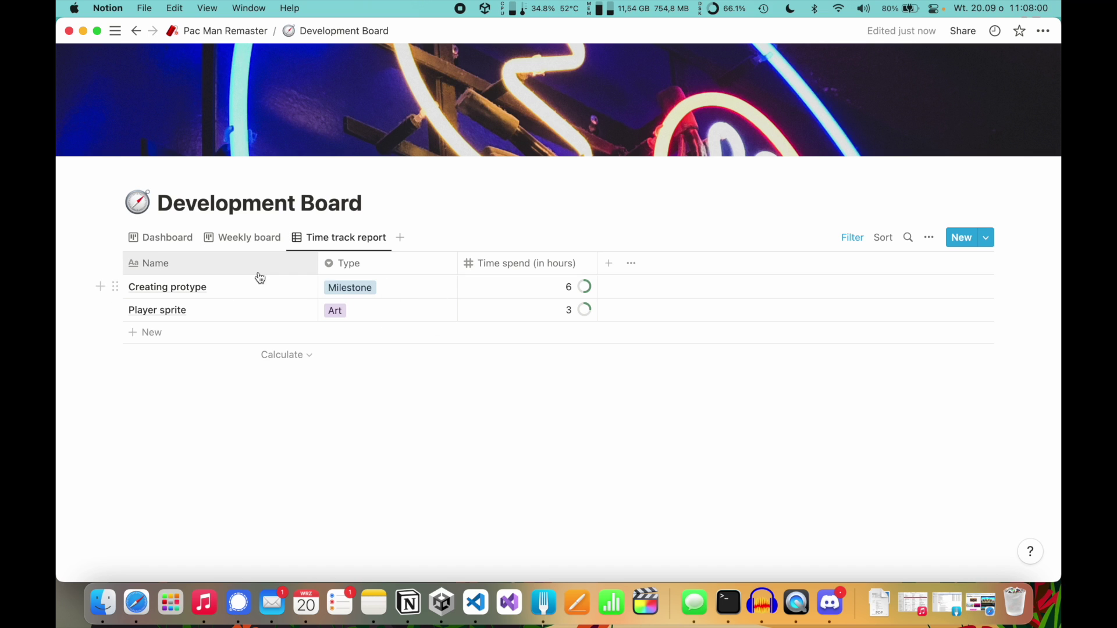
pyautogui.click(165, 238)
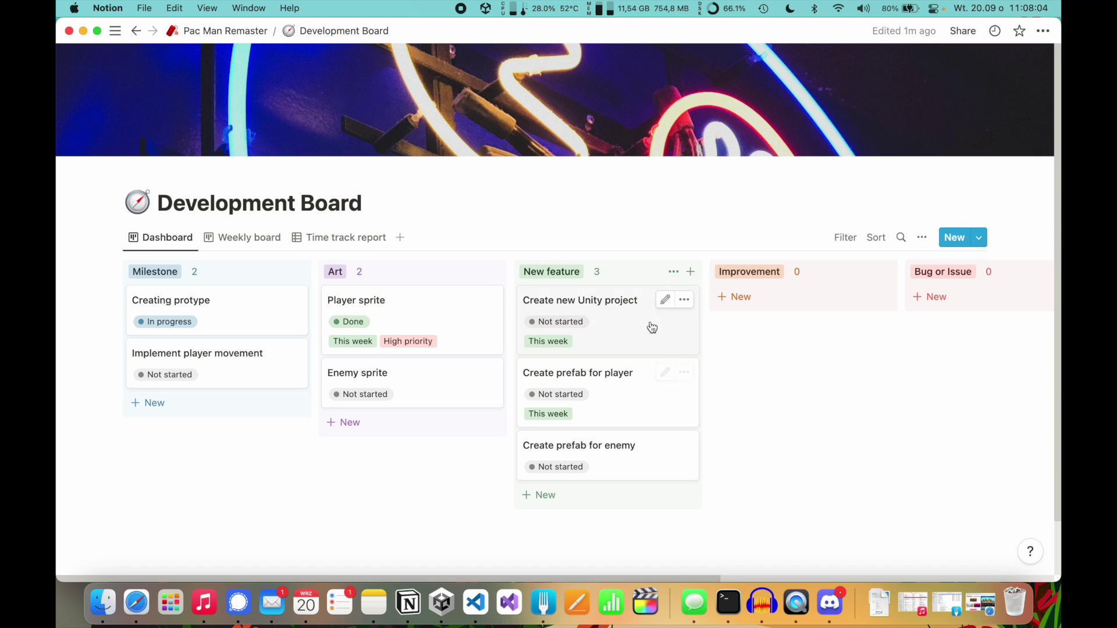
pyautogui.click(344, 238)
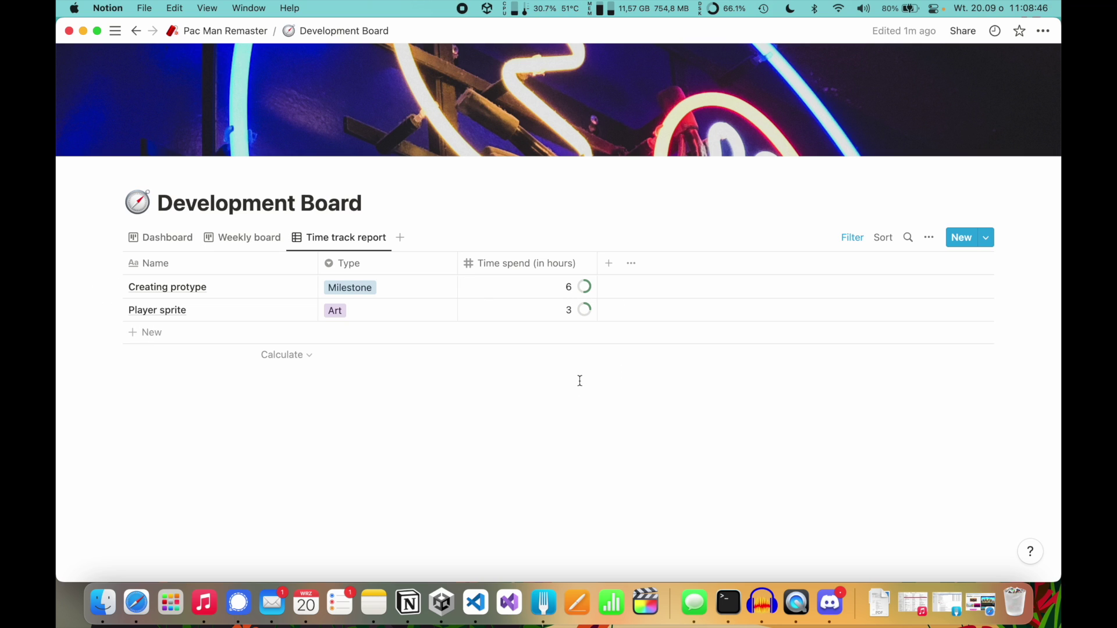
pyautogui.click(567, 355)
pyautogui.click(550, 231)
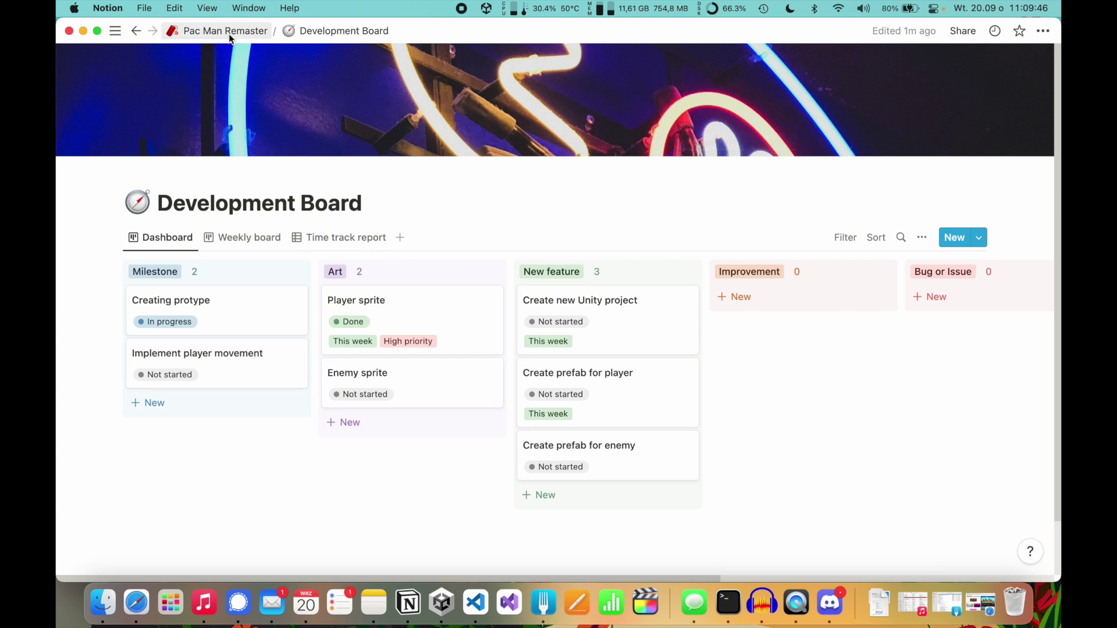
# Add a cover to the Pac Man Remaster page and change it to the photo of red, teal and green wall tiles.
pyautogui.click(229, 33)
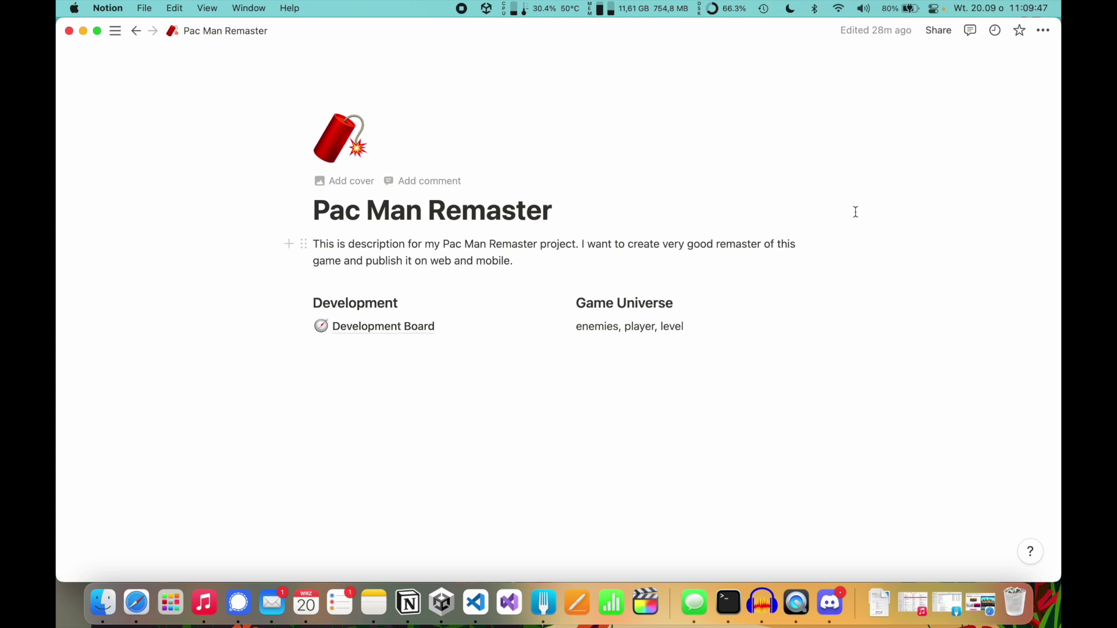
pyautogui.click(343, 181)
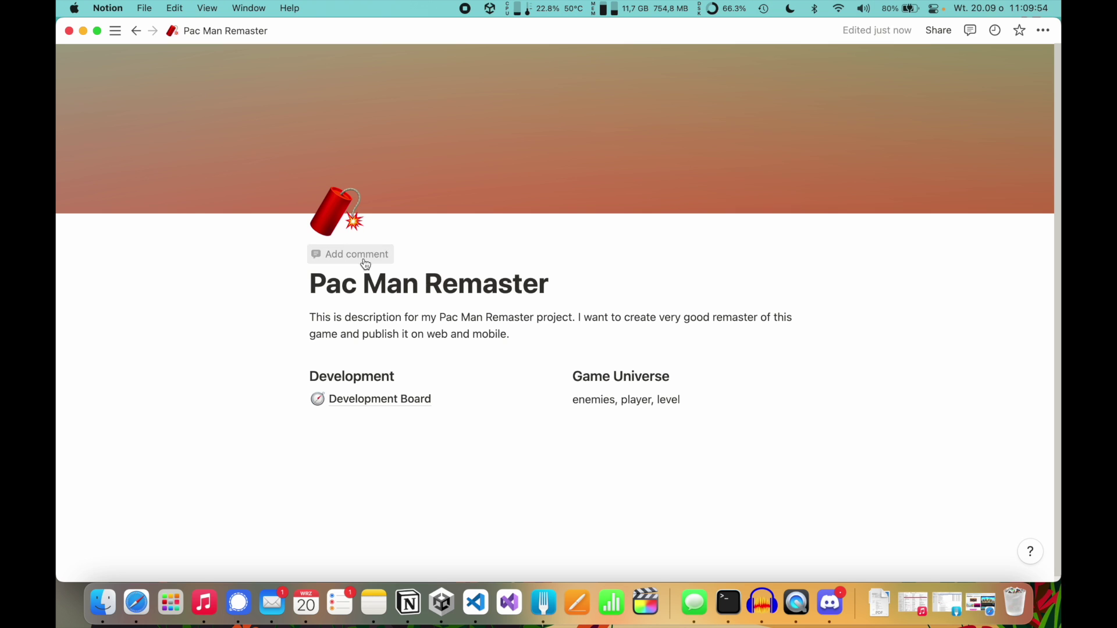
pyautogui.click(716, 201)
pyautogui.click(687, 228)
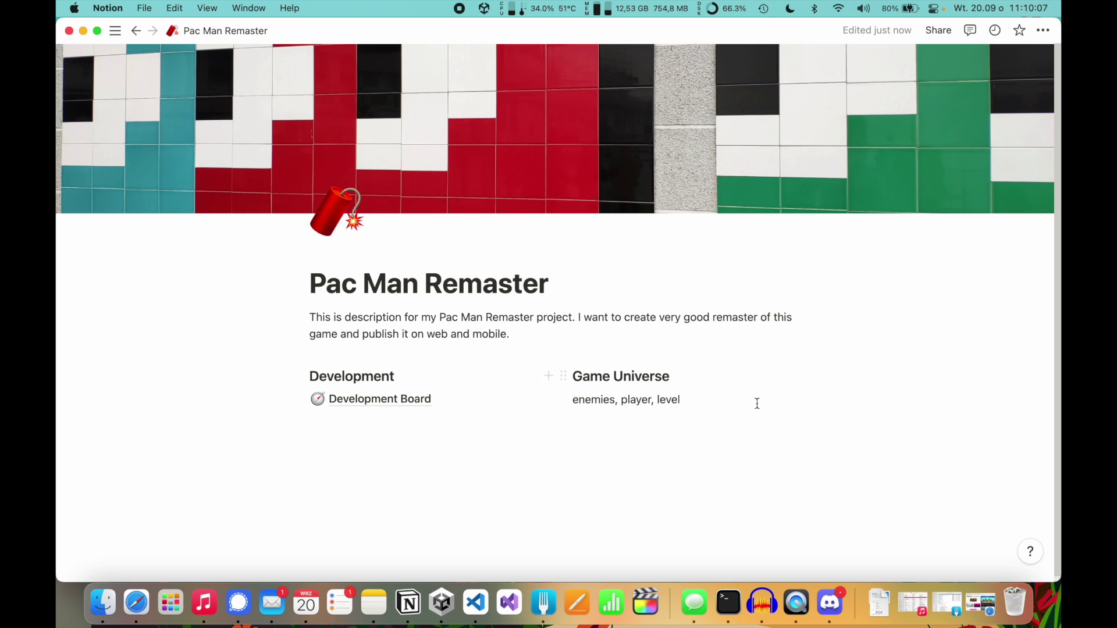
# Review the Dashboard, Weekly board and Time track report views of the Development Board.
pyautogui.click(382, 401)
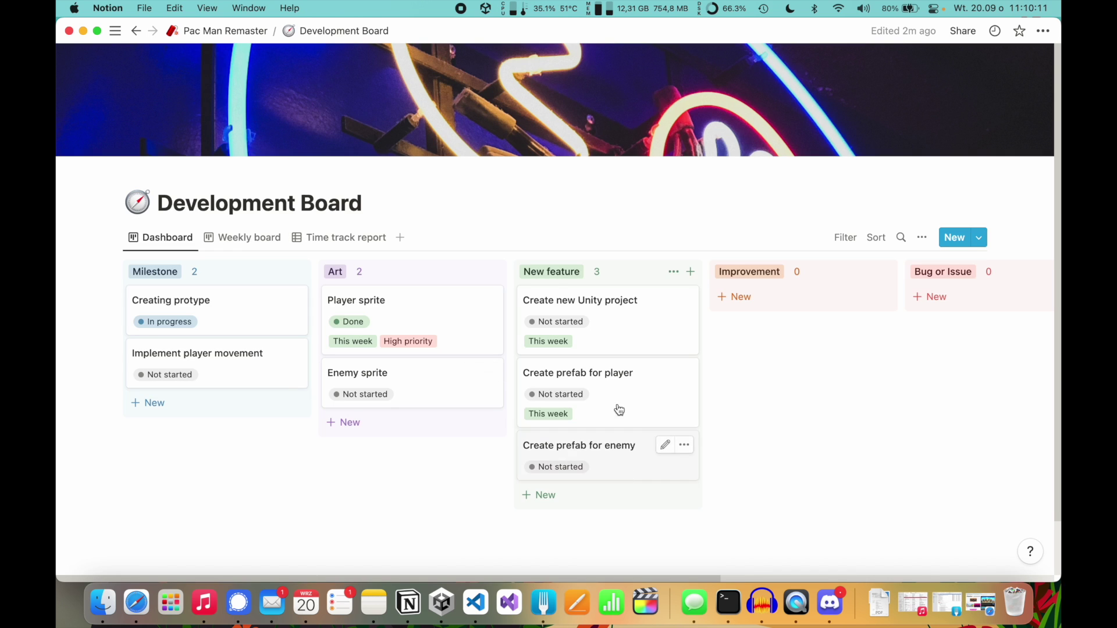
pyautogui.hscroll(10, 712, 532)
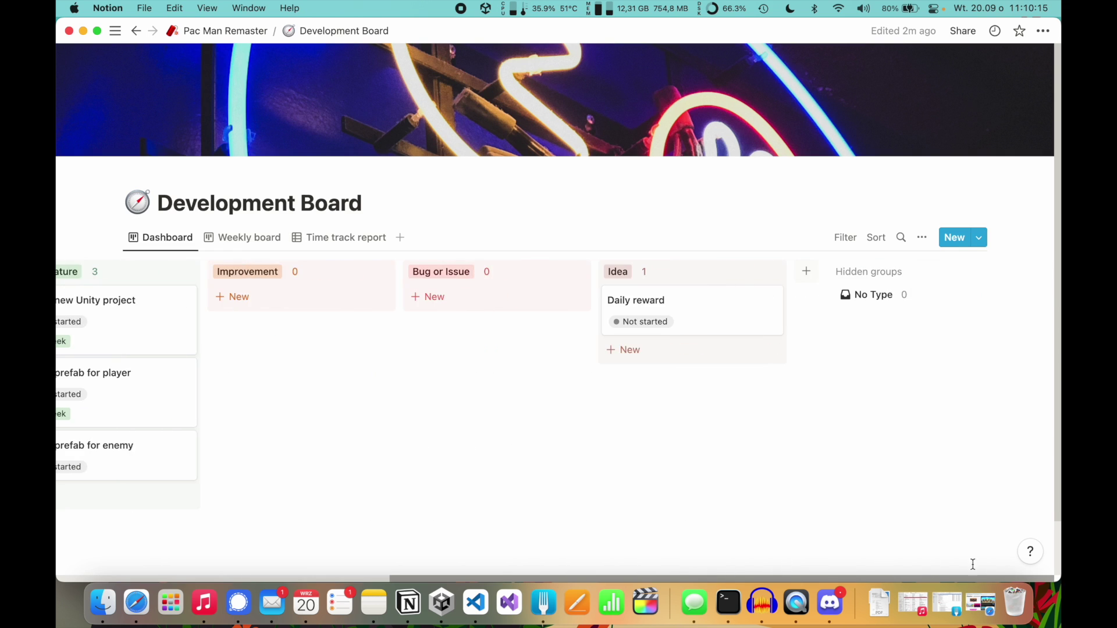
pyautogui.hscroll(-10, 582, 407)
pyautogui.moveTo(244, 238); pyautogui.dragTo(189, 250)
pyautogui.click(186, 240)
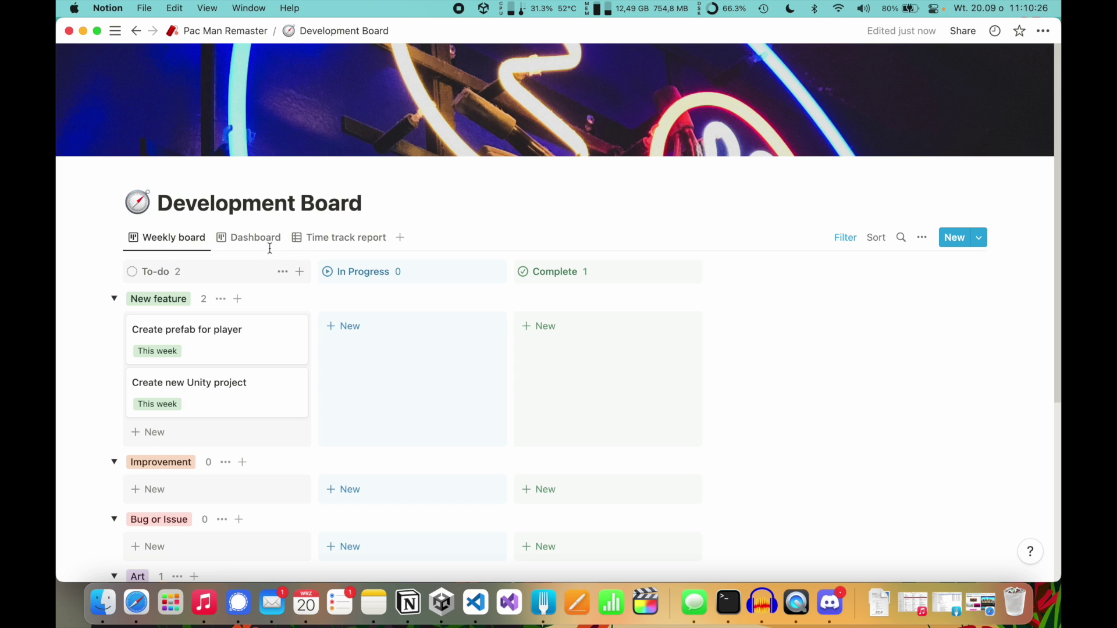
pyautogui.click(346, 238)
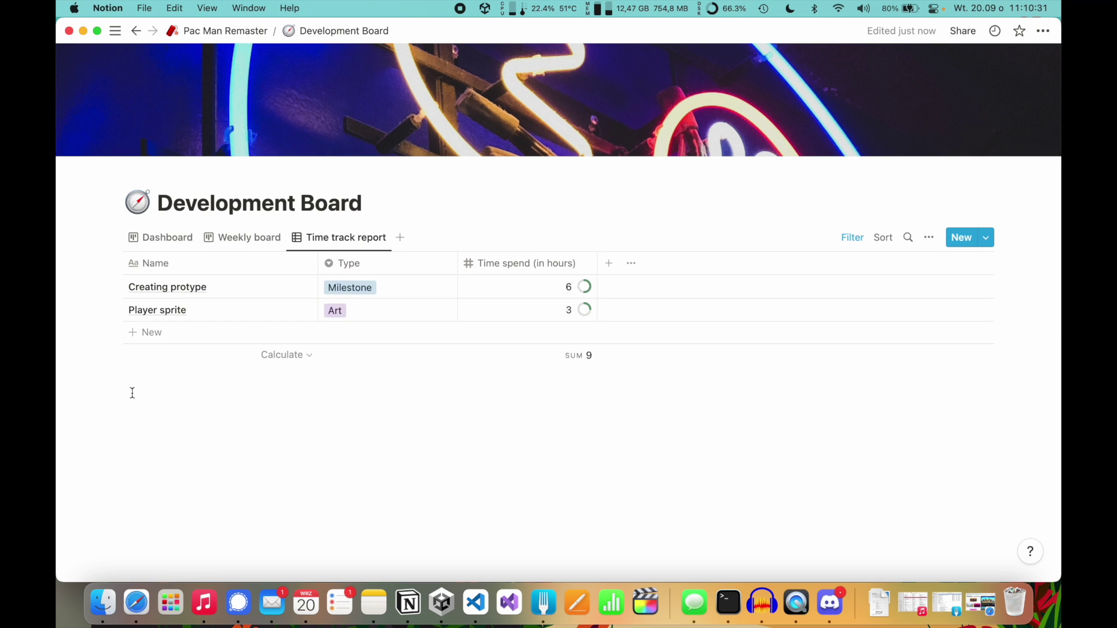
pyautogui.click(449, 199)
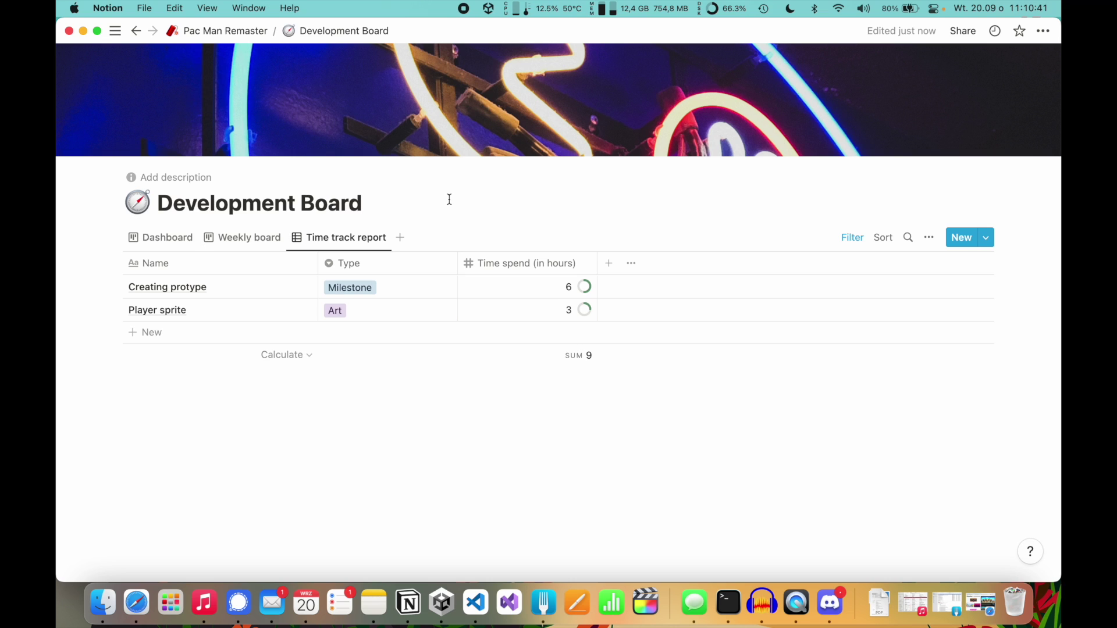